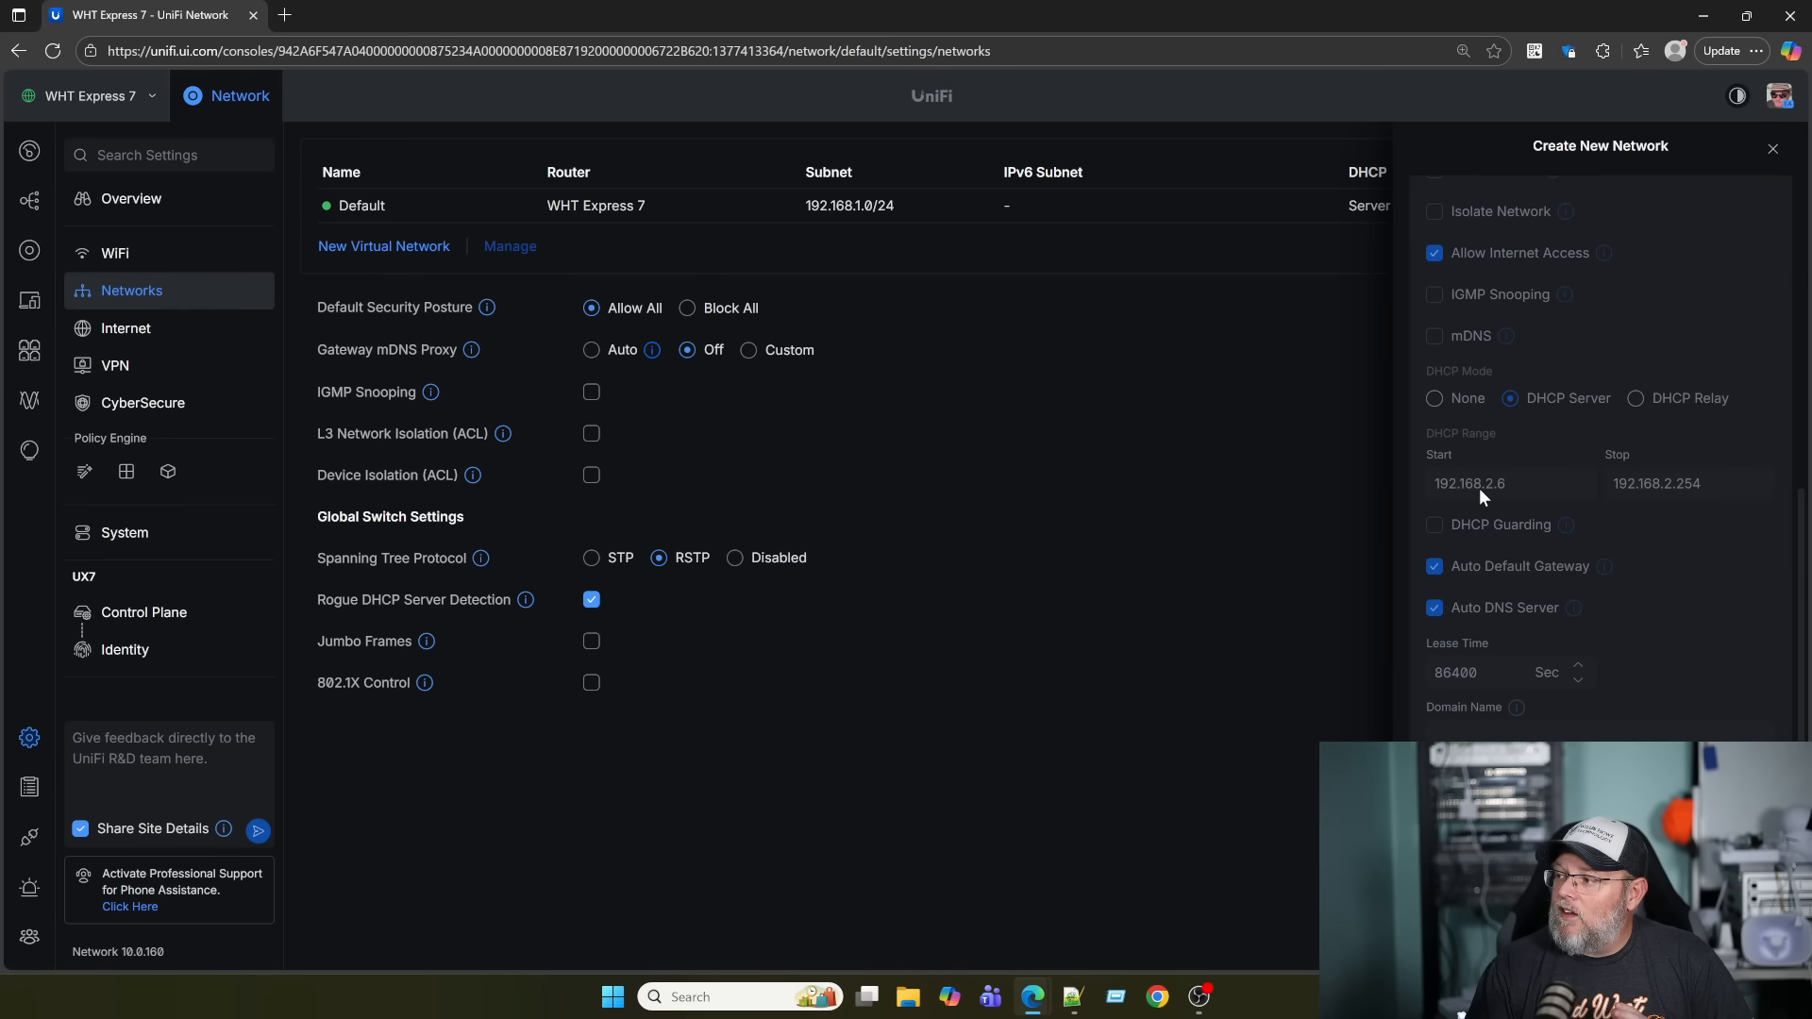
Close the saved Test network (VLAN 2, 192.168.2.0/24) panel and bring up the Zones page.
{"action": "scroll", "coordinate": [1480, 494], "scroll_direction": "up", "scroll_amount": 10}
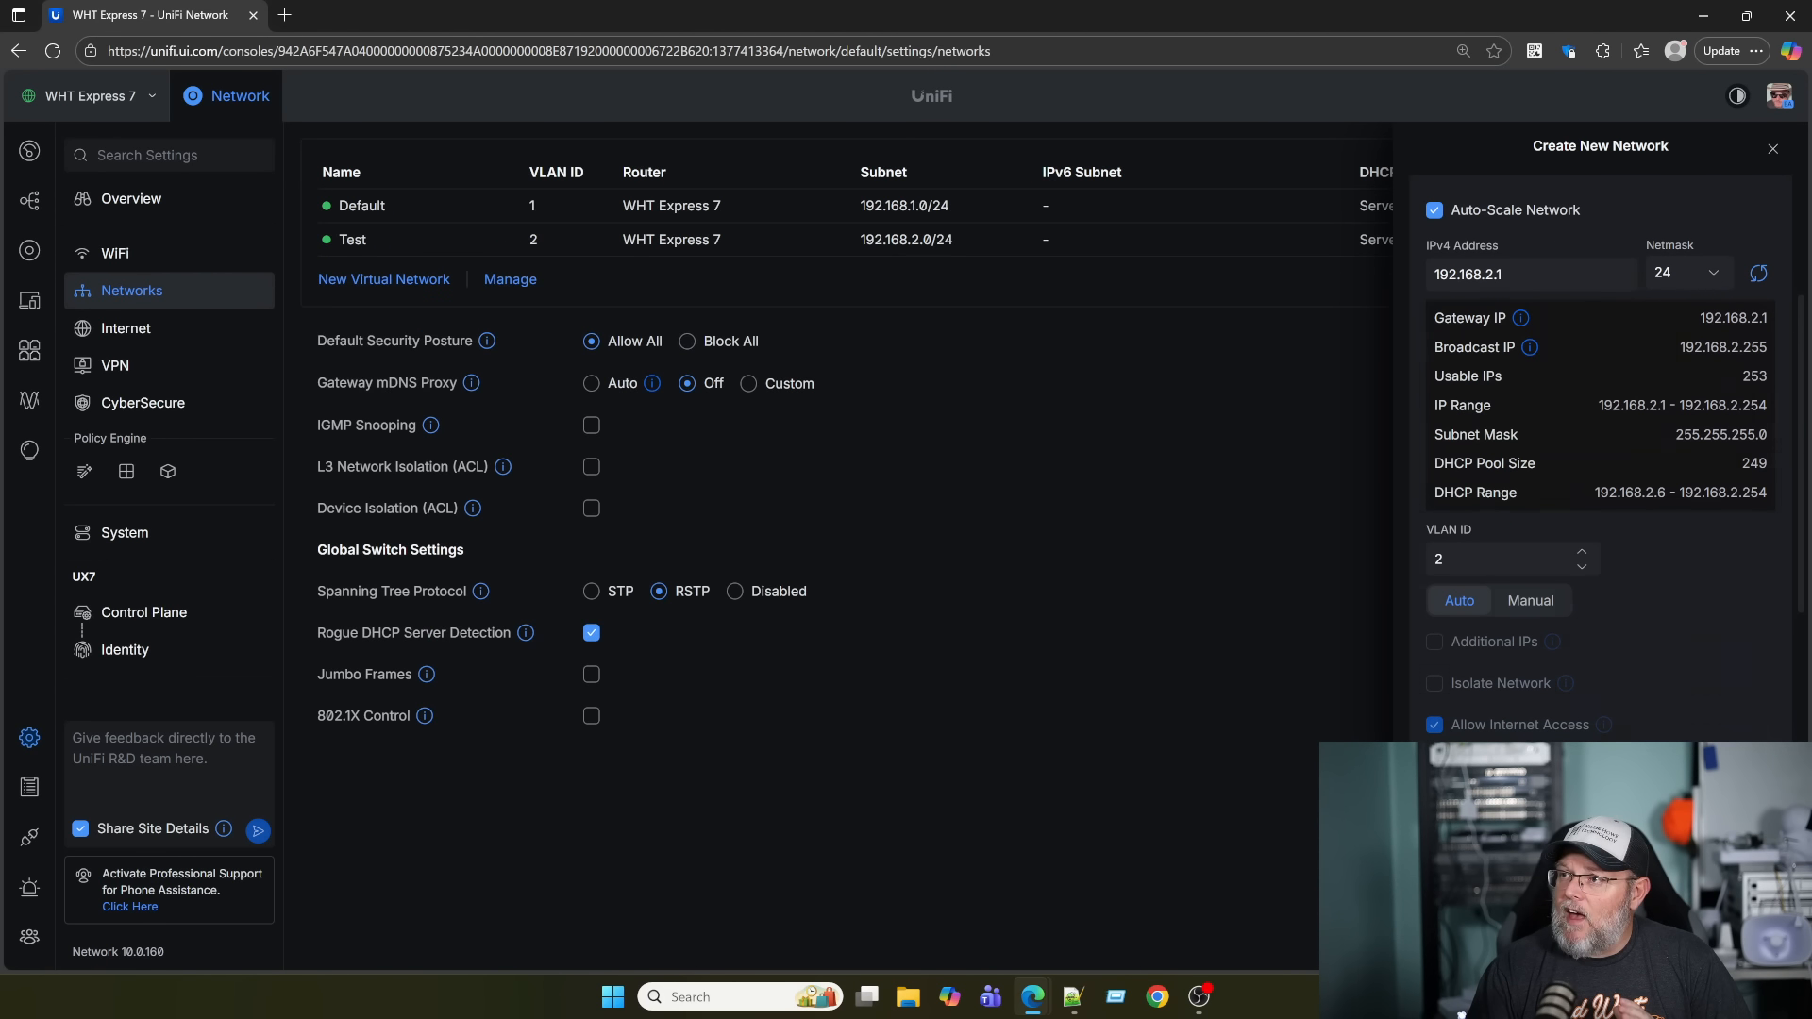
{"action": "left_click", "coordinate": [1773, 150]}
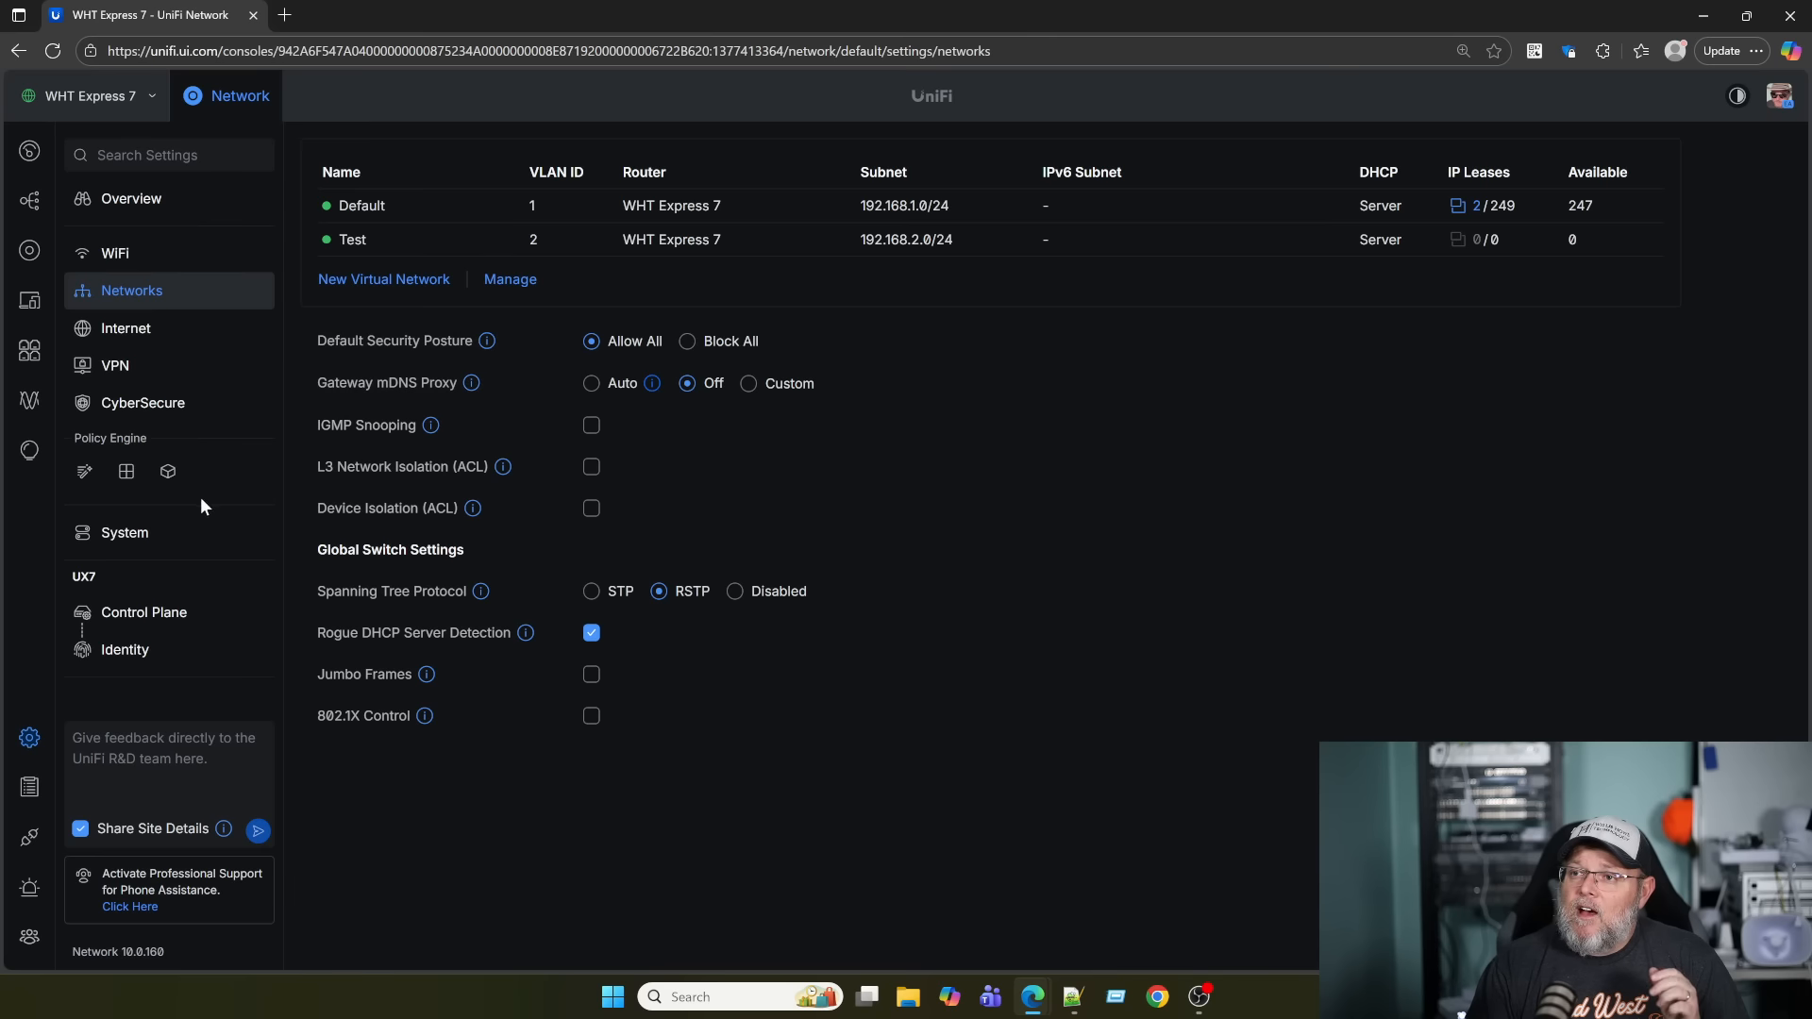
{"action": "left_click", "coordinate": [126, 476]}
{"action": "scroll", "coordinate": [472, 541], "scroll_direction": "down", "scroll_amount": 5}
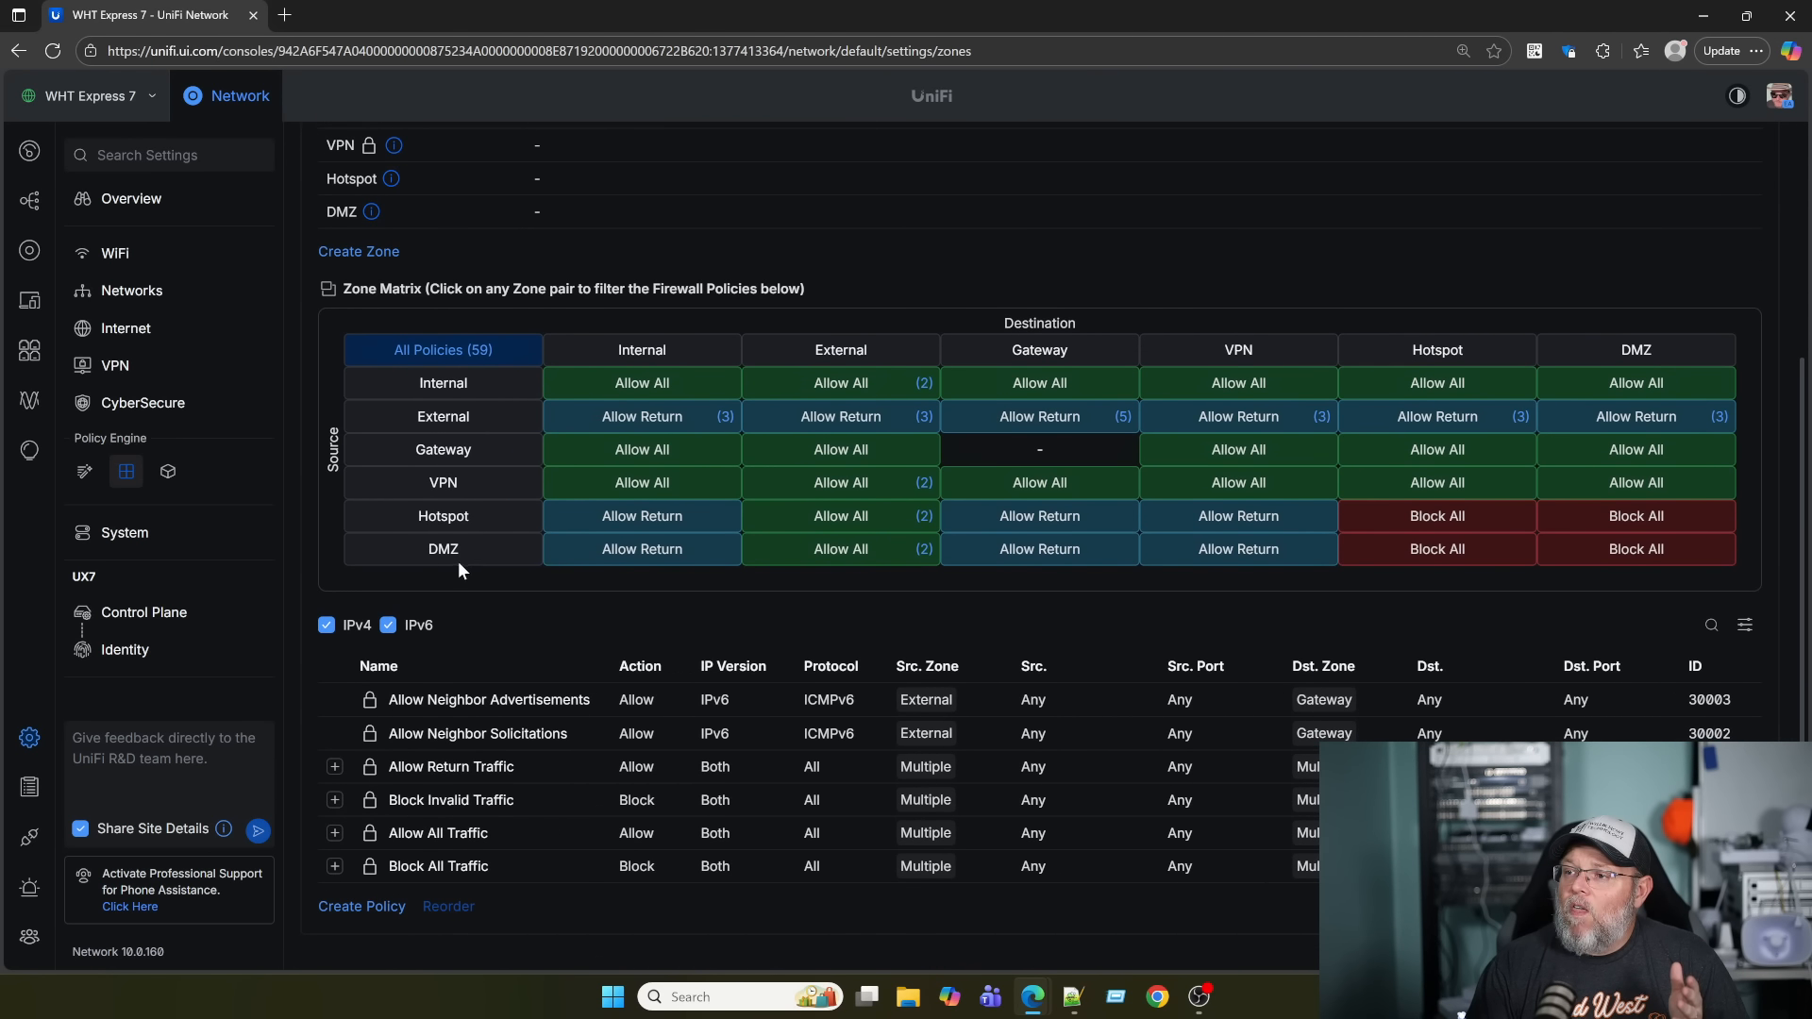
{"action": "left_click", "coordinate": [388, 625]}
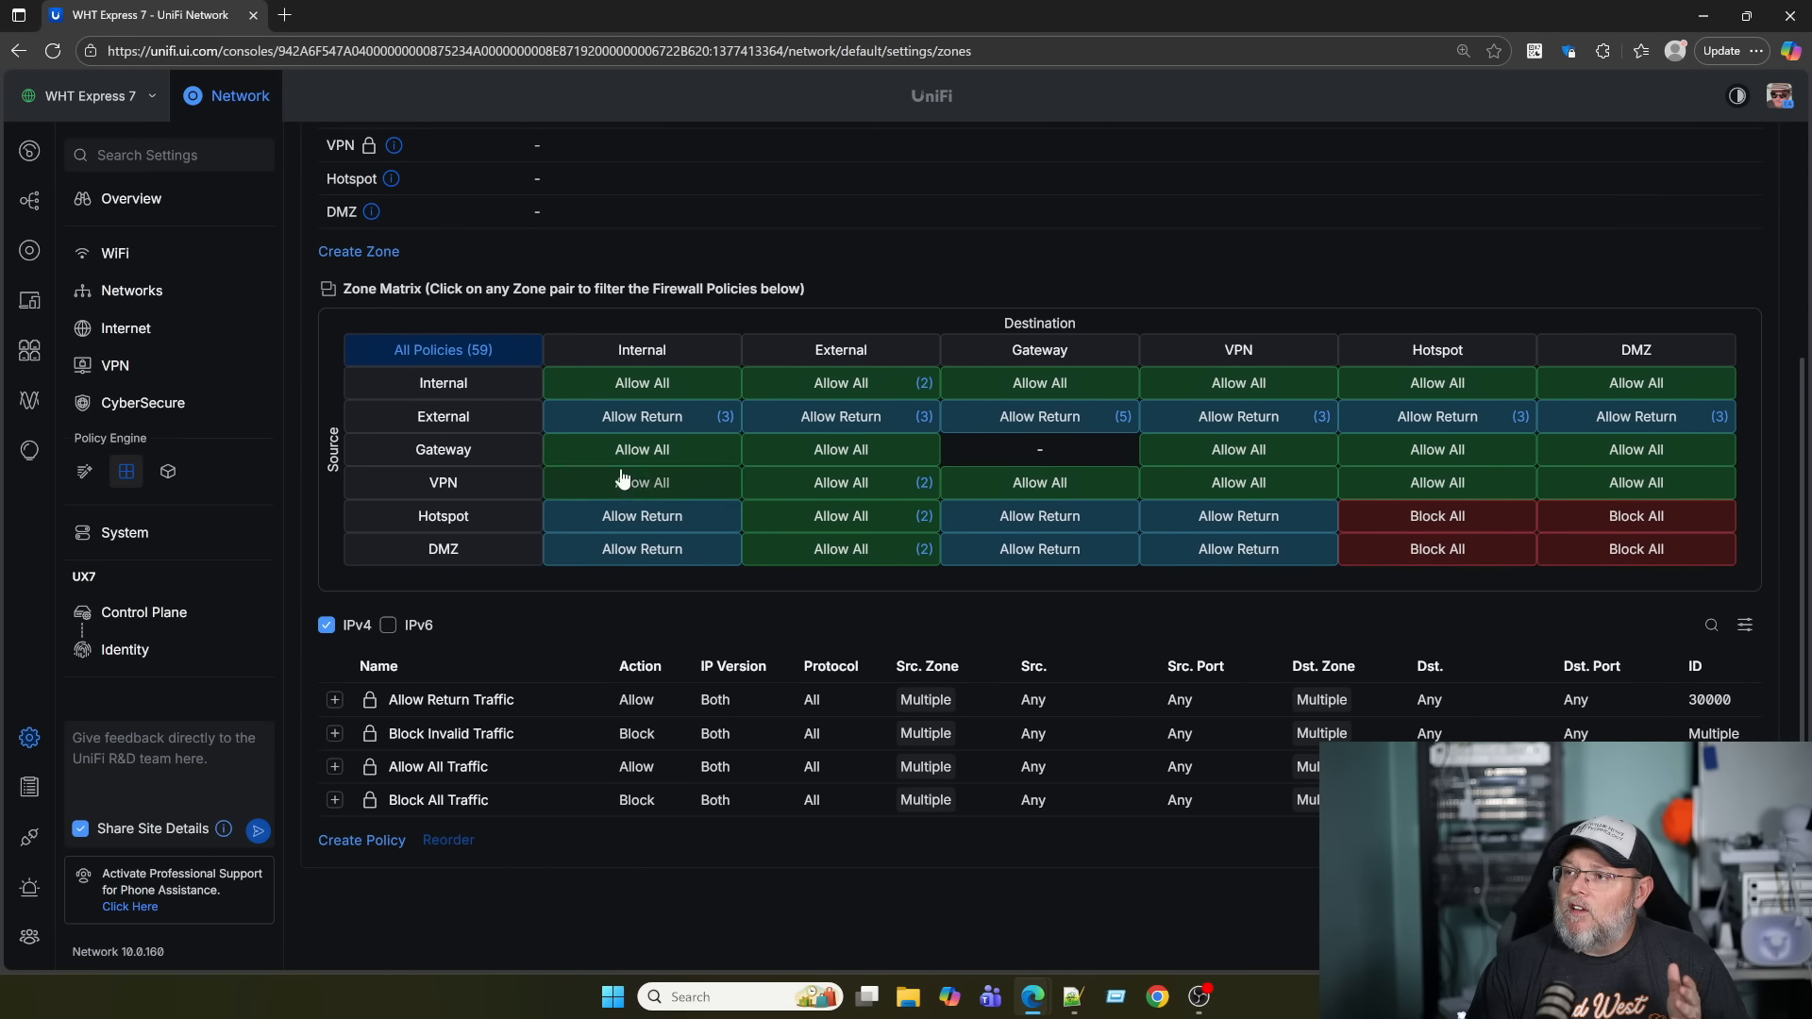
{"action": "left_click", "coordinate": [629, 392]}
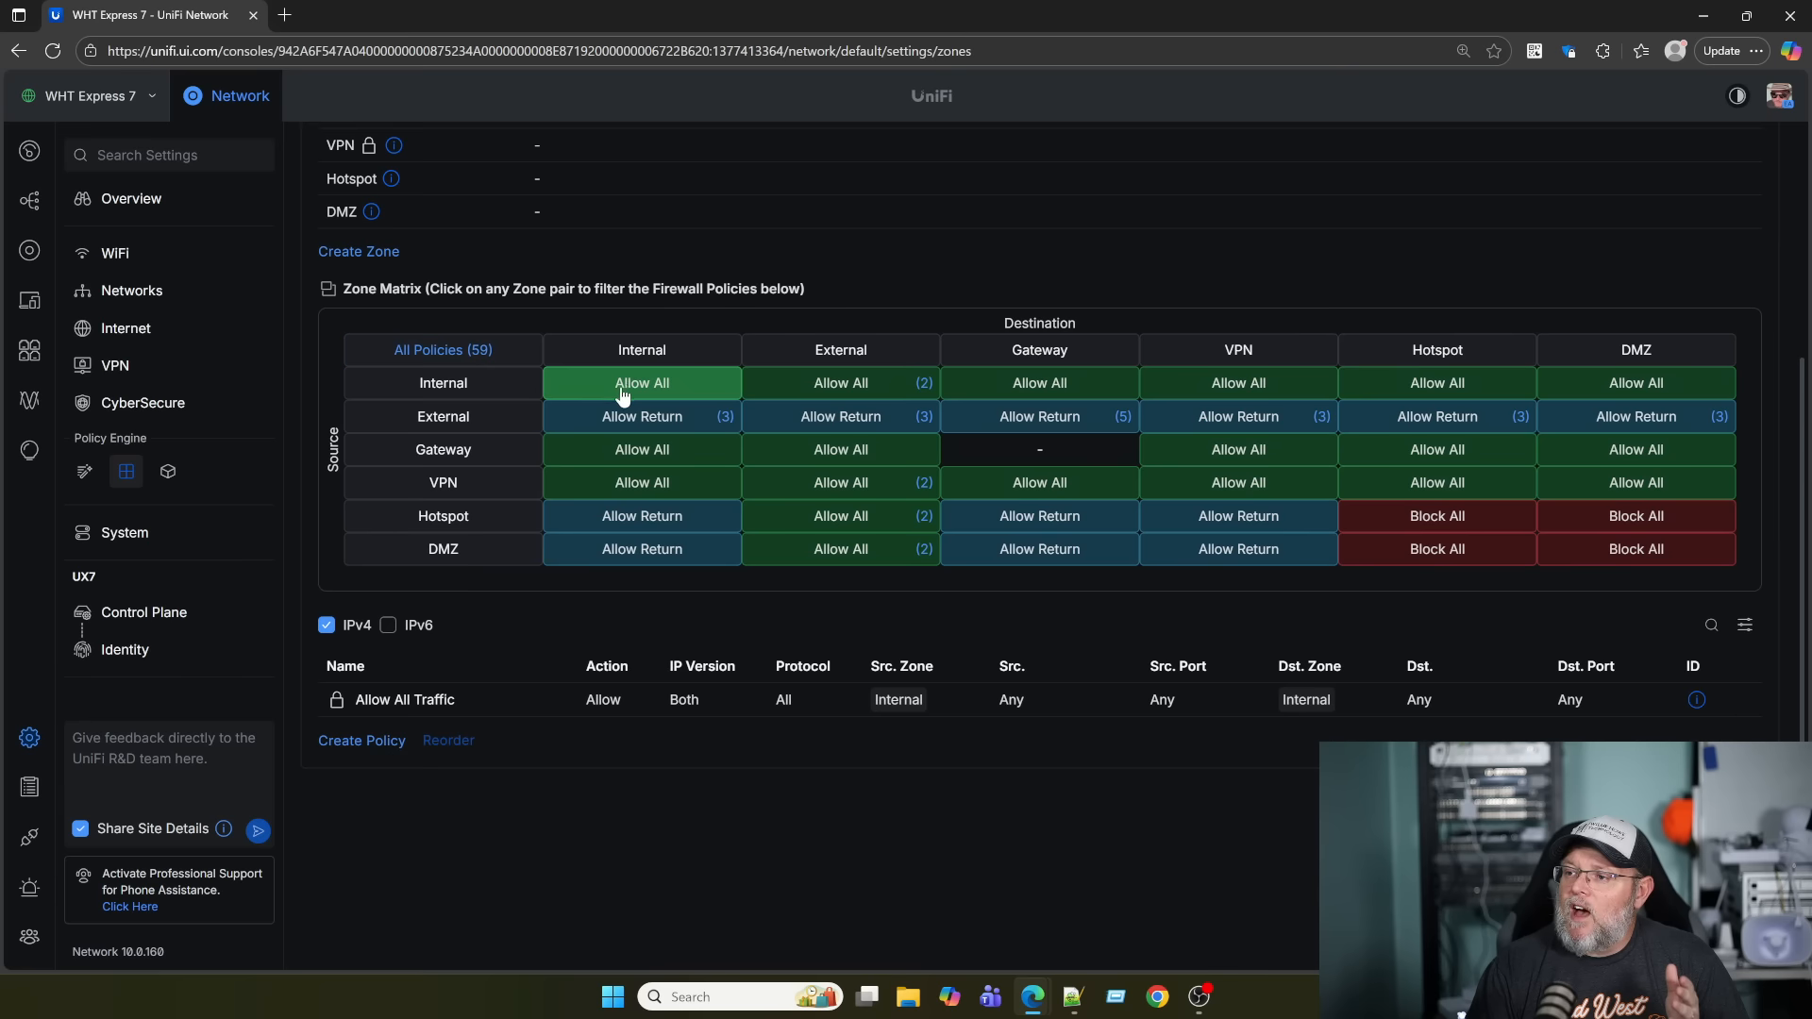
{"action": "left_click", "coordinate": [435, 355]}
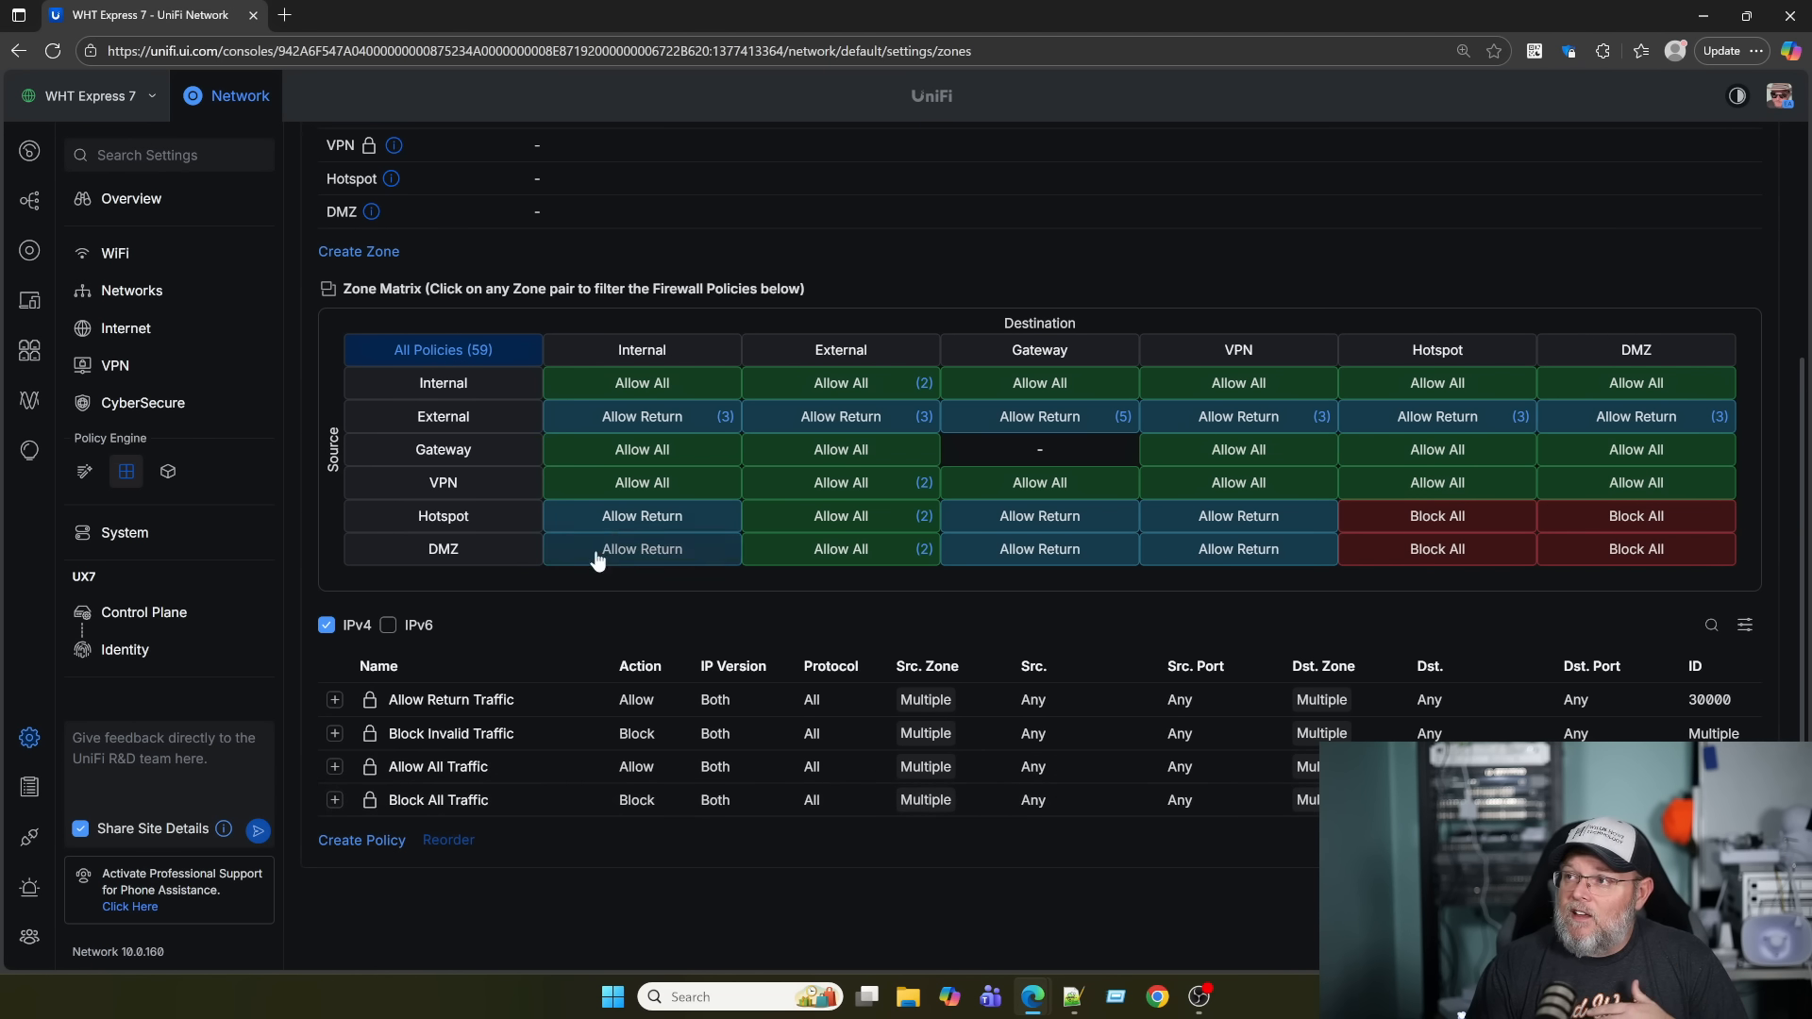
{"action": "scroll", "coordinate": [630, 540], "scroll_direction": "up", "scroll_amount": 3}
{"action": "scroll", "coordinate": [630, 540], "scroll_direction": "up", "scroll_amount": 2}
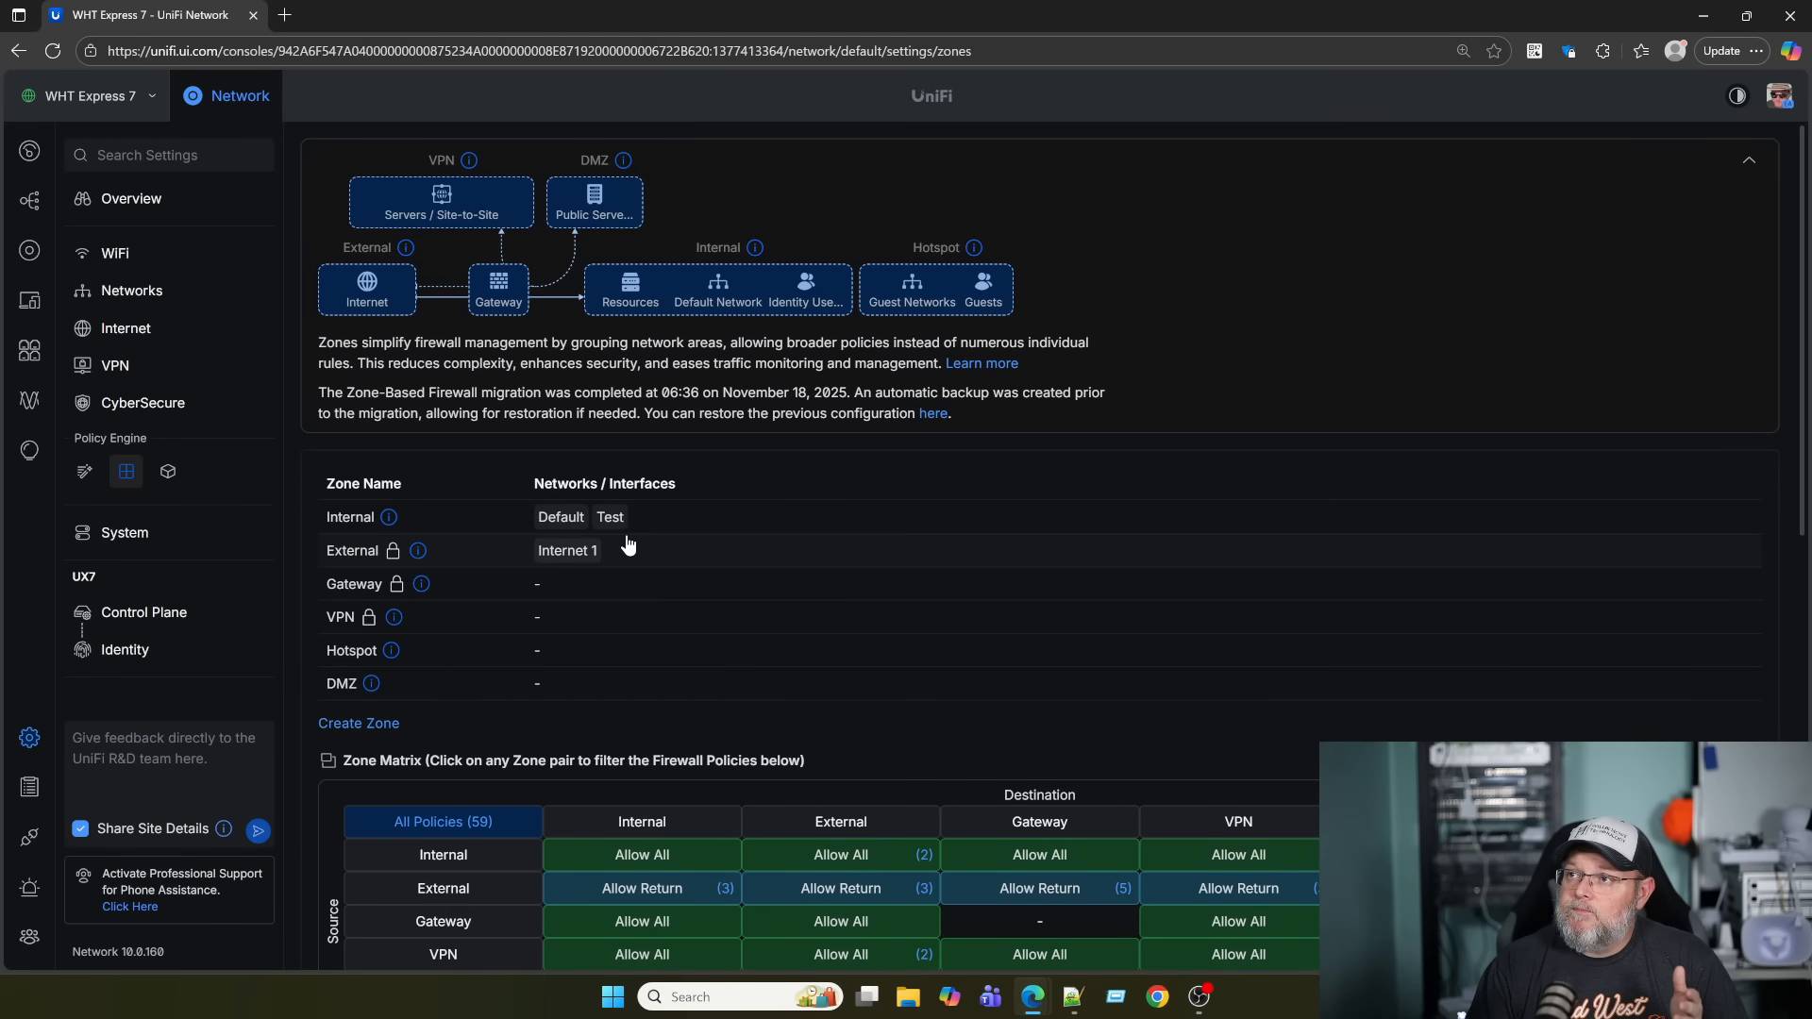
{"action": "left_click", "coordinate": [158, 303]}
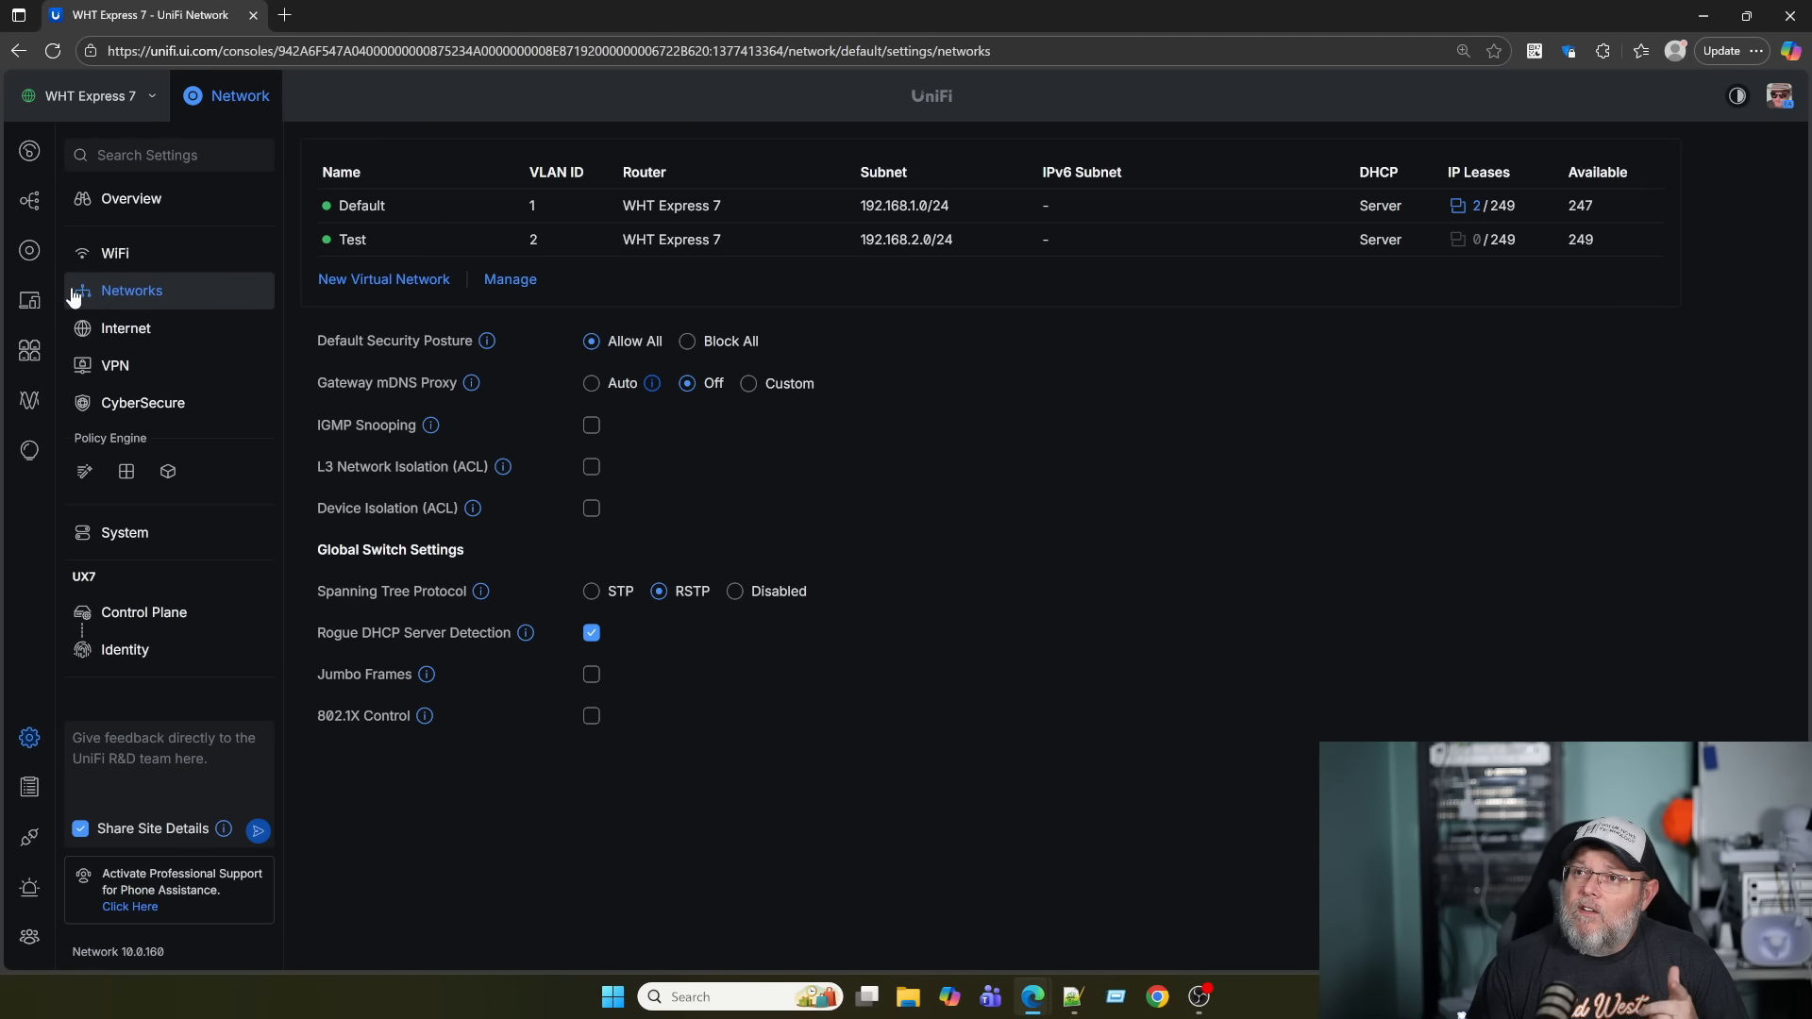
Check the Devices list, then choose Block All as the default security posture in Networks settings.
{"action": "left_click", "coordinate": [31, 253]}
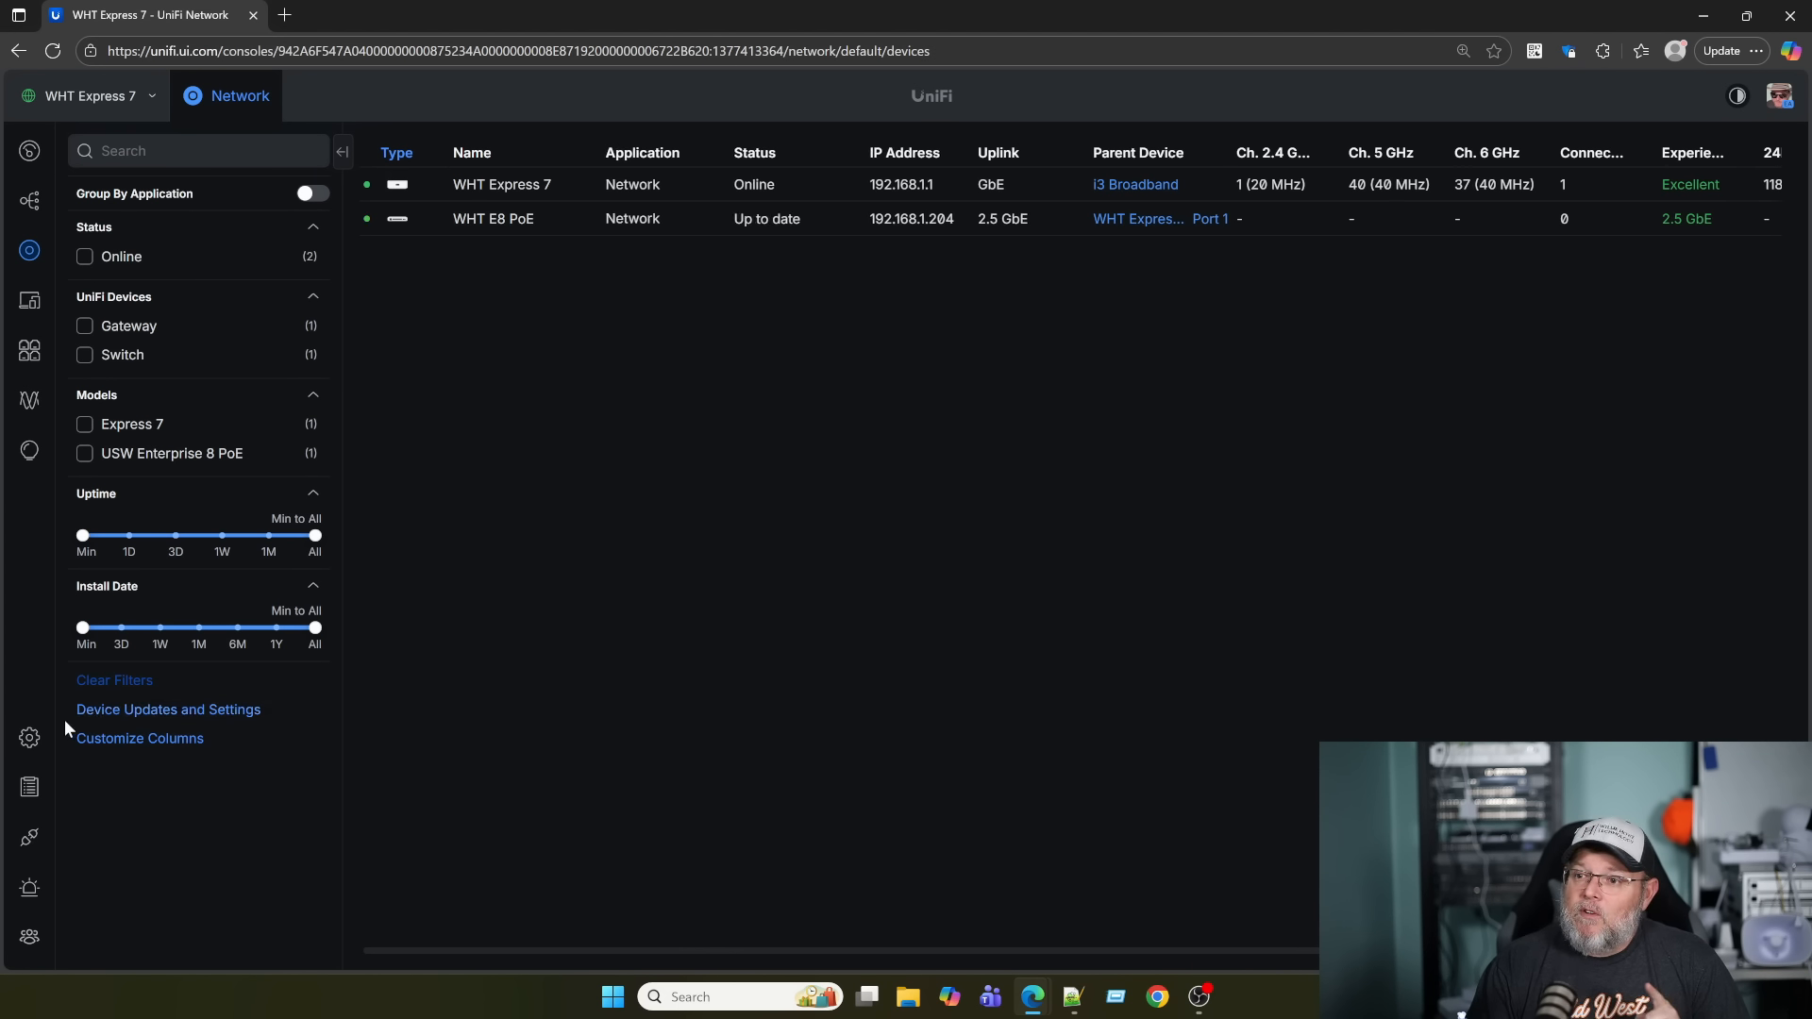
{"action": "left_click", "coordinate": [29, 737]}
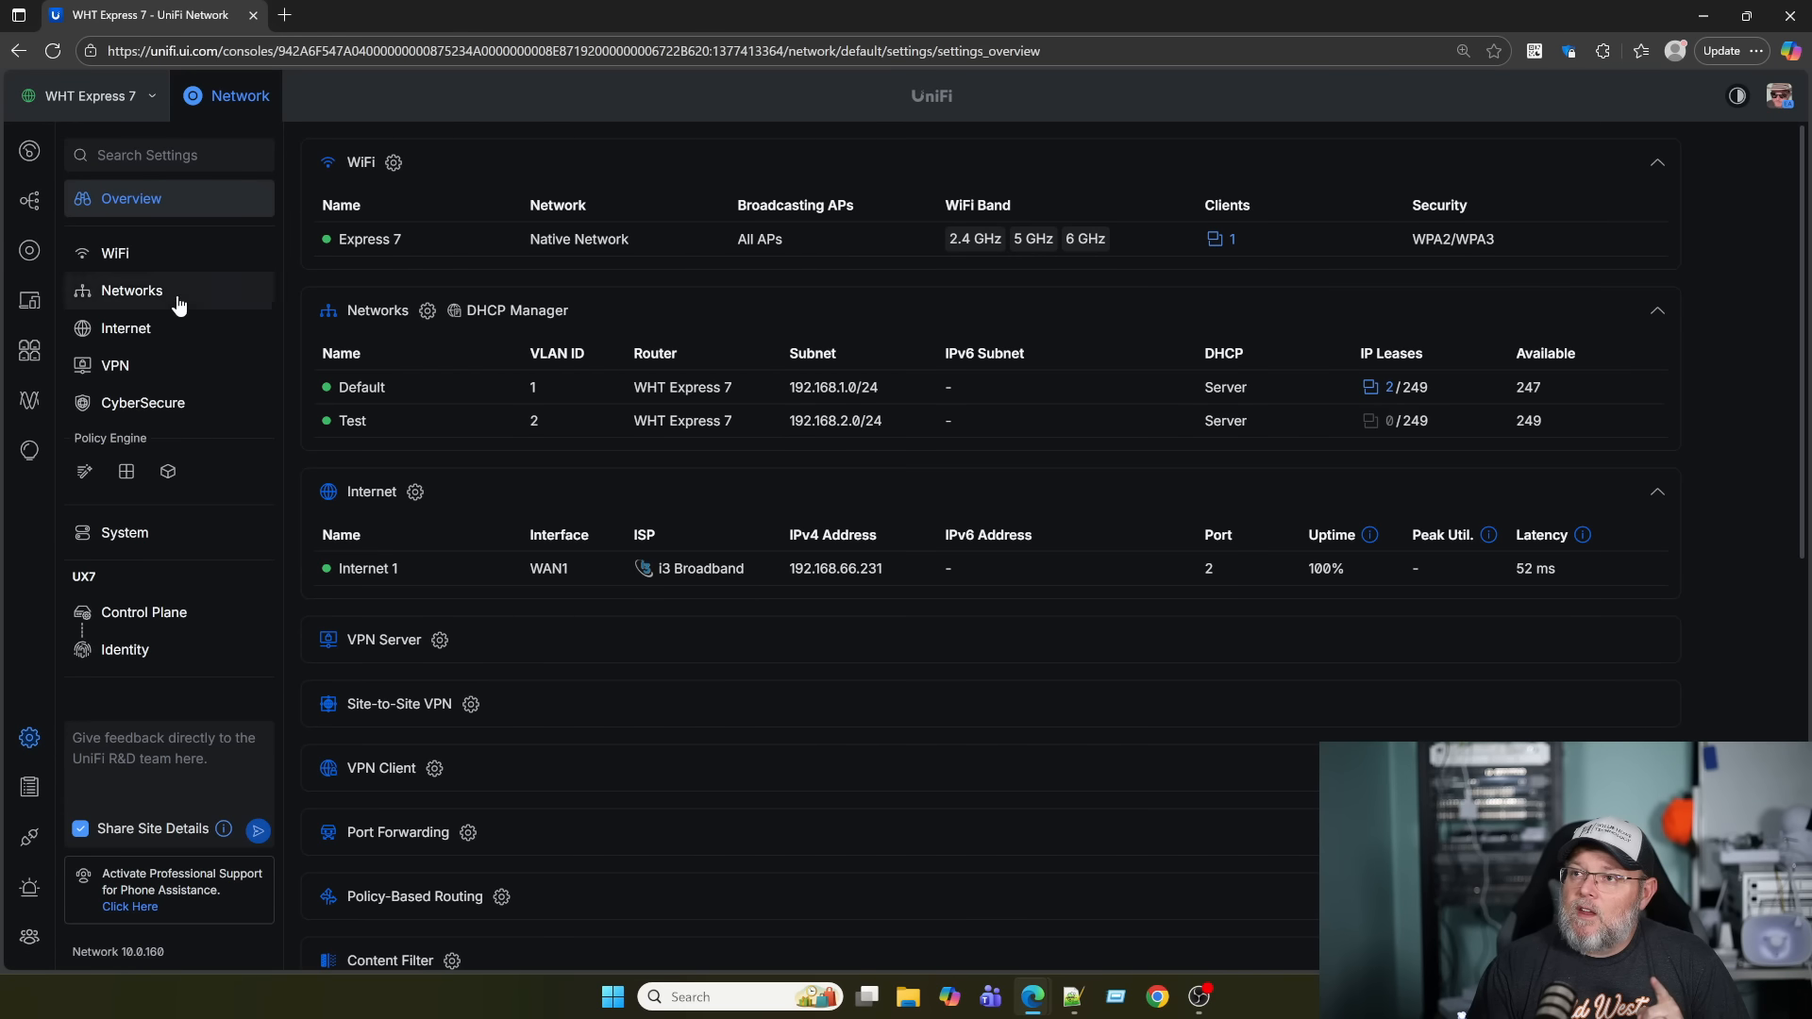
{"action": "left_click", "coordinate": [123, 290]}
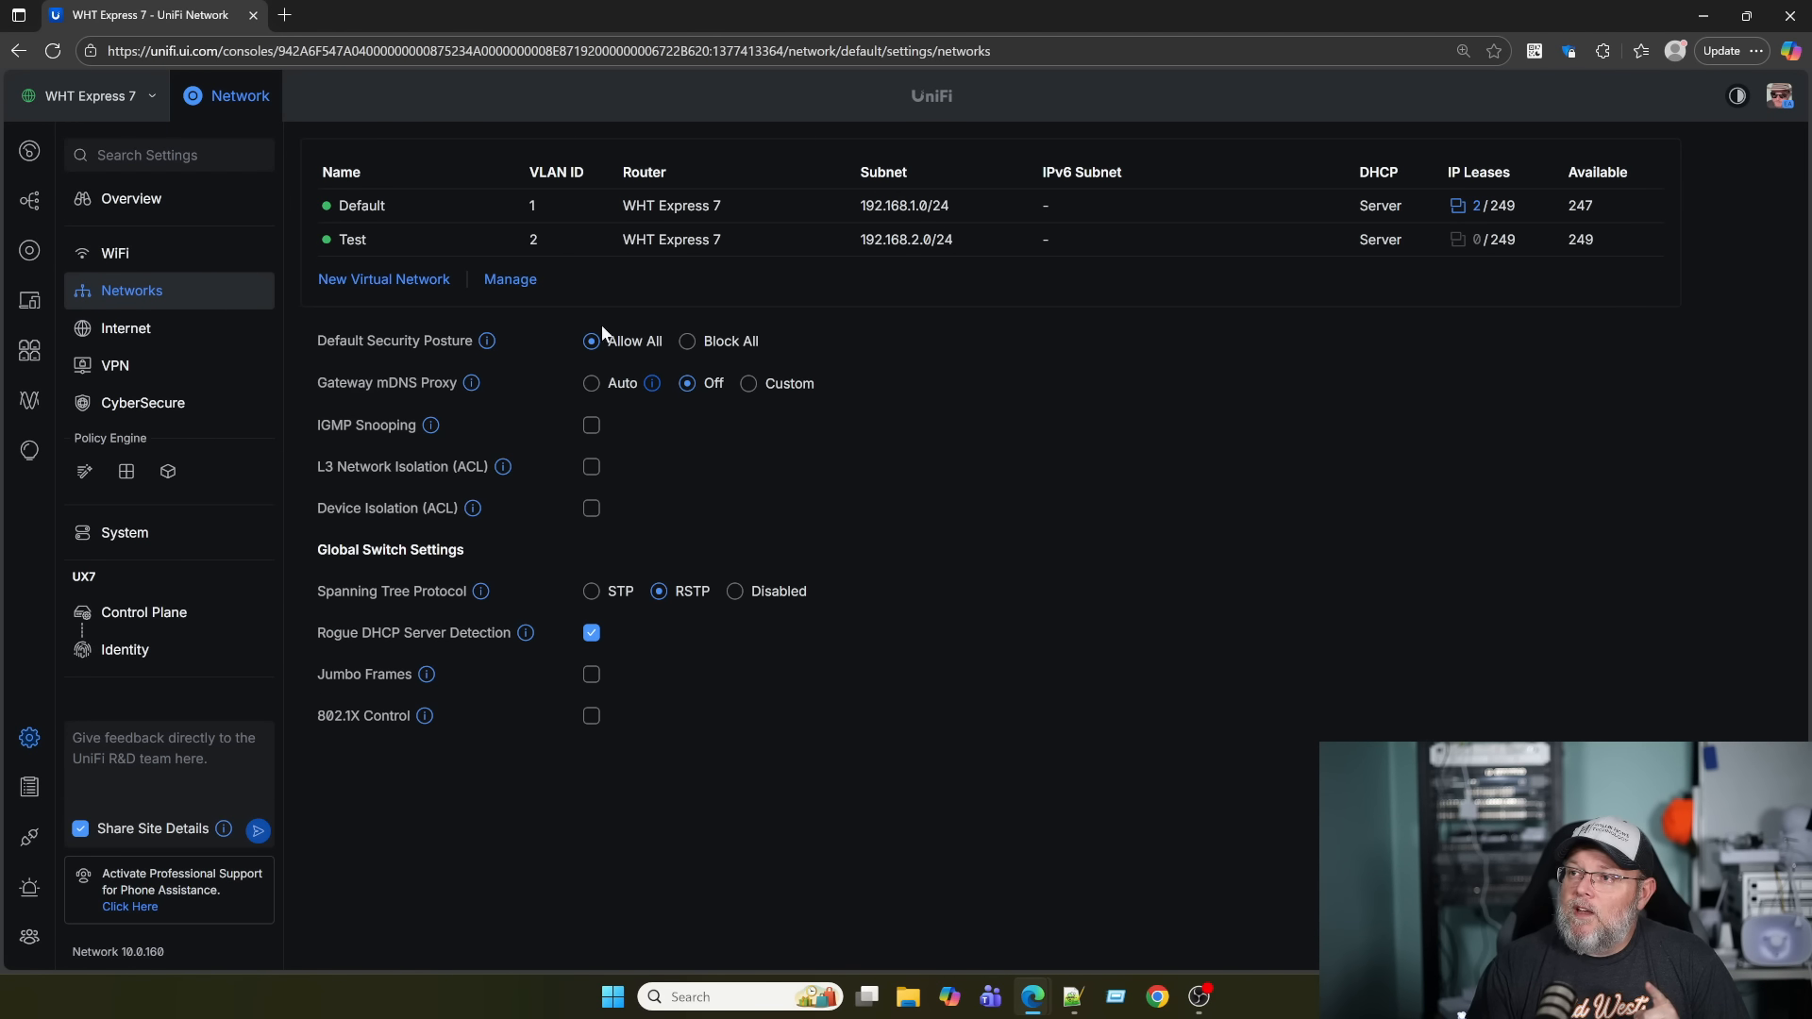
{"action": "left_click", "coordinate": [686, 342]}
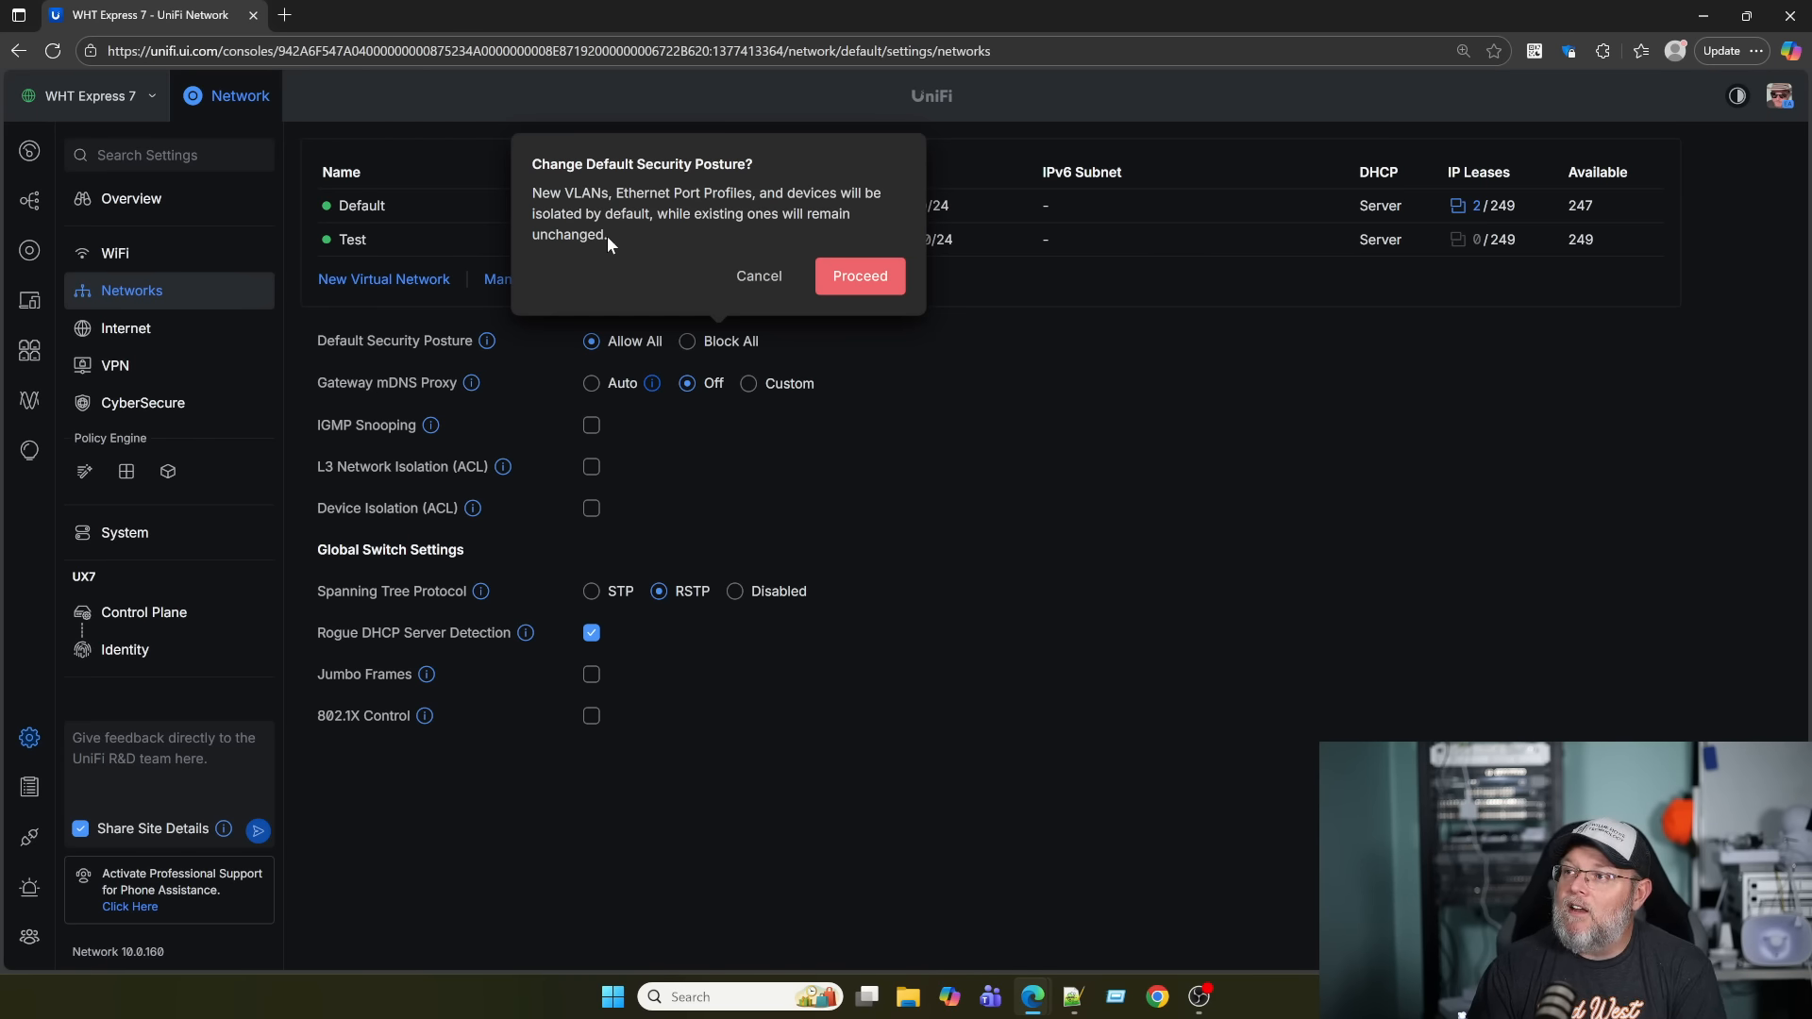
Confirm and apply Block All as the default security posture, then start a new virtual network.
{"action": "left_click", "coordinate": [859, 278]}
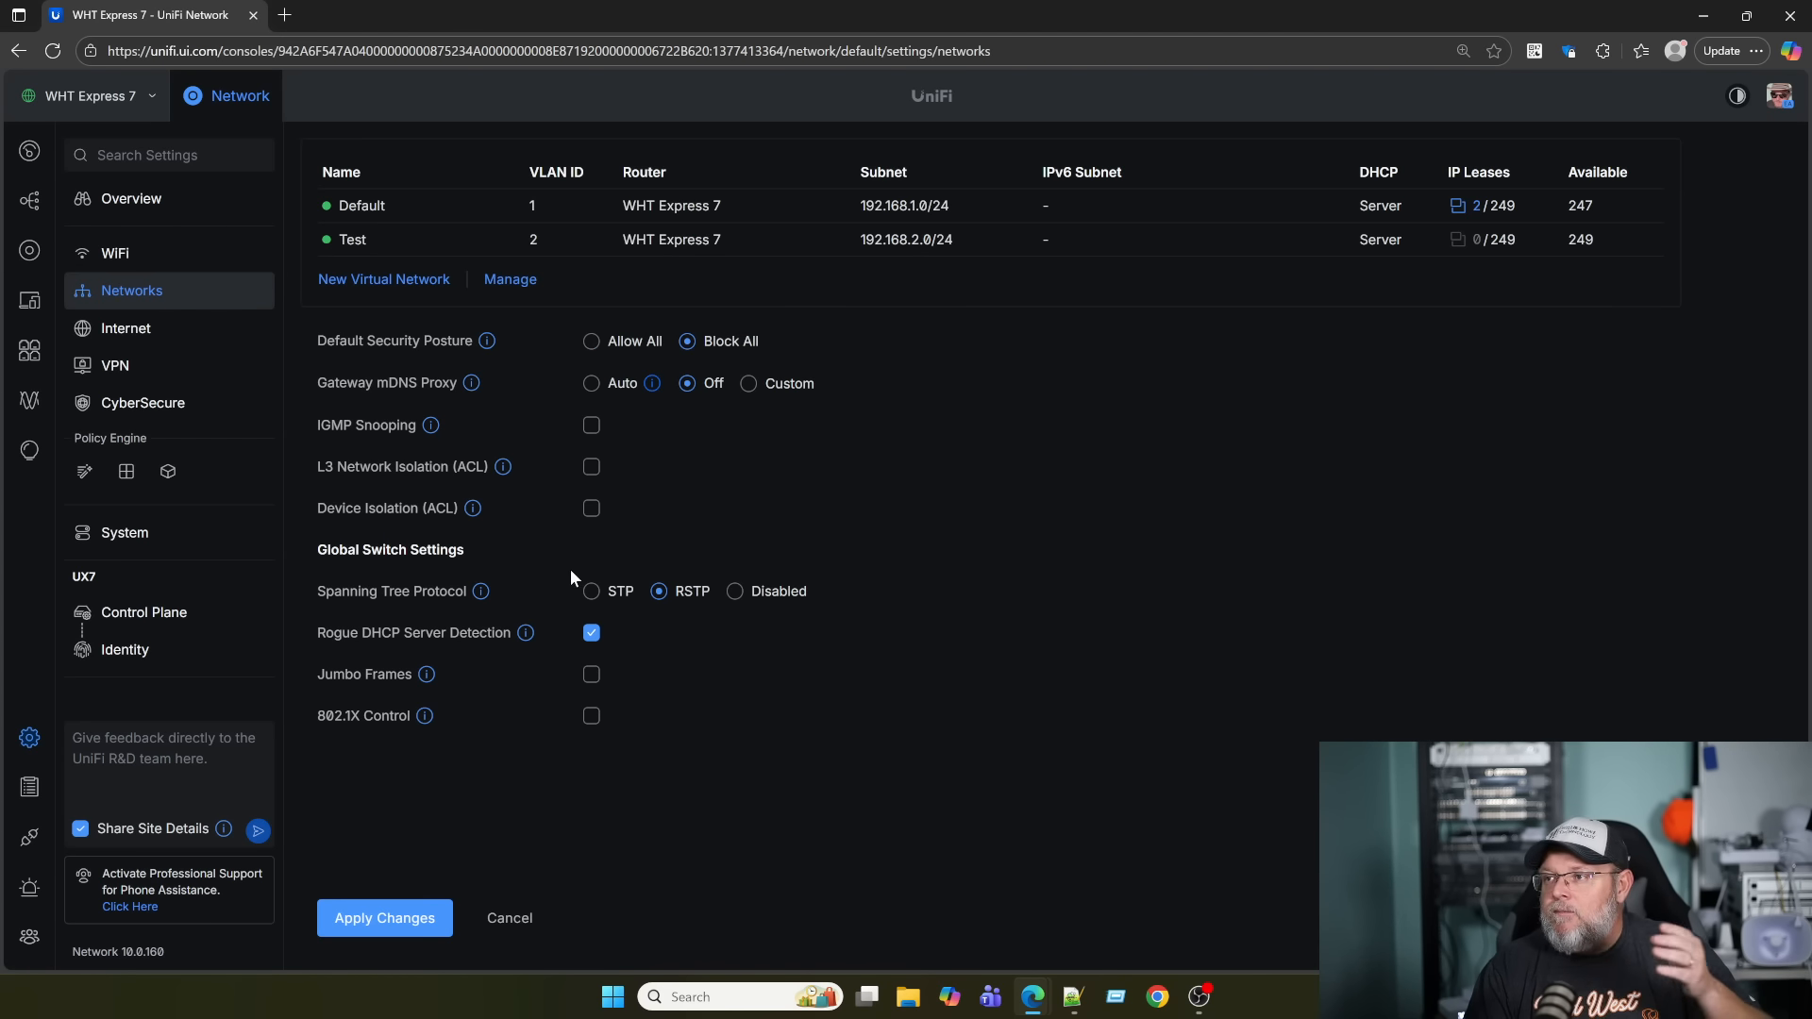
{"action": "left_click", "coordinate": [416, 923]}
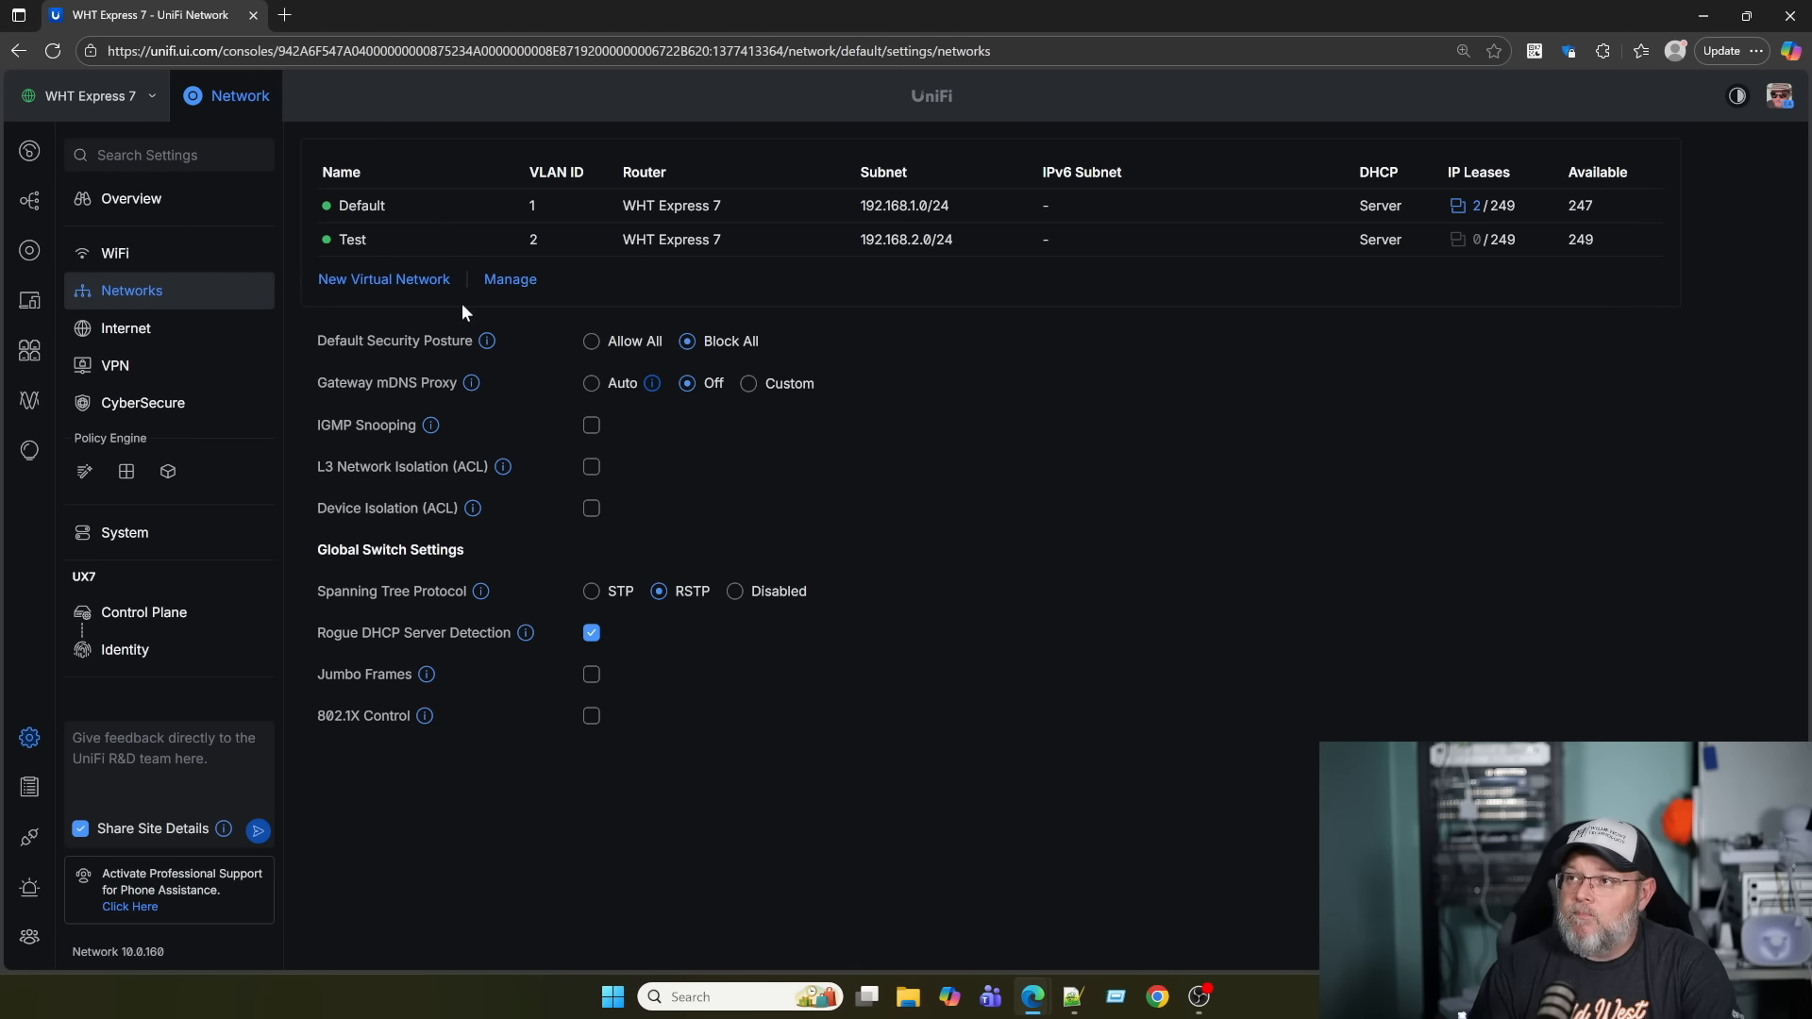
{"action": "left_click", "coordinate": [408, 281]}
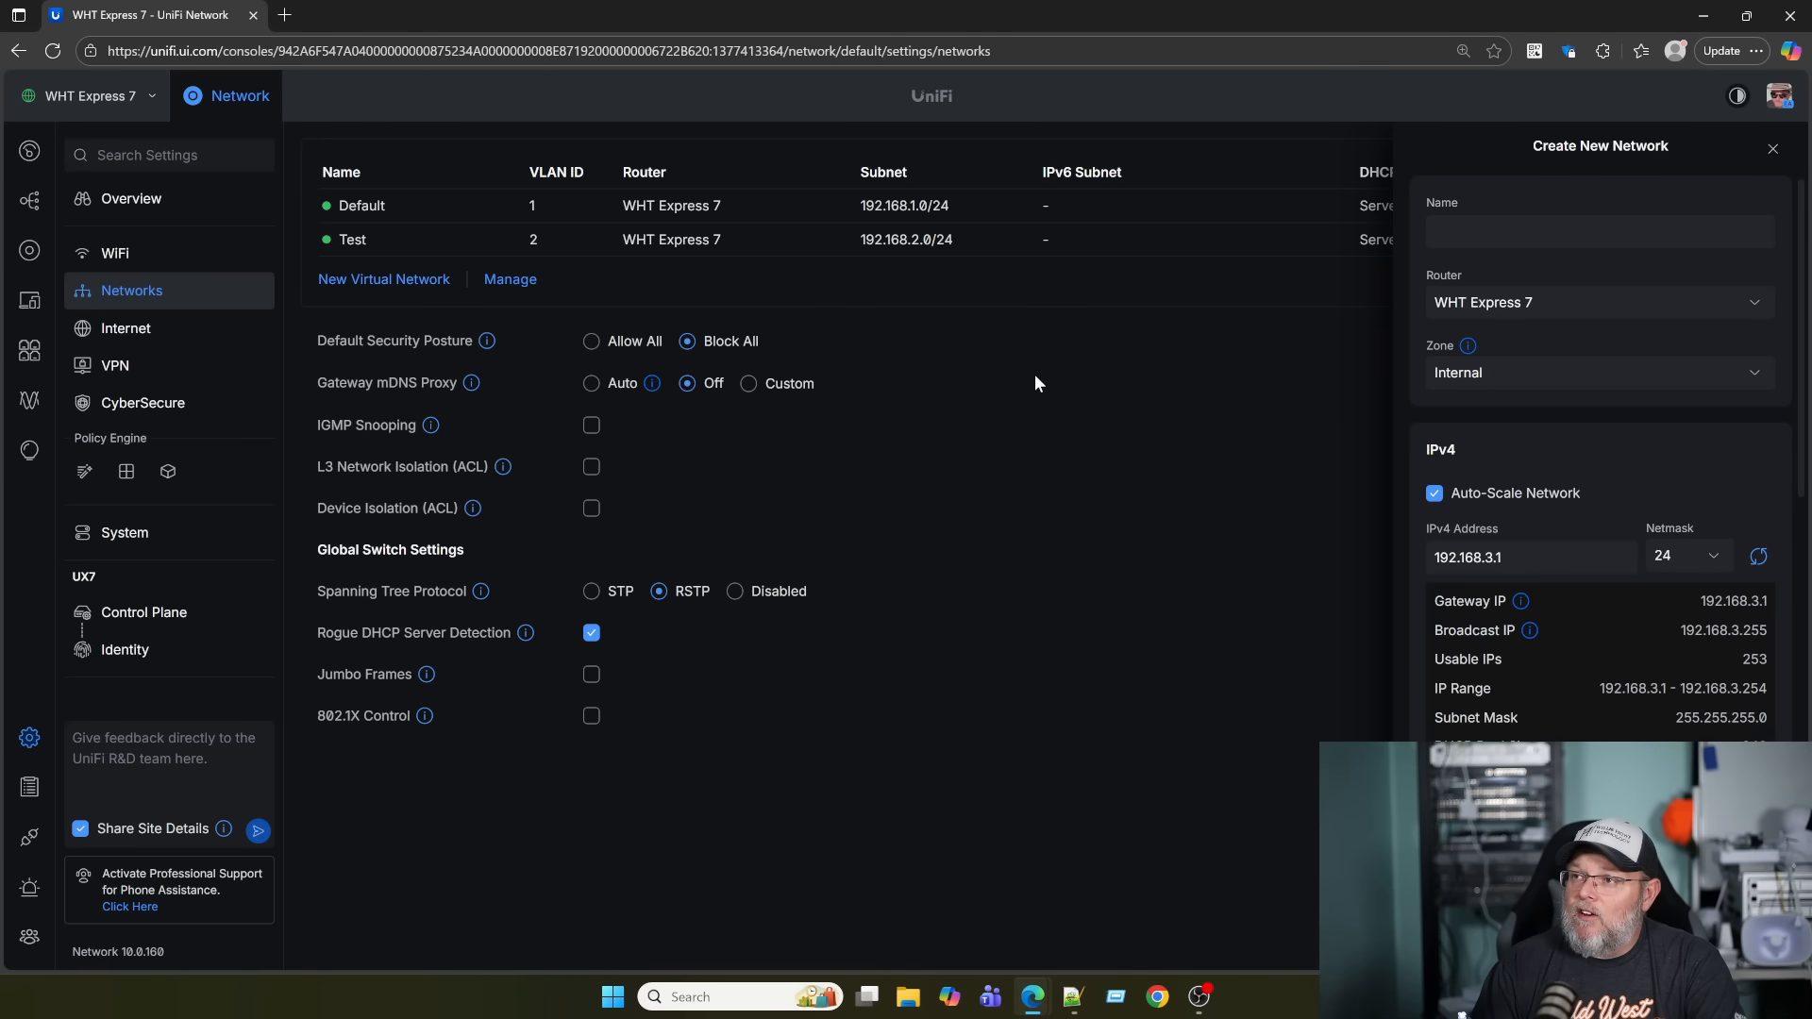
Create 'First Block All Network' on VLAN 3 with subnet 192.168.3.0/24 and close its panel.
{"action": "left_click", "coordinate": [1533, 224]}
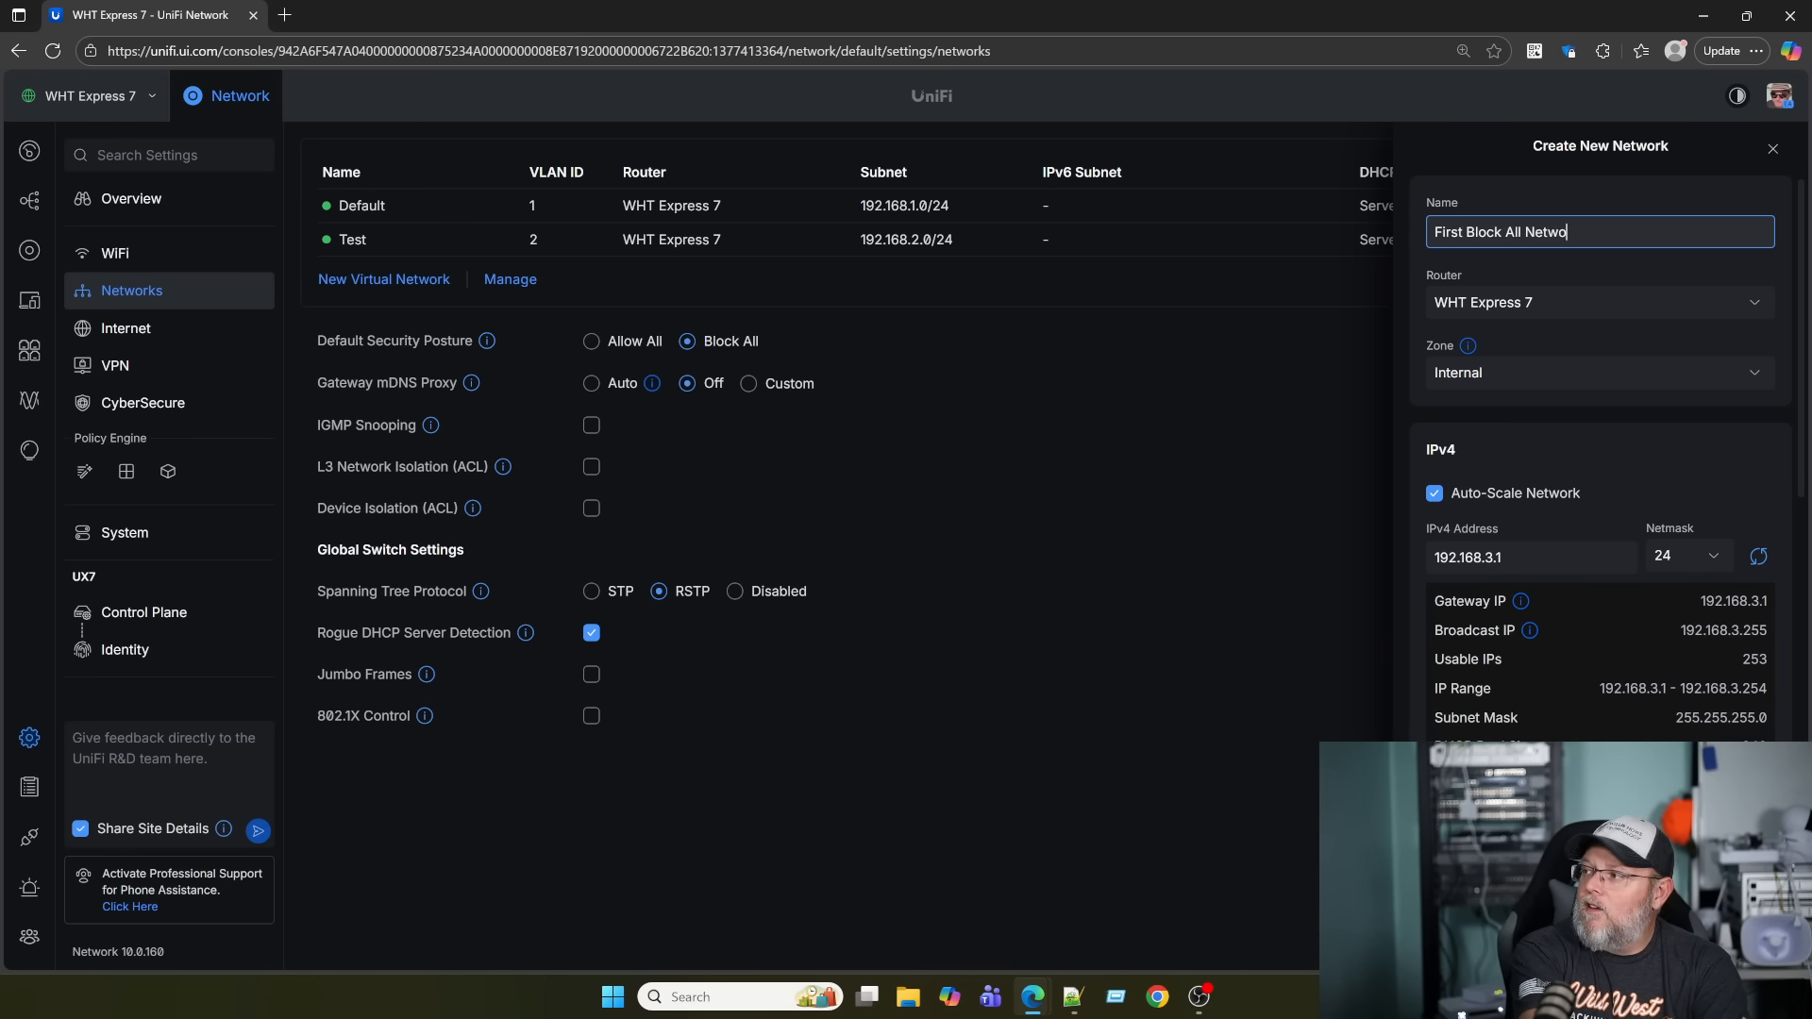
{"action": "scroll", "coordinate": [1563, 647], "scroll_direction": "down", "scroll_amount": 3}
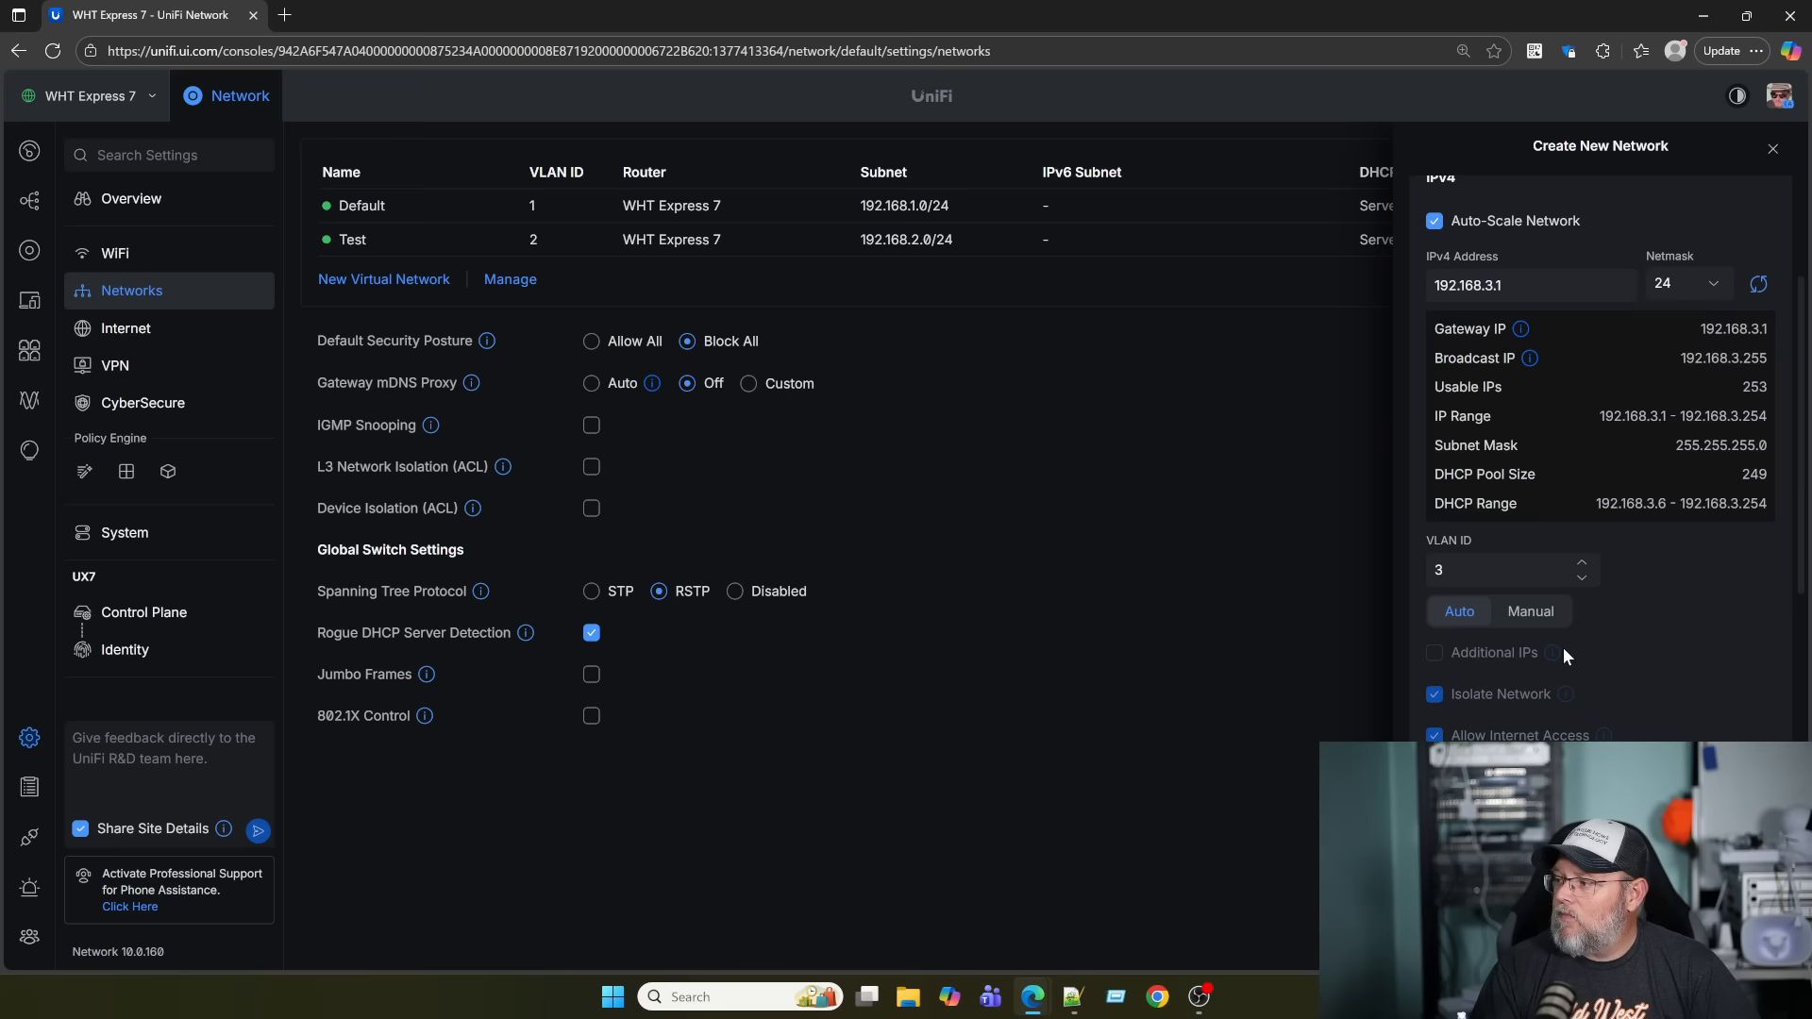
{"action": "scroll", "coordinate": [1564, 642], "scroll_direction": "up", "scroll_amount": 3}
{"action": "left_click", "coordinate": [1689, 941]}
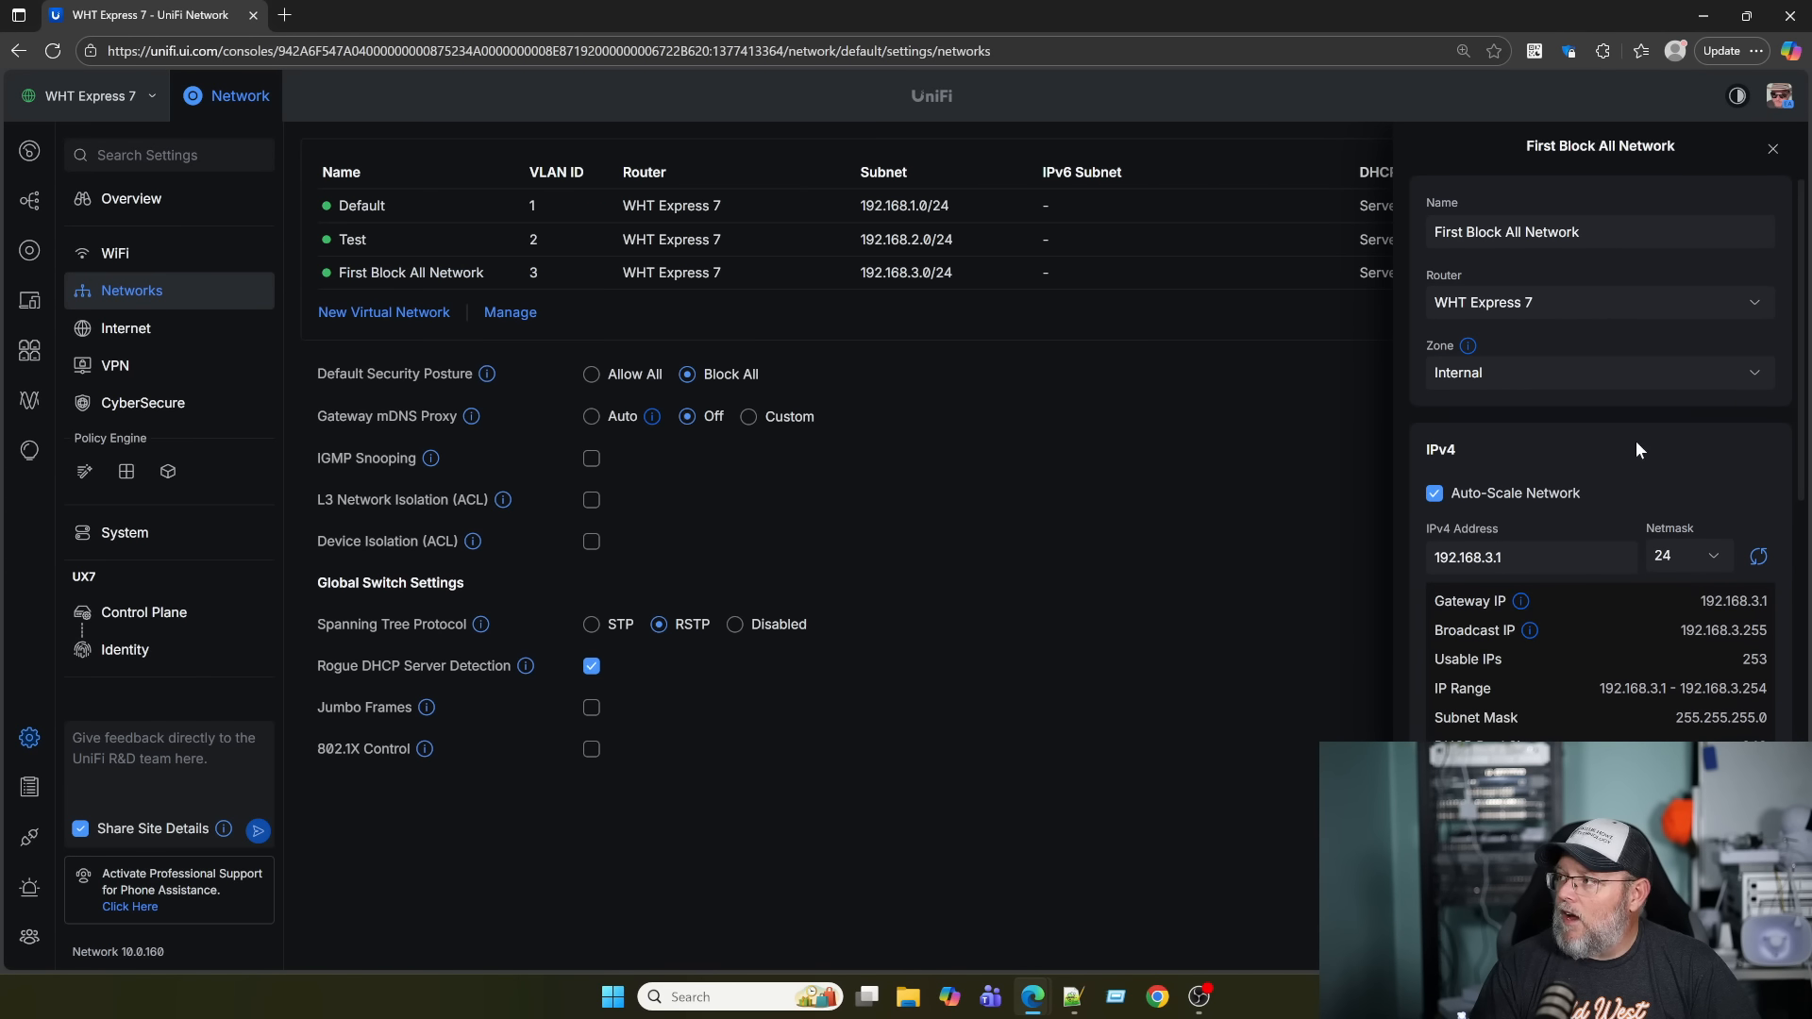
{"action": "left_click", "coordinate": [1774, 151]}
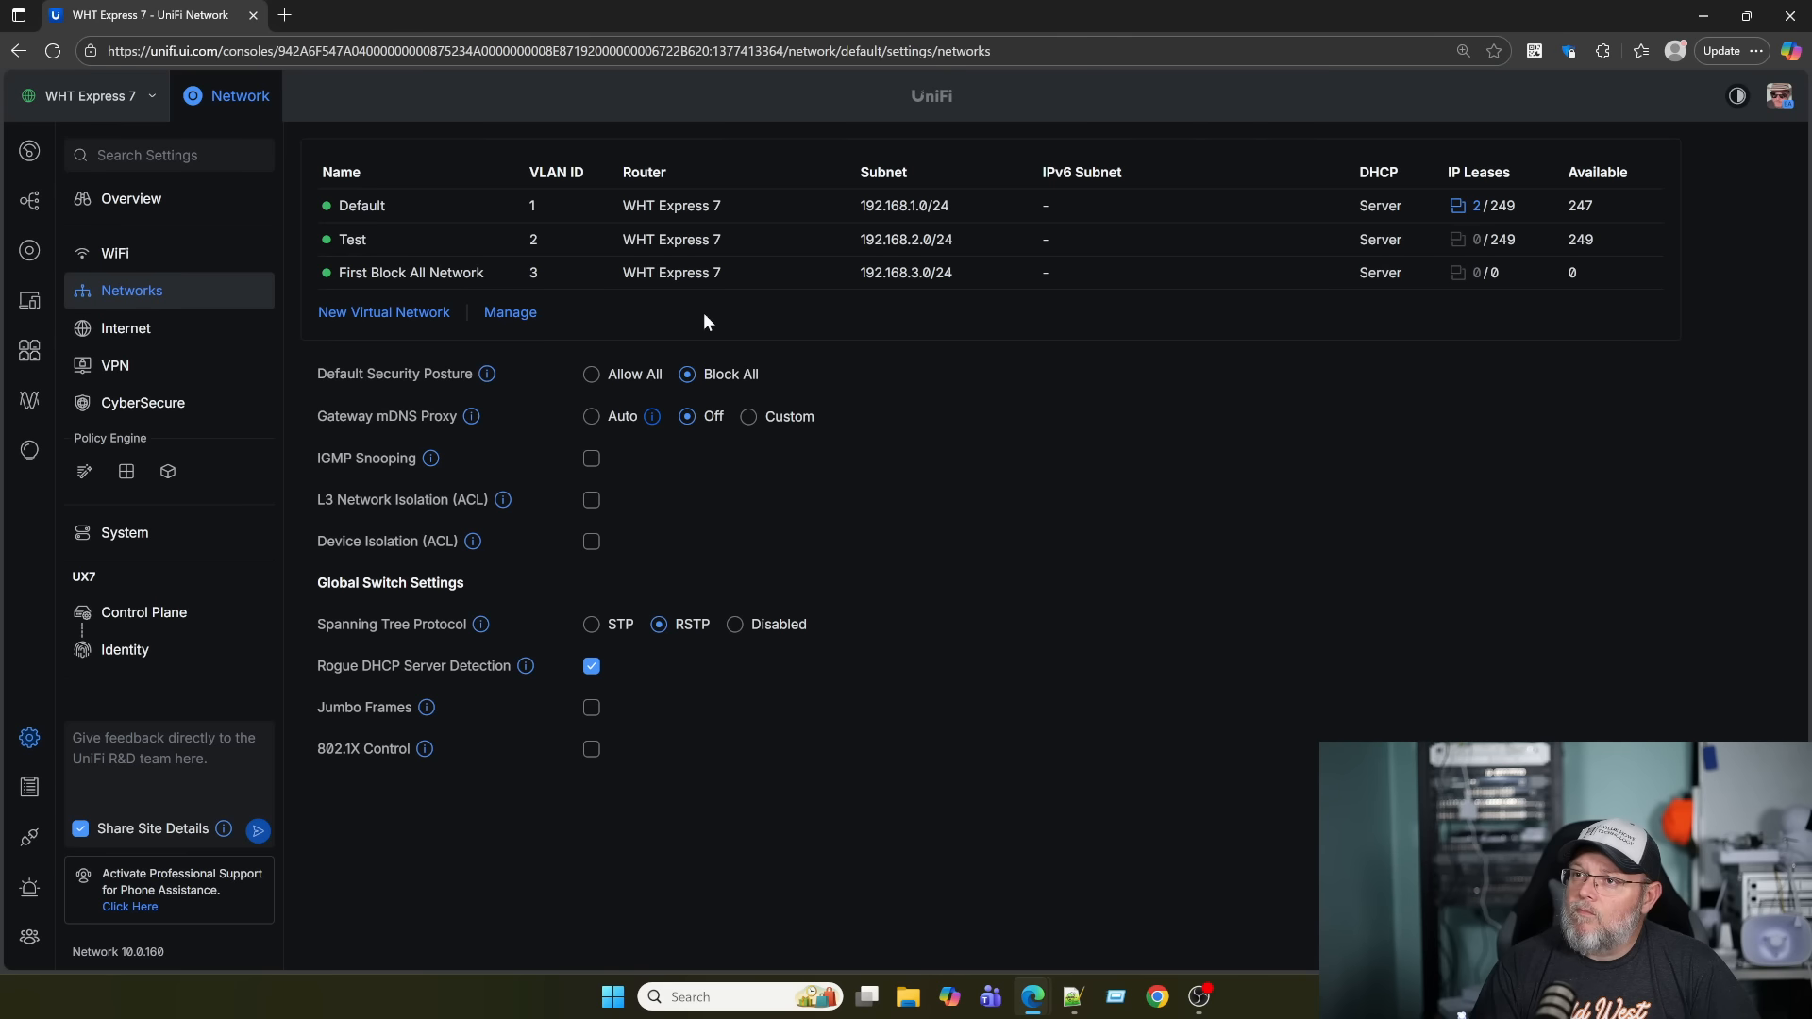
{"action": "left_click", "coordinate": [123, 476]}
{"action": "scroll", "coordinate": [507, 623], "scroll_direction": "down", "scroll_amount": 5}
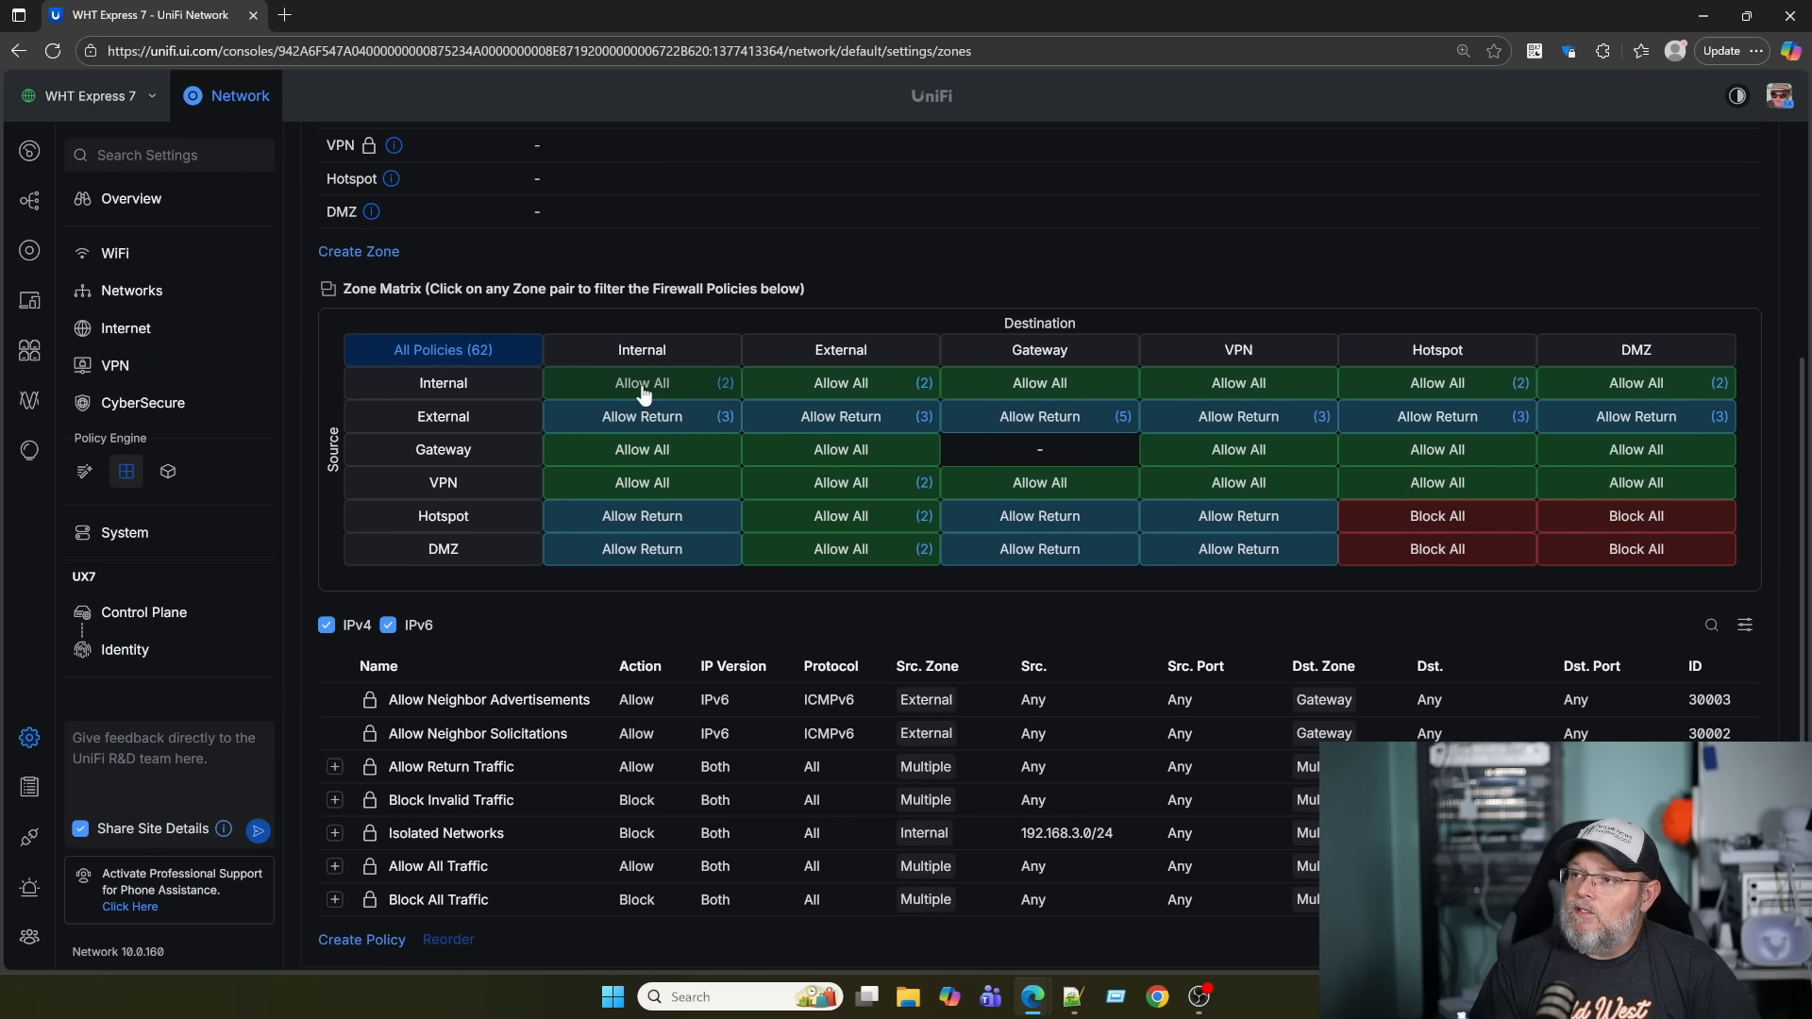
{"action": "left_click", "coordinate": [388, 625]}
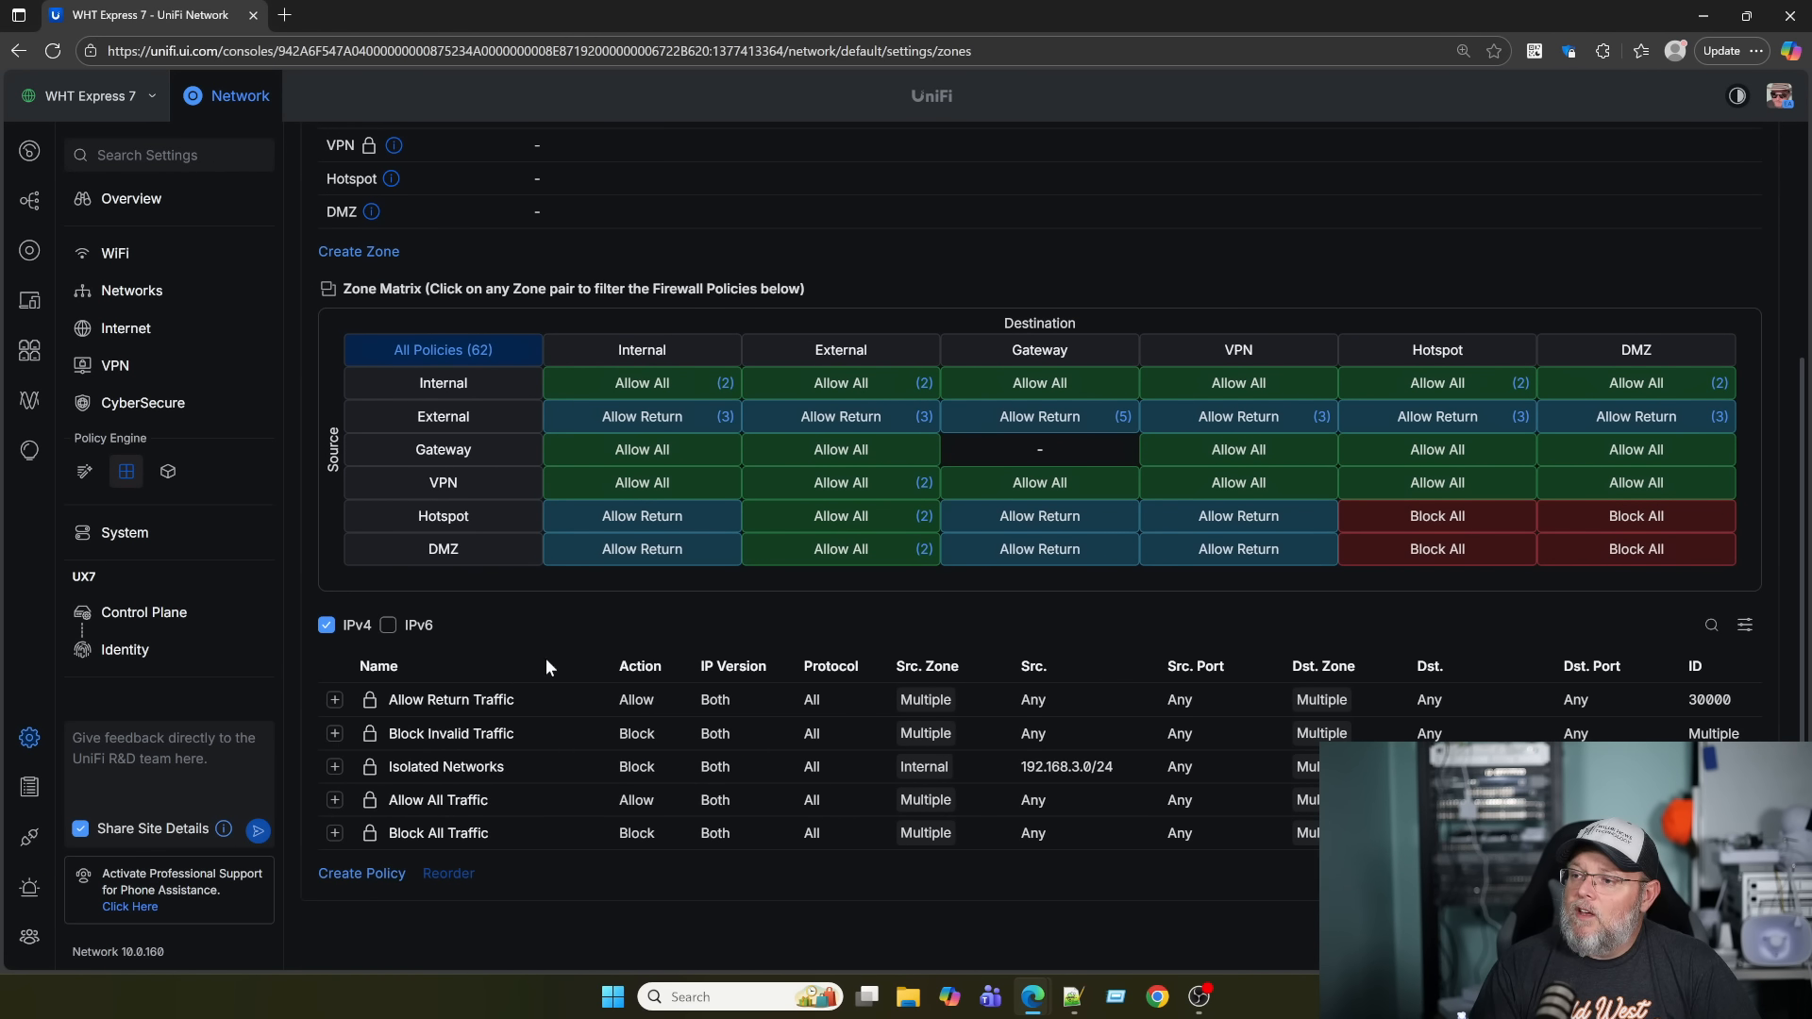
{"action": "scroll", "coordinate": [556, 662], "scroll_direction": "down", "scroll_amount": 2}
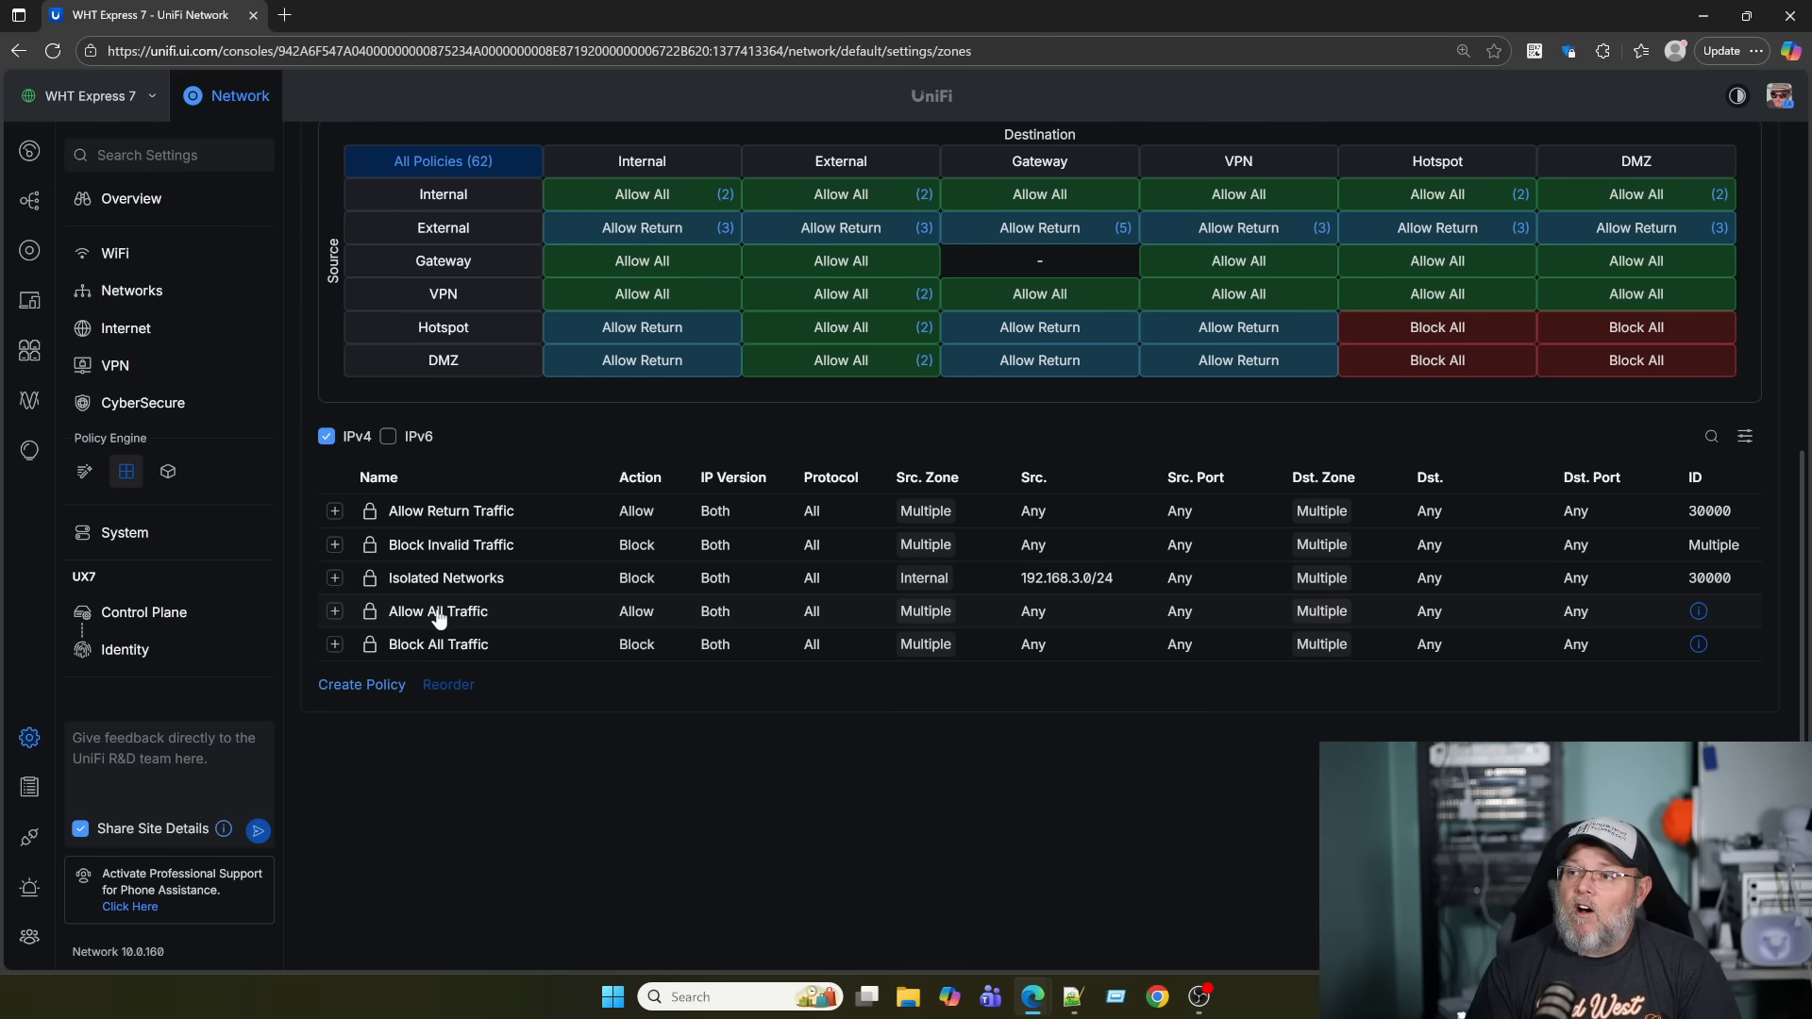
{"action": "left_click", "coordinate": [334, 578]}
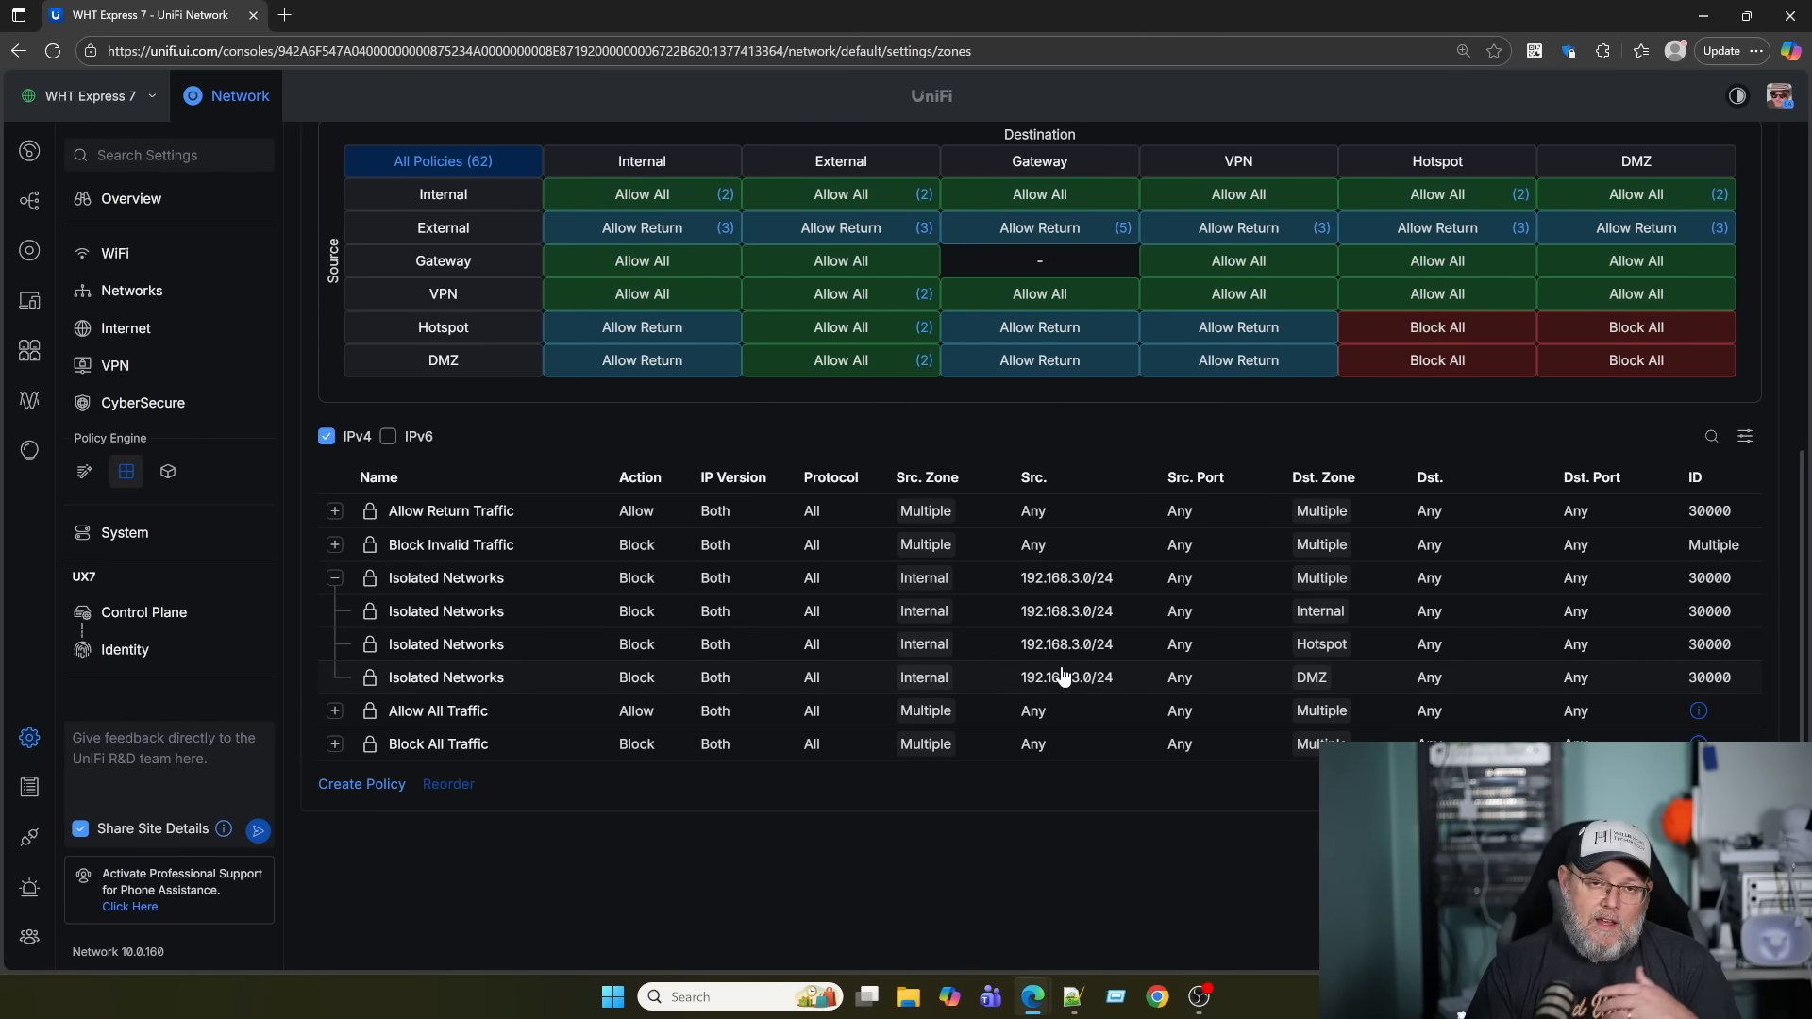
{"action": "scroll", "coordinate": [1036, 684], "scroll_direction": "up", "scroll_amount": 4}
{"action": "left_click", "coordinate": [137, 290]}
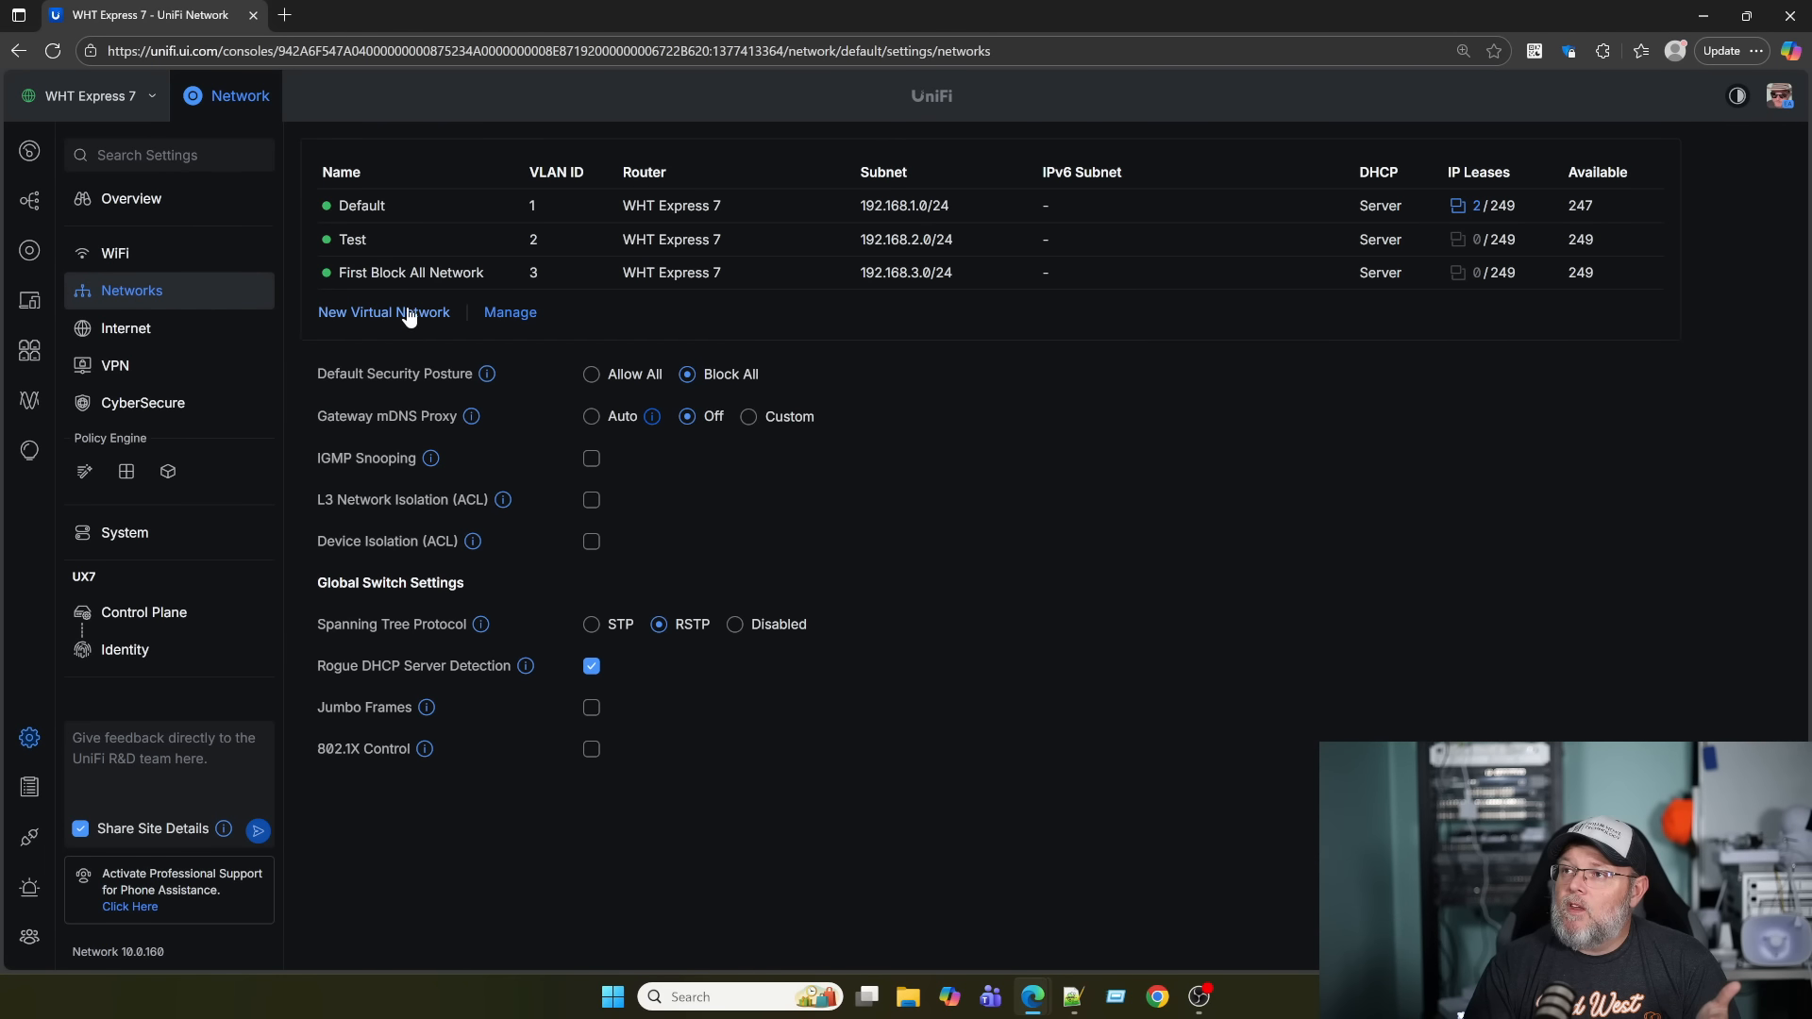
Select First Block All Network's 192.168.3.1 gateway address, then return to the firewall Zones overview.
{"action": "left_click", "coordinate": [409, 273]}
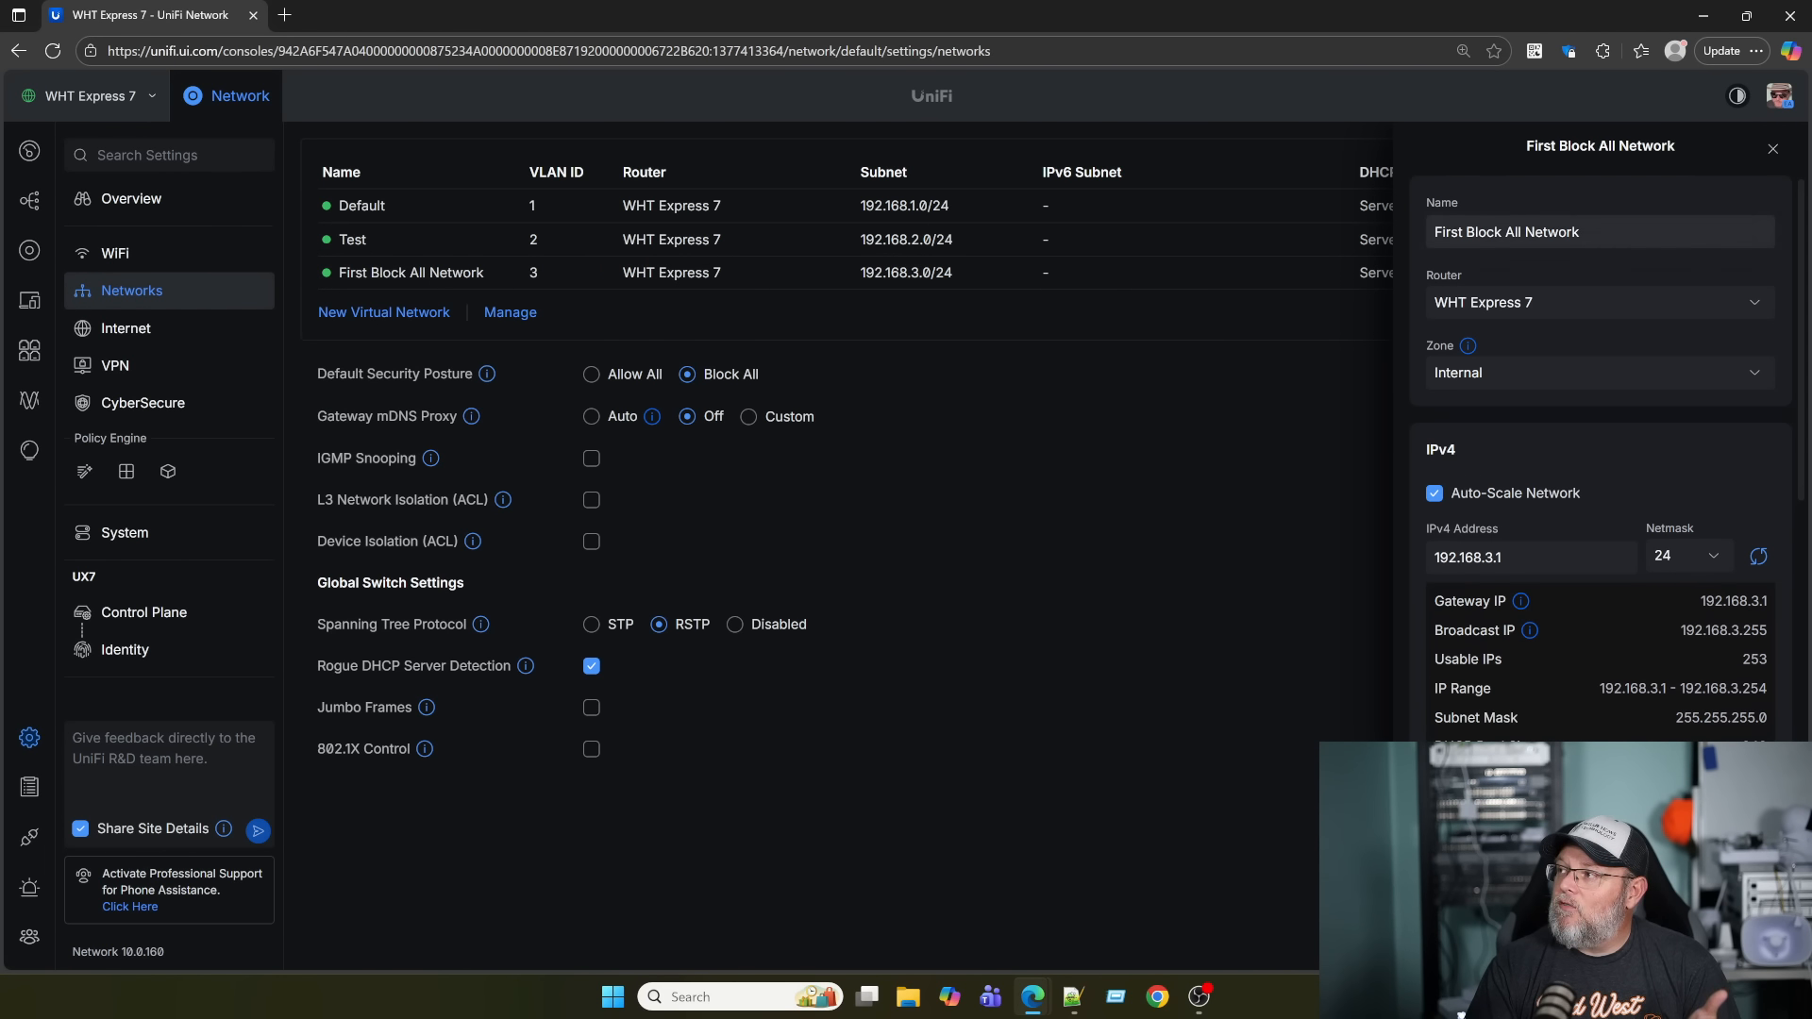
{"action": "scroll", "coordinate": [1542, 455], "scroll_direction": "down", "scroll_amount": 2}
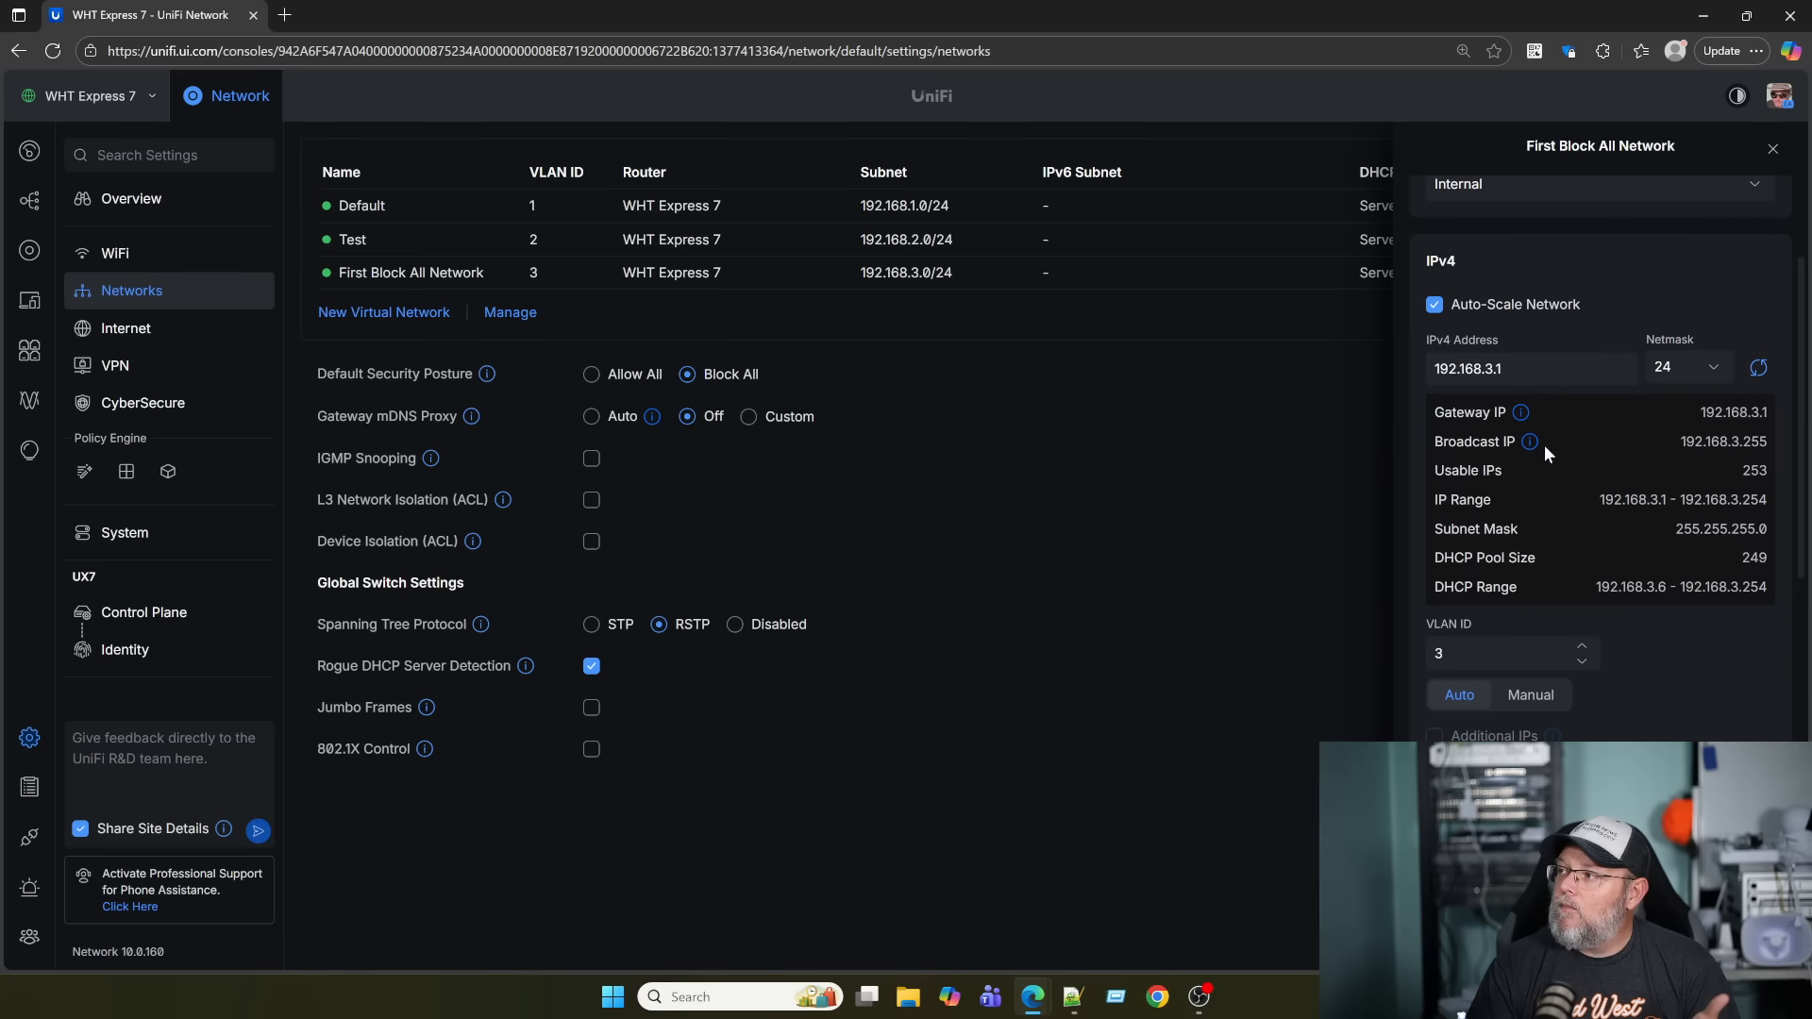
{"action": "left_click_drag", "start_coordinate": [1518, 369], "coordinate": [1350, 351]}
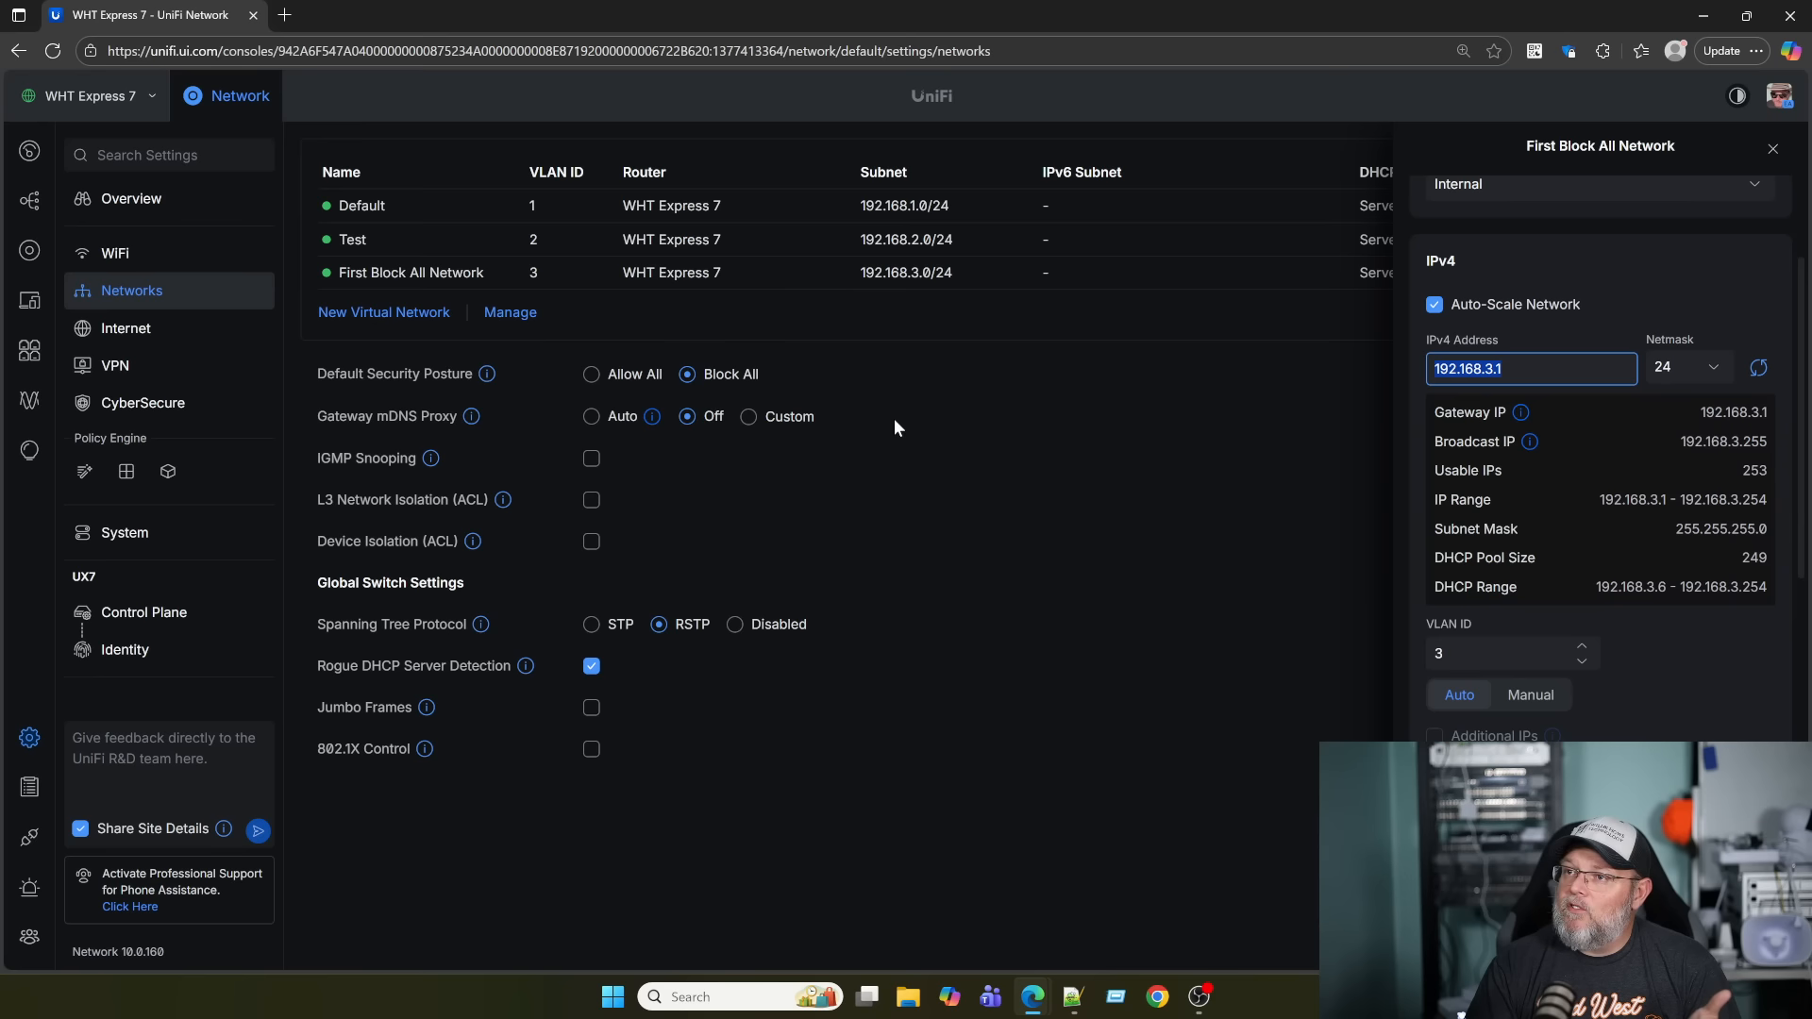
{"action": "left_click", "coordinate": [123, 470]}
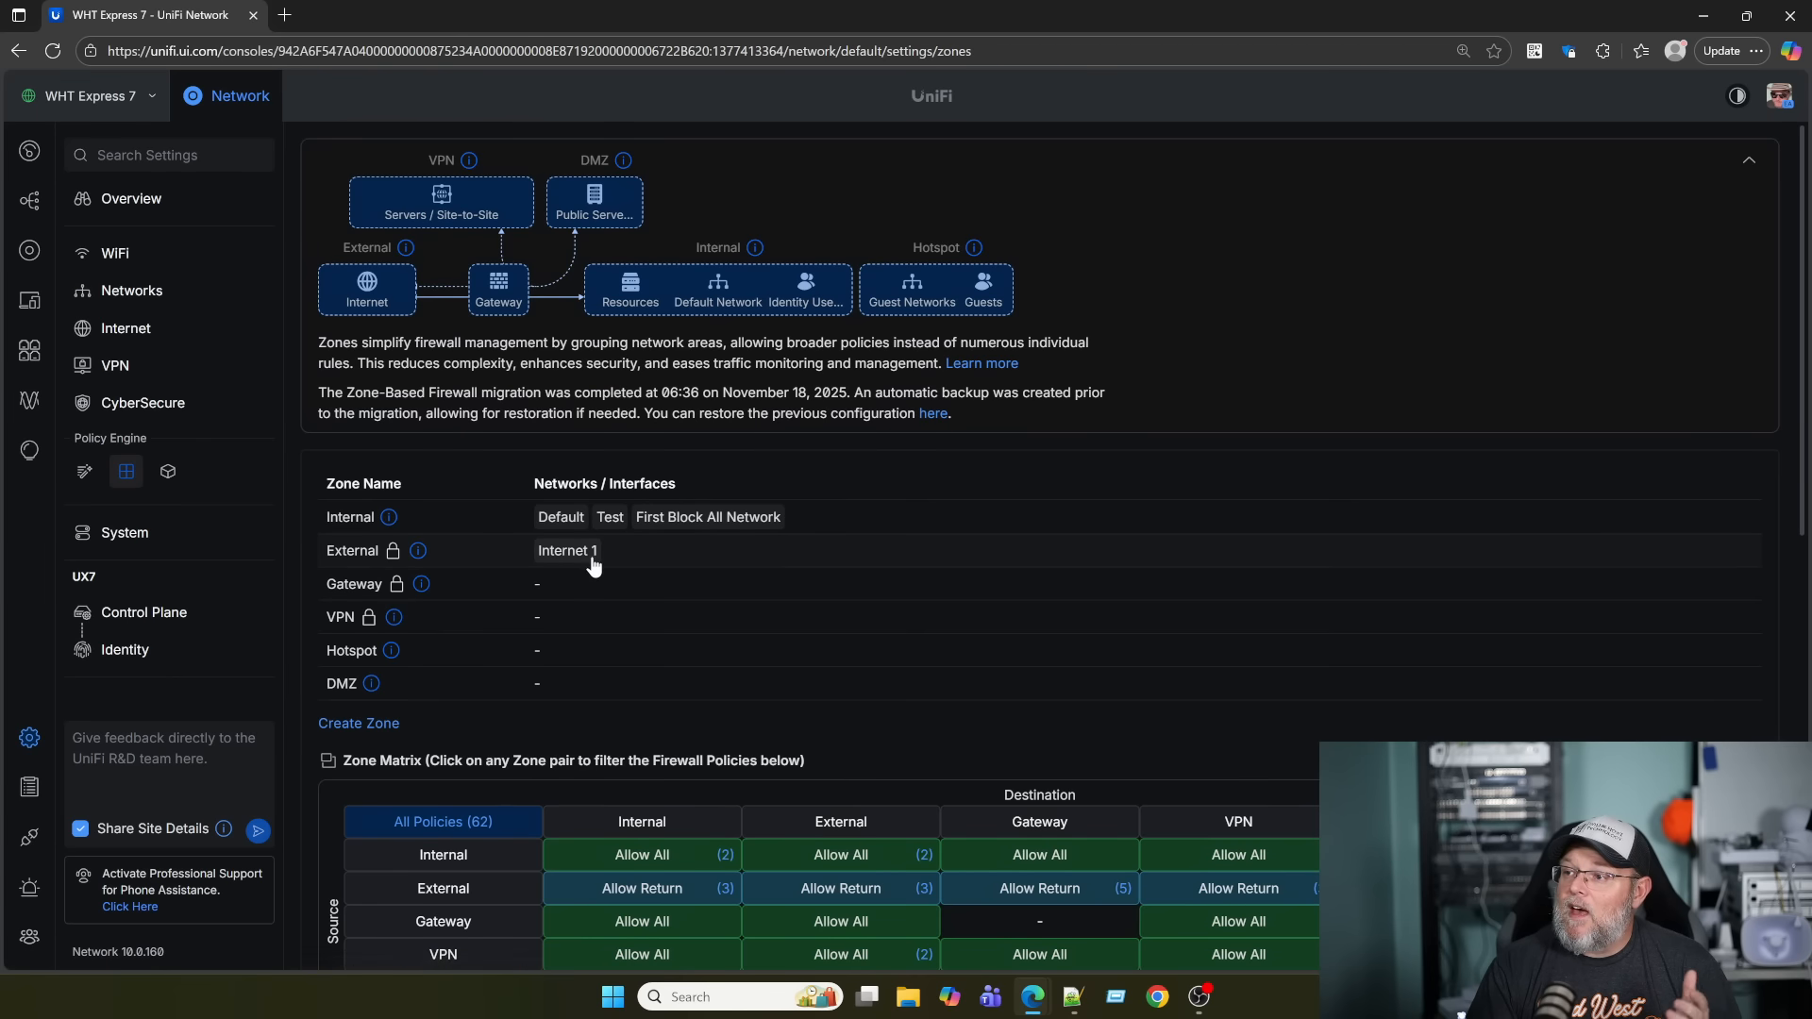
Hide IPv6 policies and expand Isolated Networks to reveal its three 192.168.3.0/24 block rules.
{"action": "scroll", "coordinate": [593, 565], "scroll_direction": "down", "scroll_amount": 5}
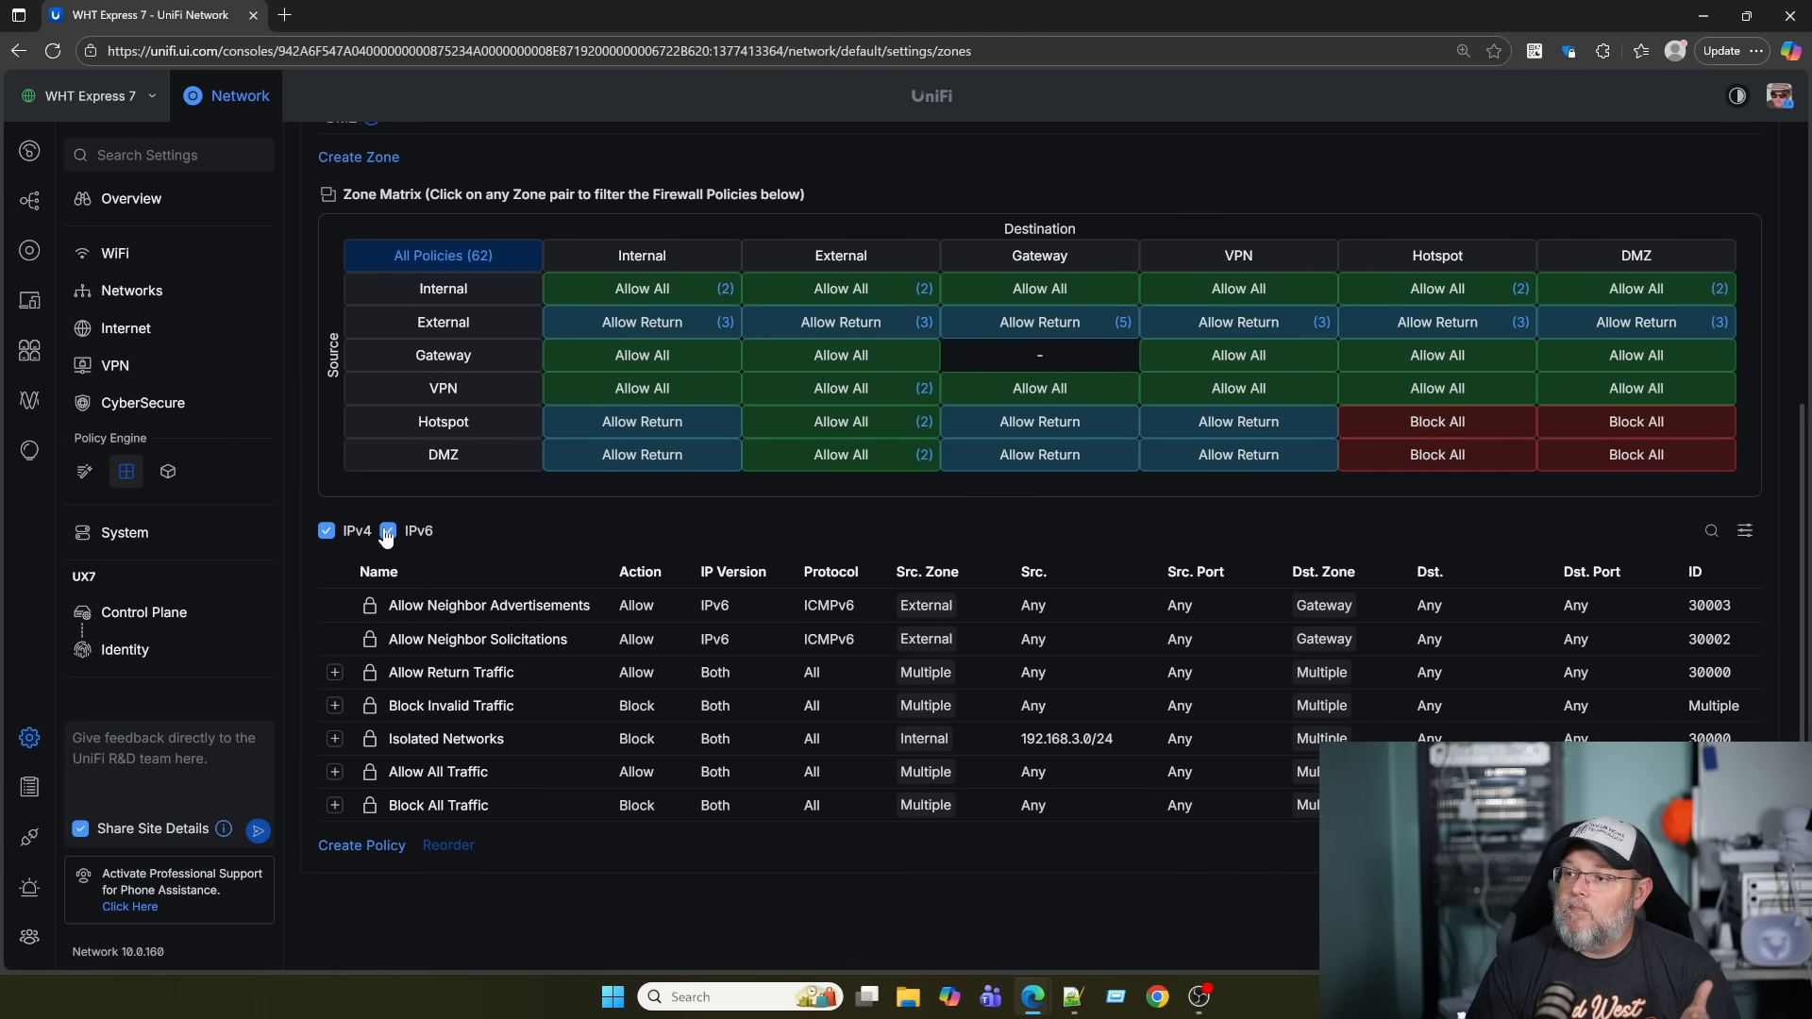
{"action": "left_click", "coordinate": [387, 531]}
{"action": "scroll", "coordinate": [489, 607], "scroll_direction": "down", "scroll_amount": 2}
{"action": "left_click", "coordinate": [334, 483]}
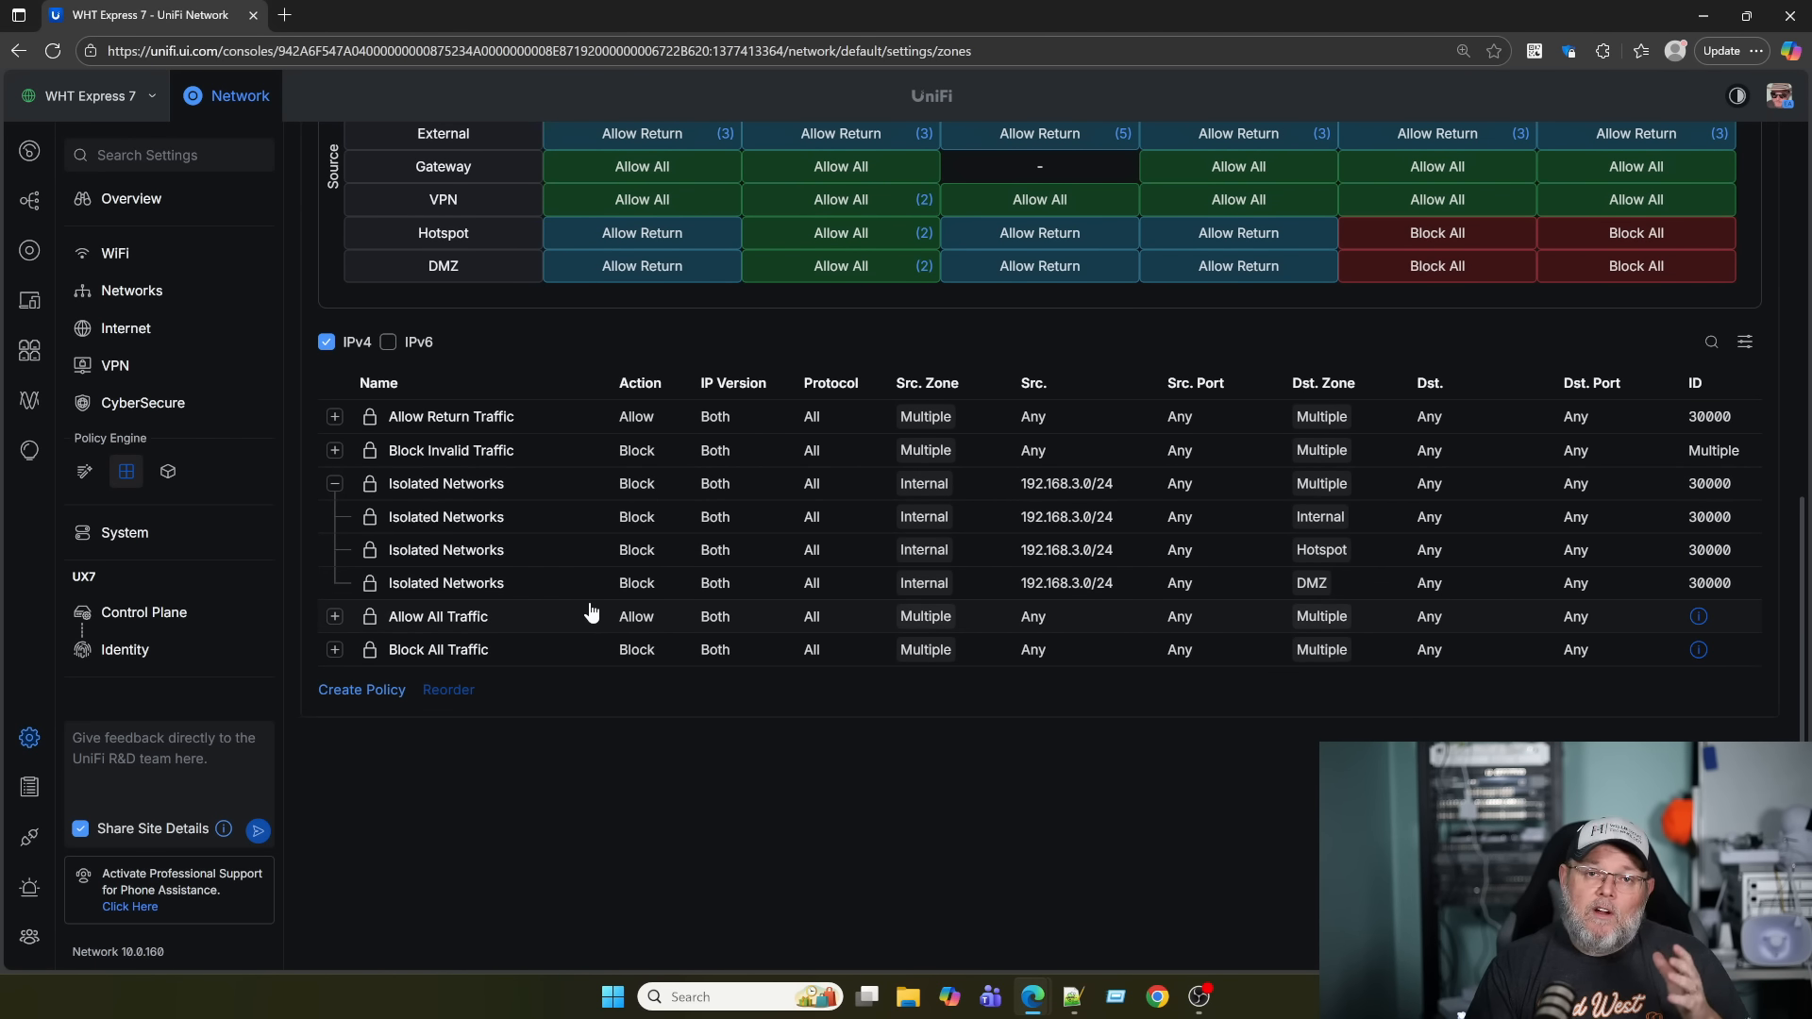
{"action": "scroll", "coordinate": [590, 618], "scroll_direction": "up", "scroll_amount": 3}
{"action": "scroll", "coordinate": [591, 625], "scroll_direction": "up", "scroll_amount": 3}
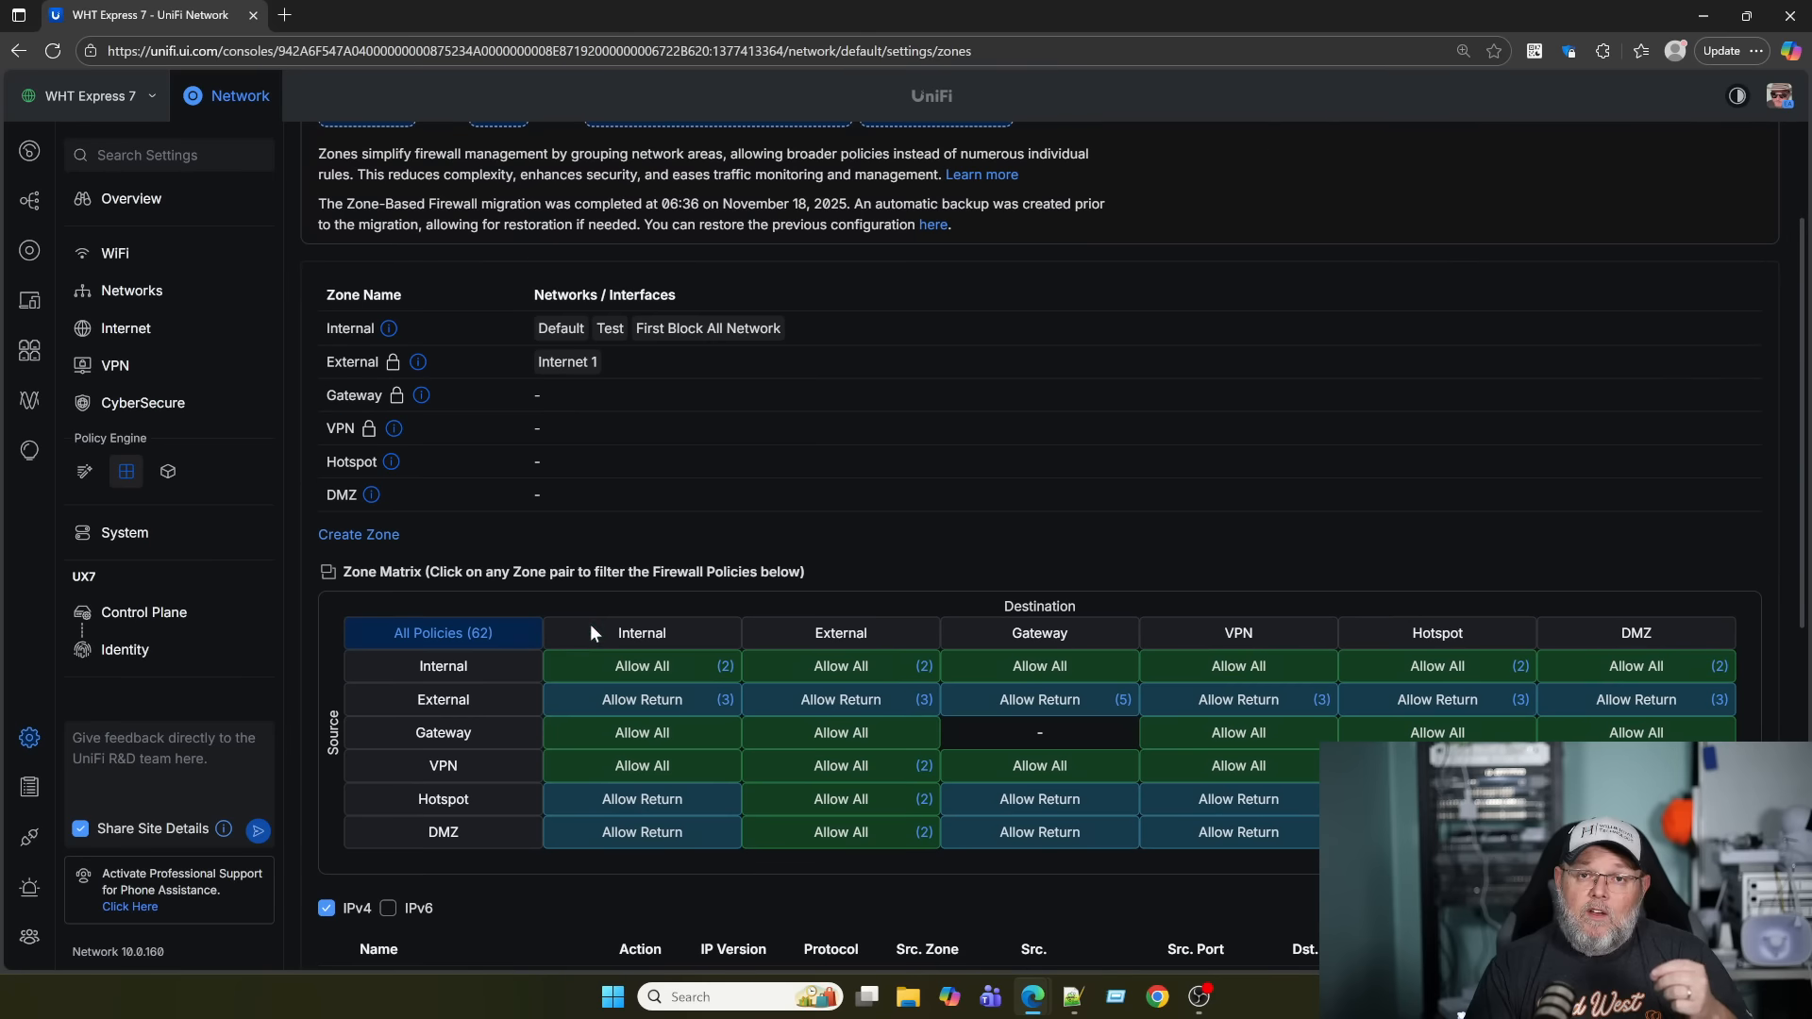
{"action": "scroll", "coordinate": [588, 594], "scroll_direction": "up", "scroll_amount": 2}
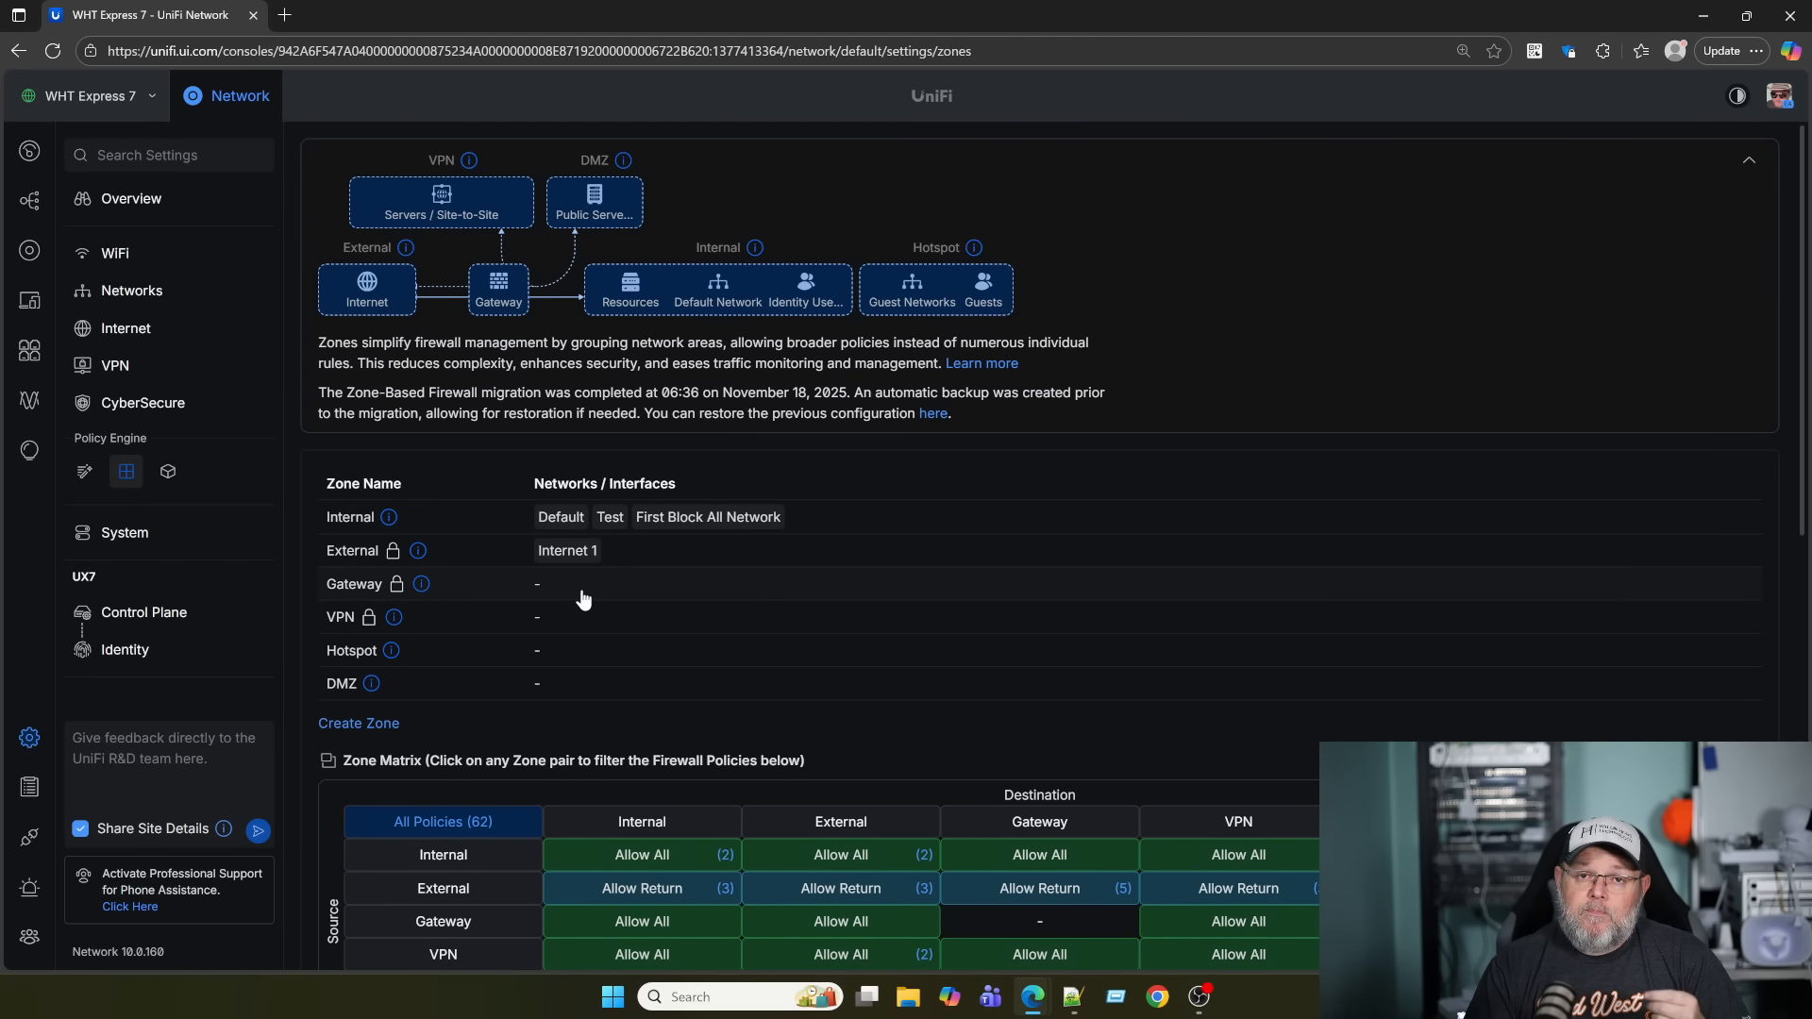
Open Port 1 in the WHT E8 PoE switch's Port Manager and list its available native networks.
{"action": "left_click", "coordinate": [31, 257]}
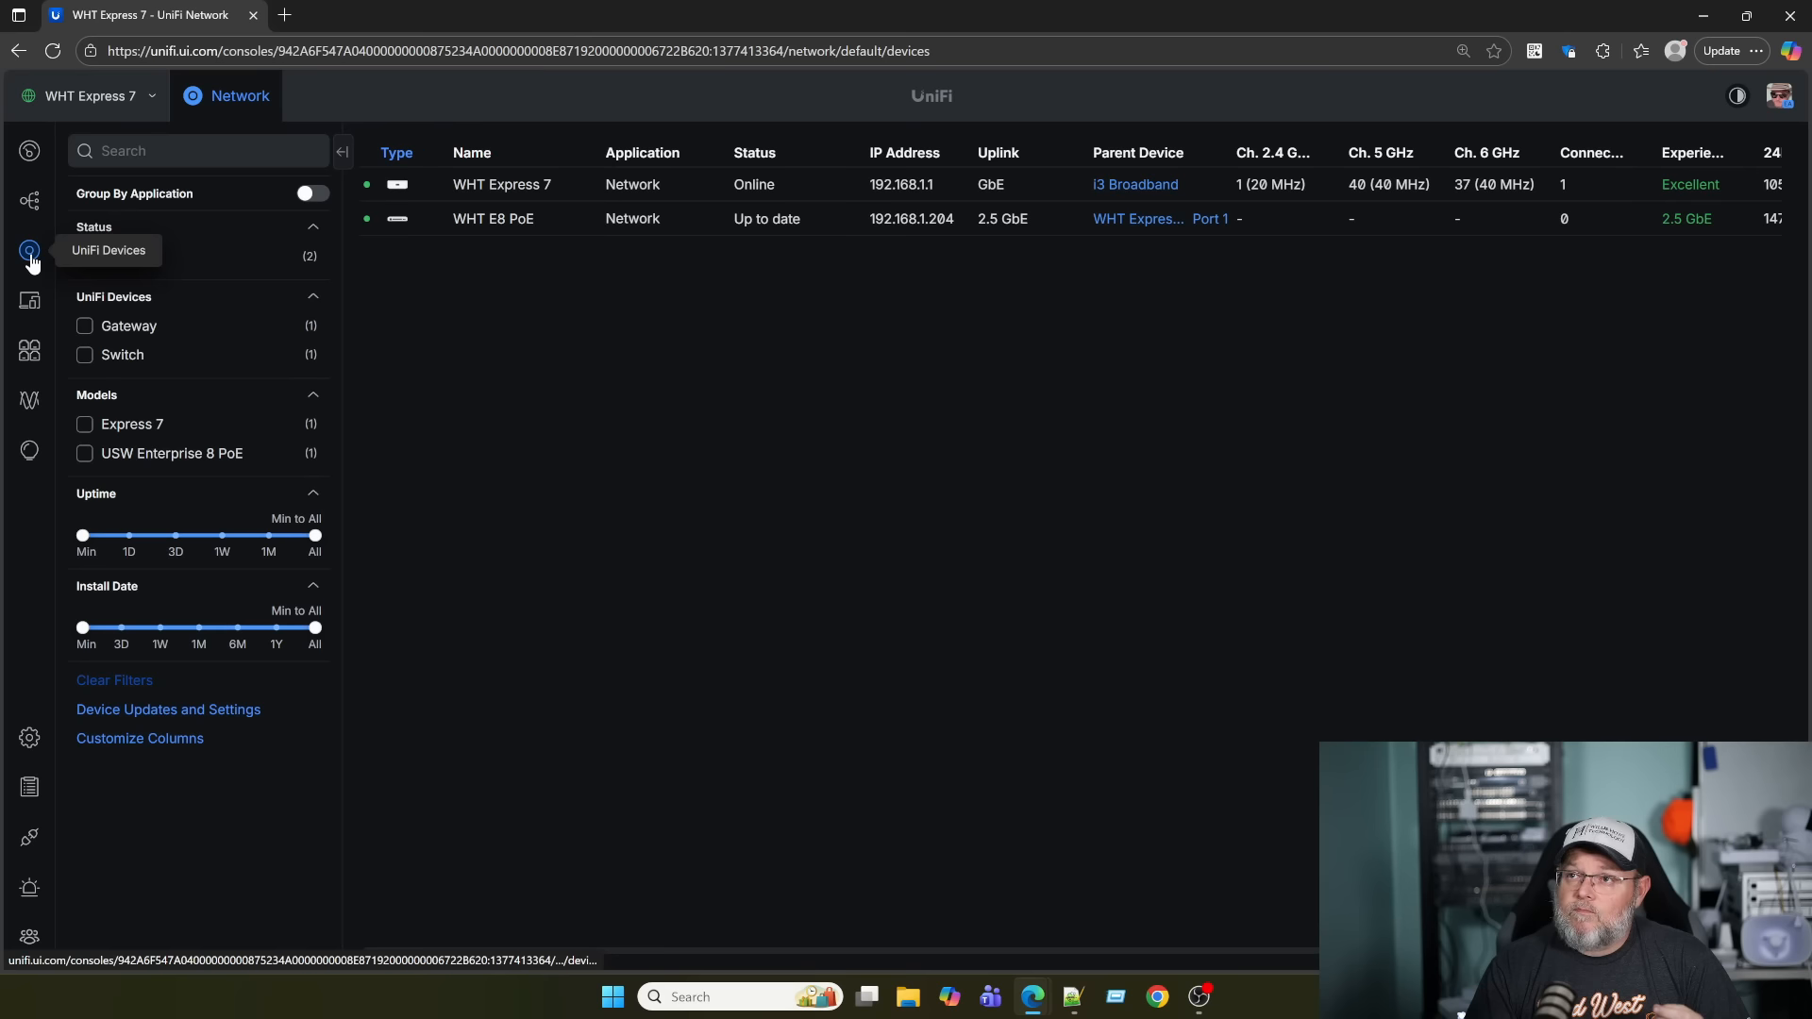
{"action": "left_click", "coordinate": [518, 220]}
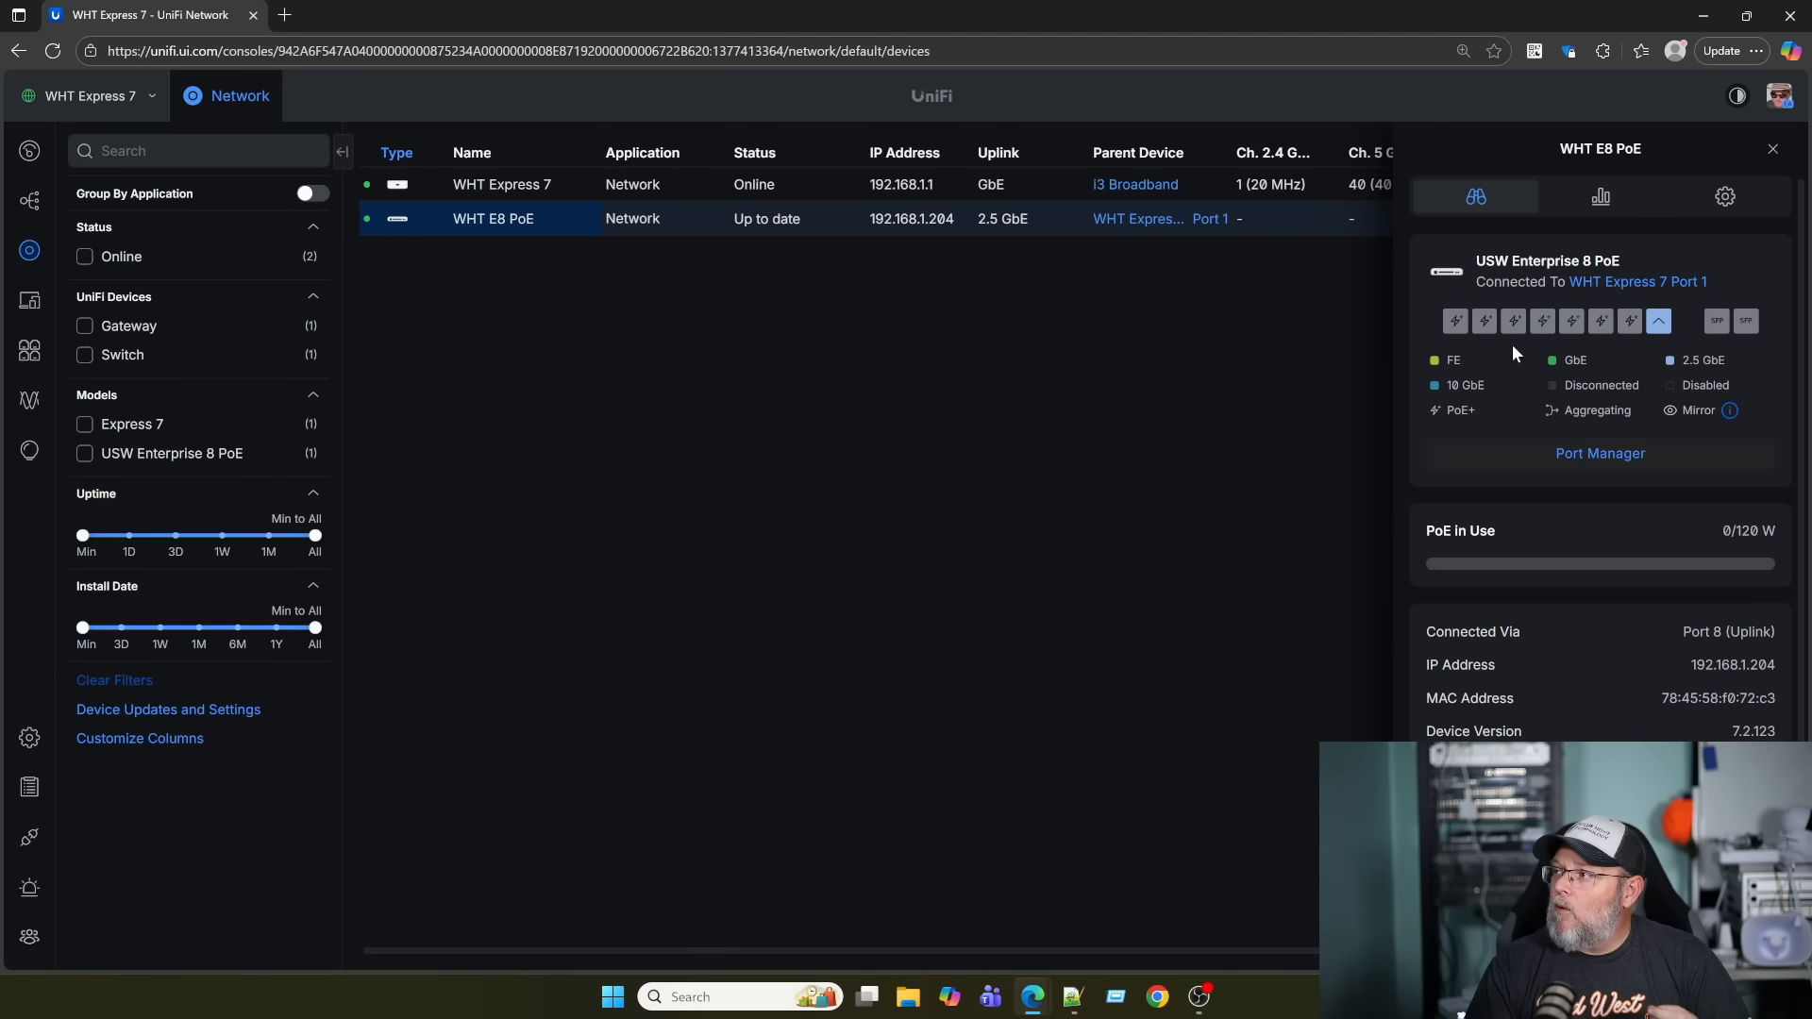
{"action": "left_click", "coordinate": [1601, 454]}
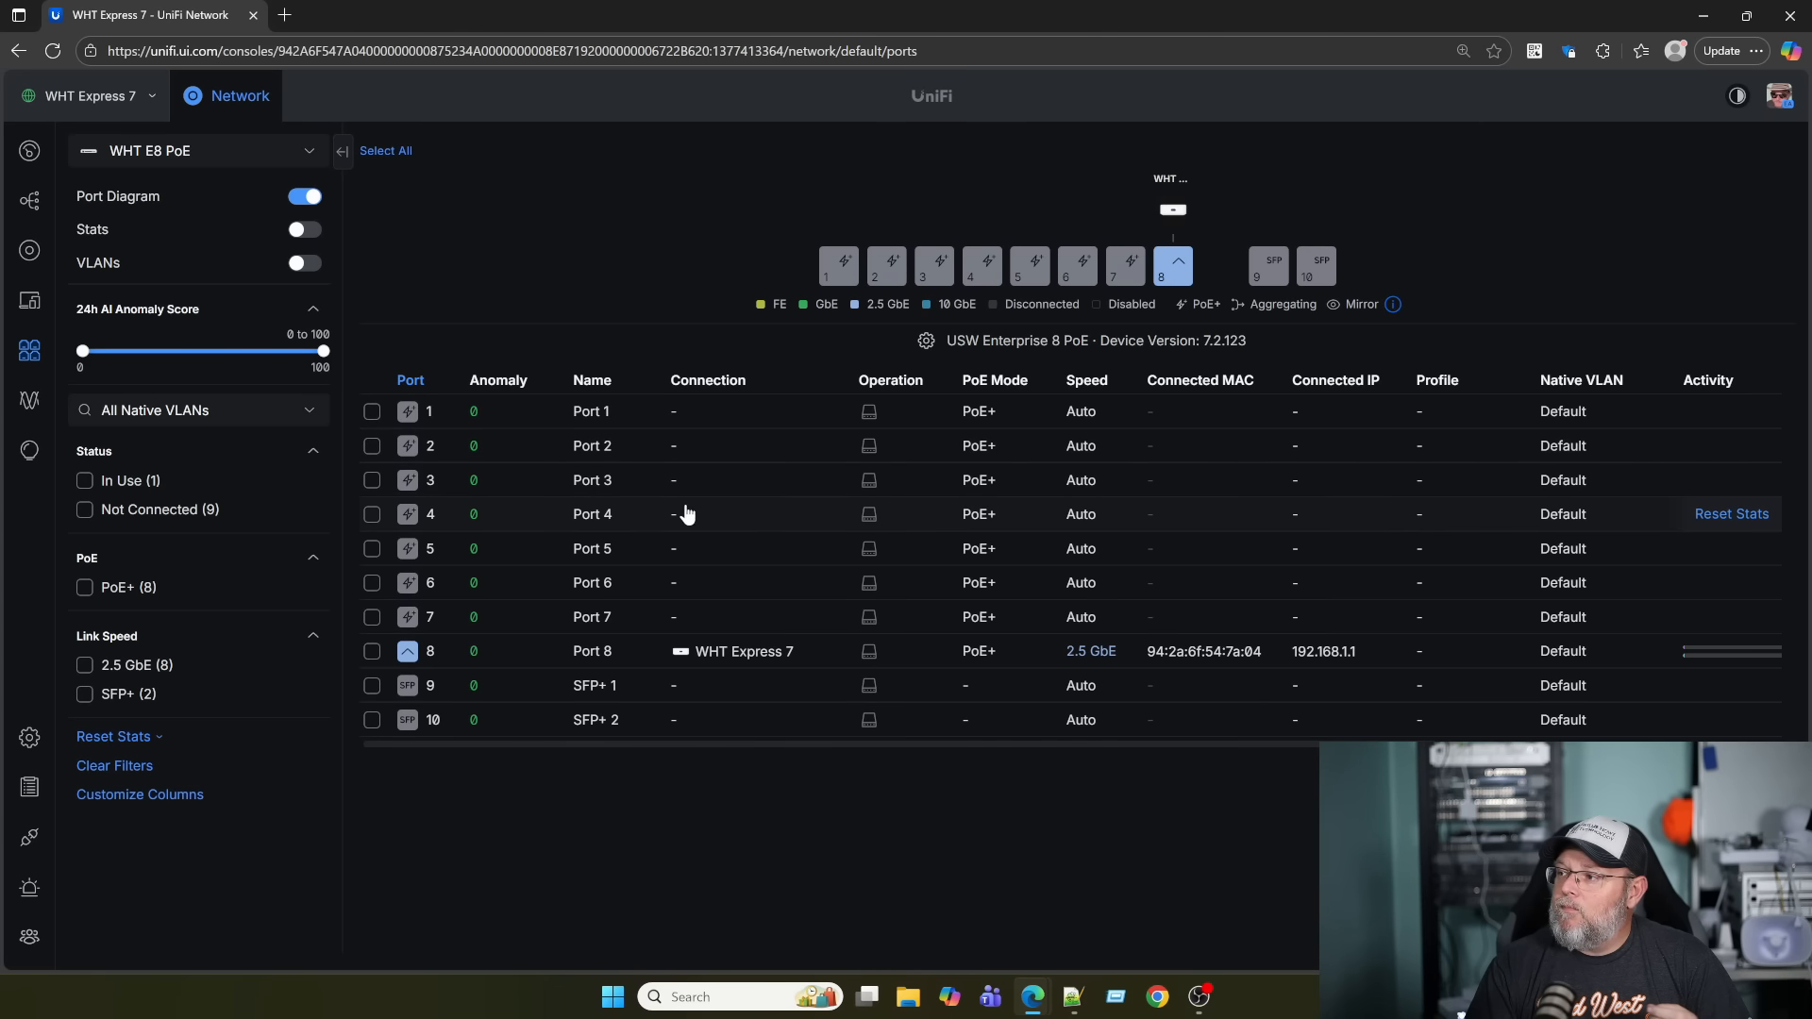
{"action": "left_click", "coordinate": [543, 416]}
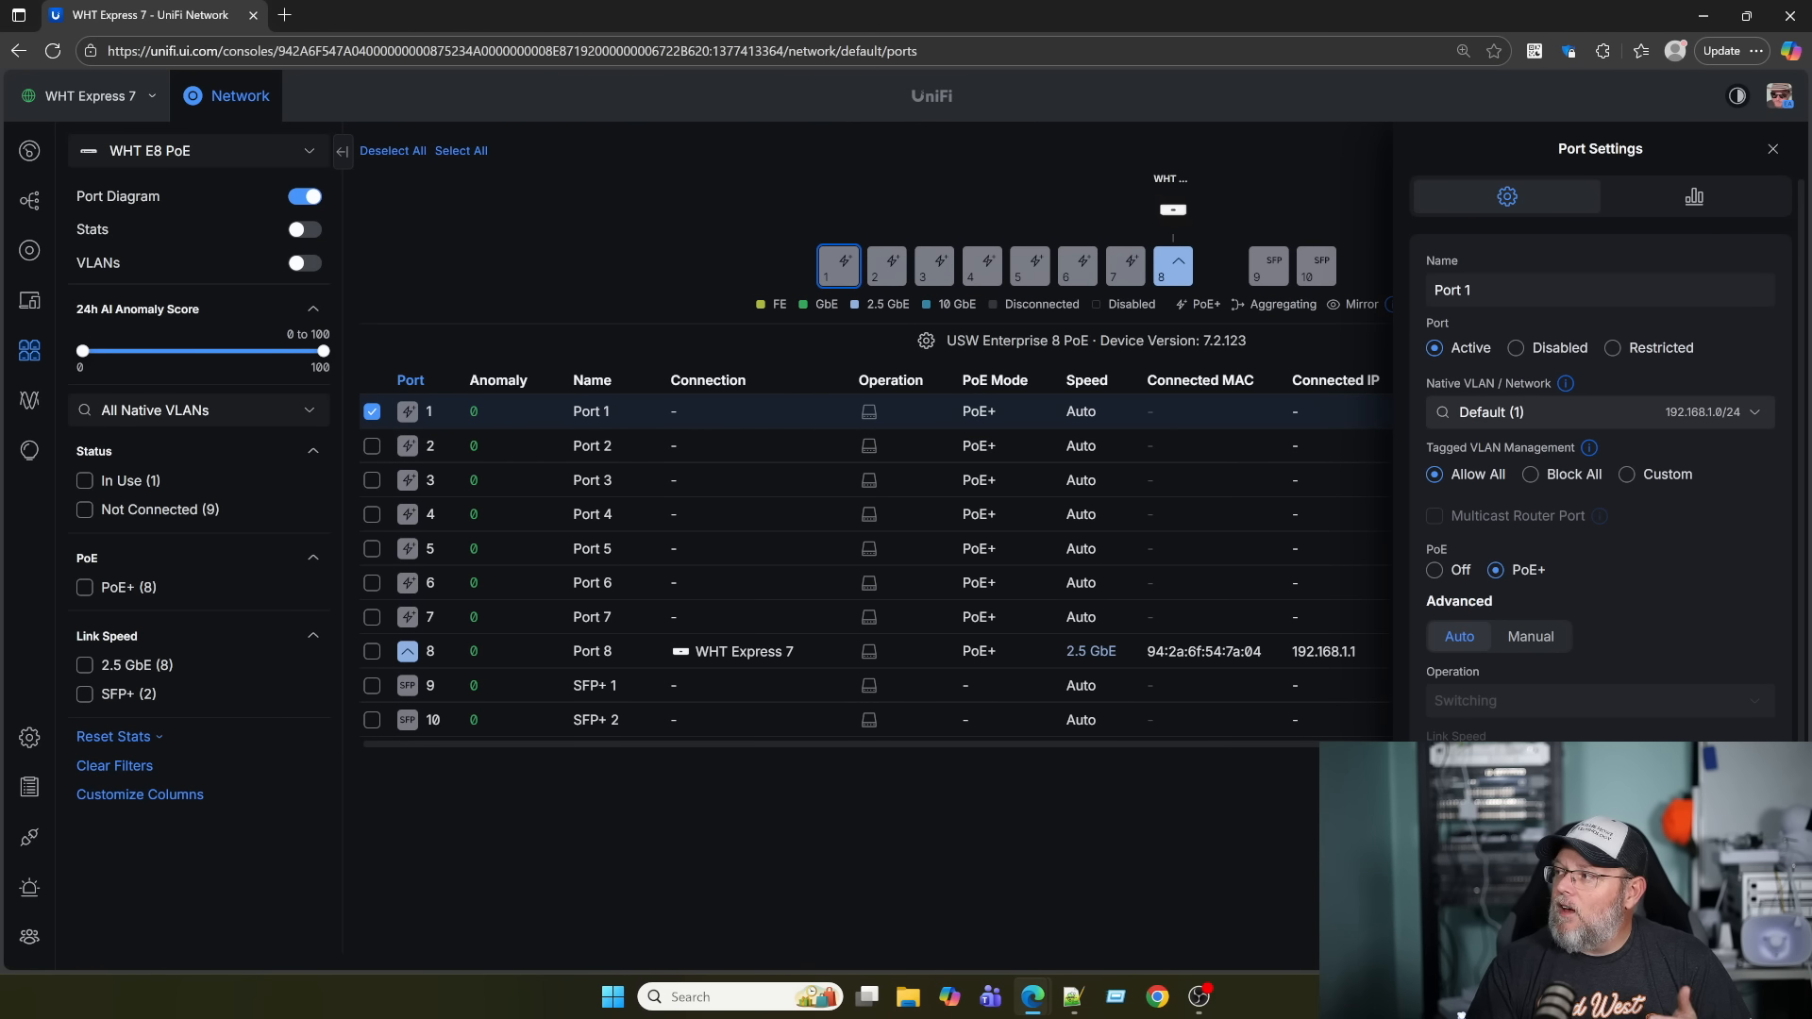
{"action": "left_click", "coordinate": [1599, 412]}
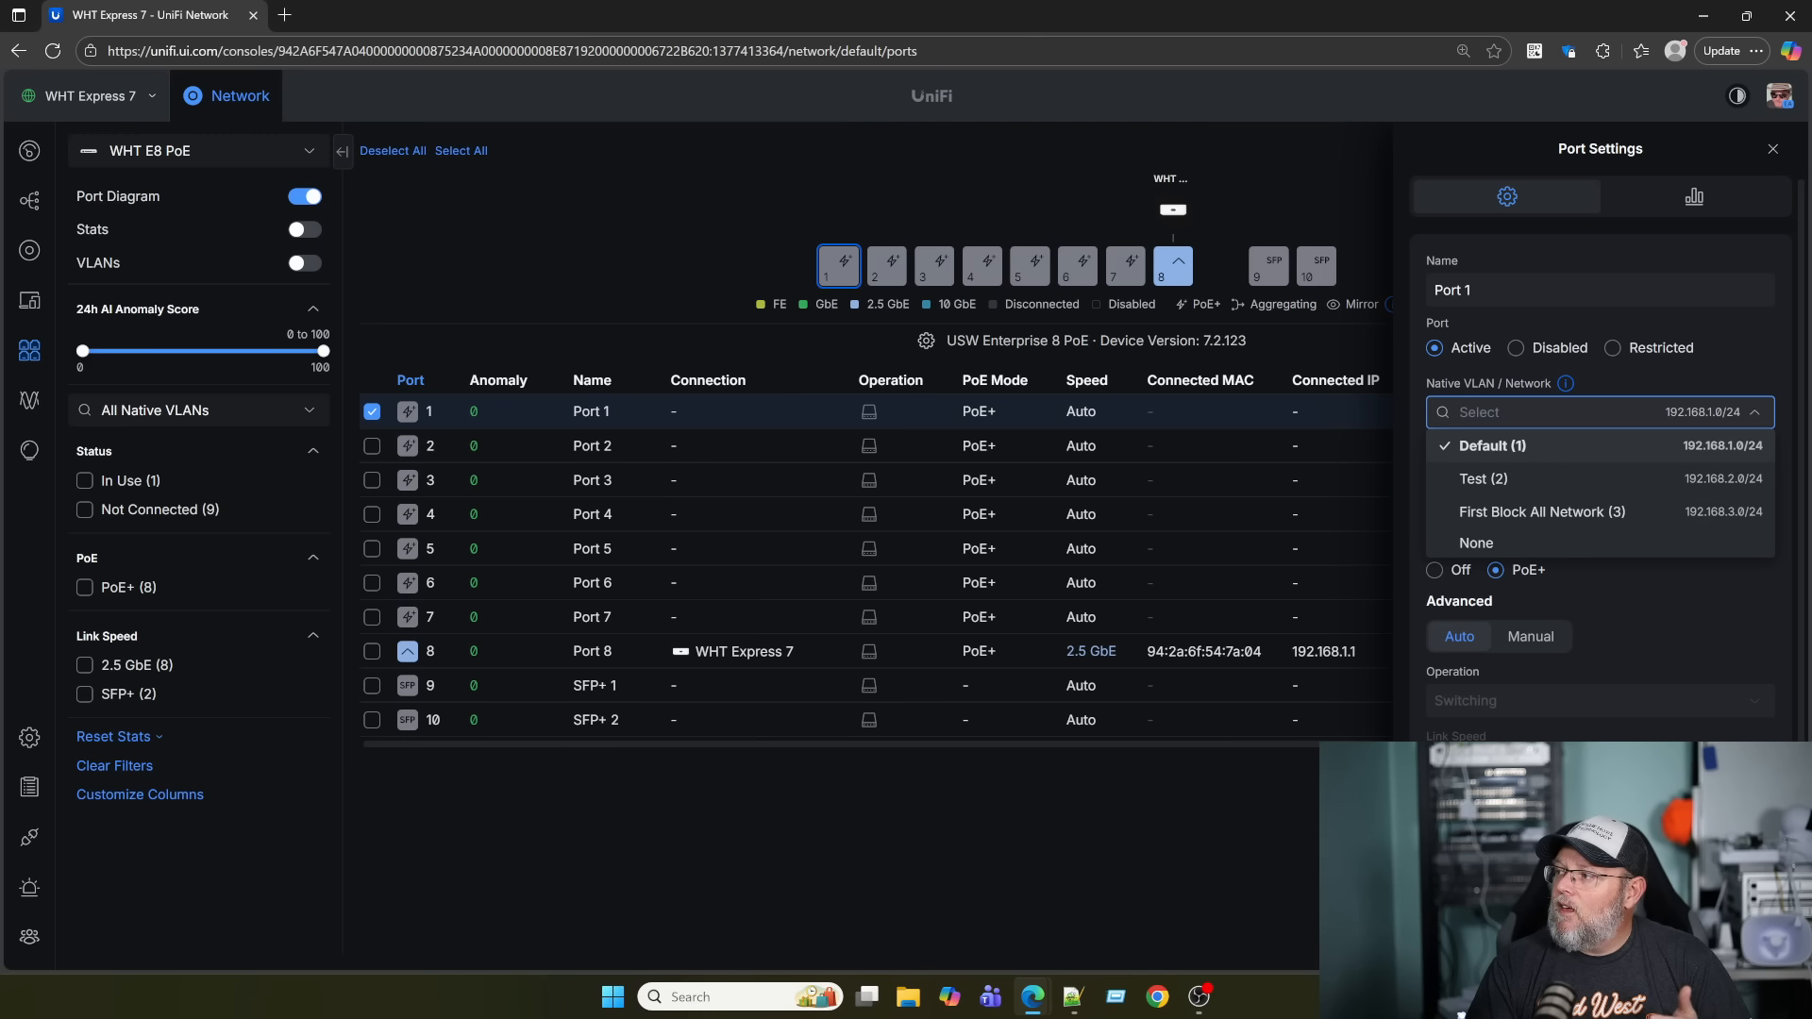
Set Port 1's advanced options to Manual, enable Ethernet Port Profile, and begin a new profile.
{"action": "left_click", "coordinate": [1560, 512]}
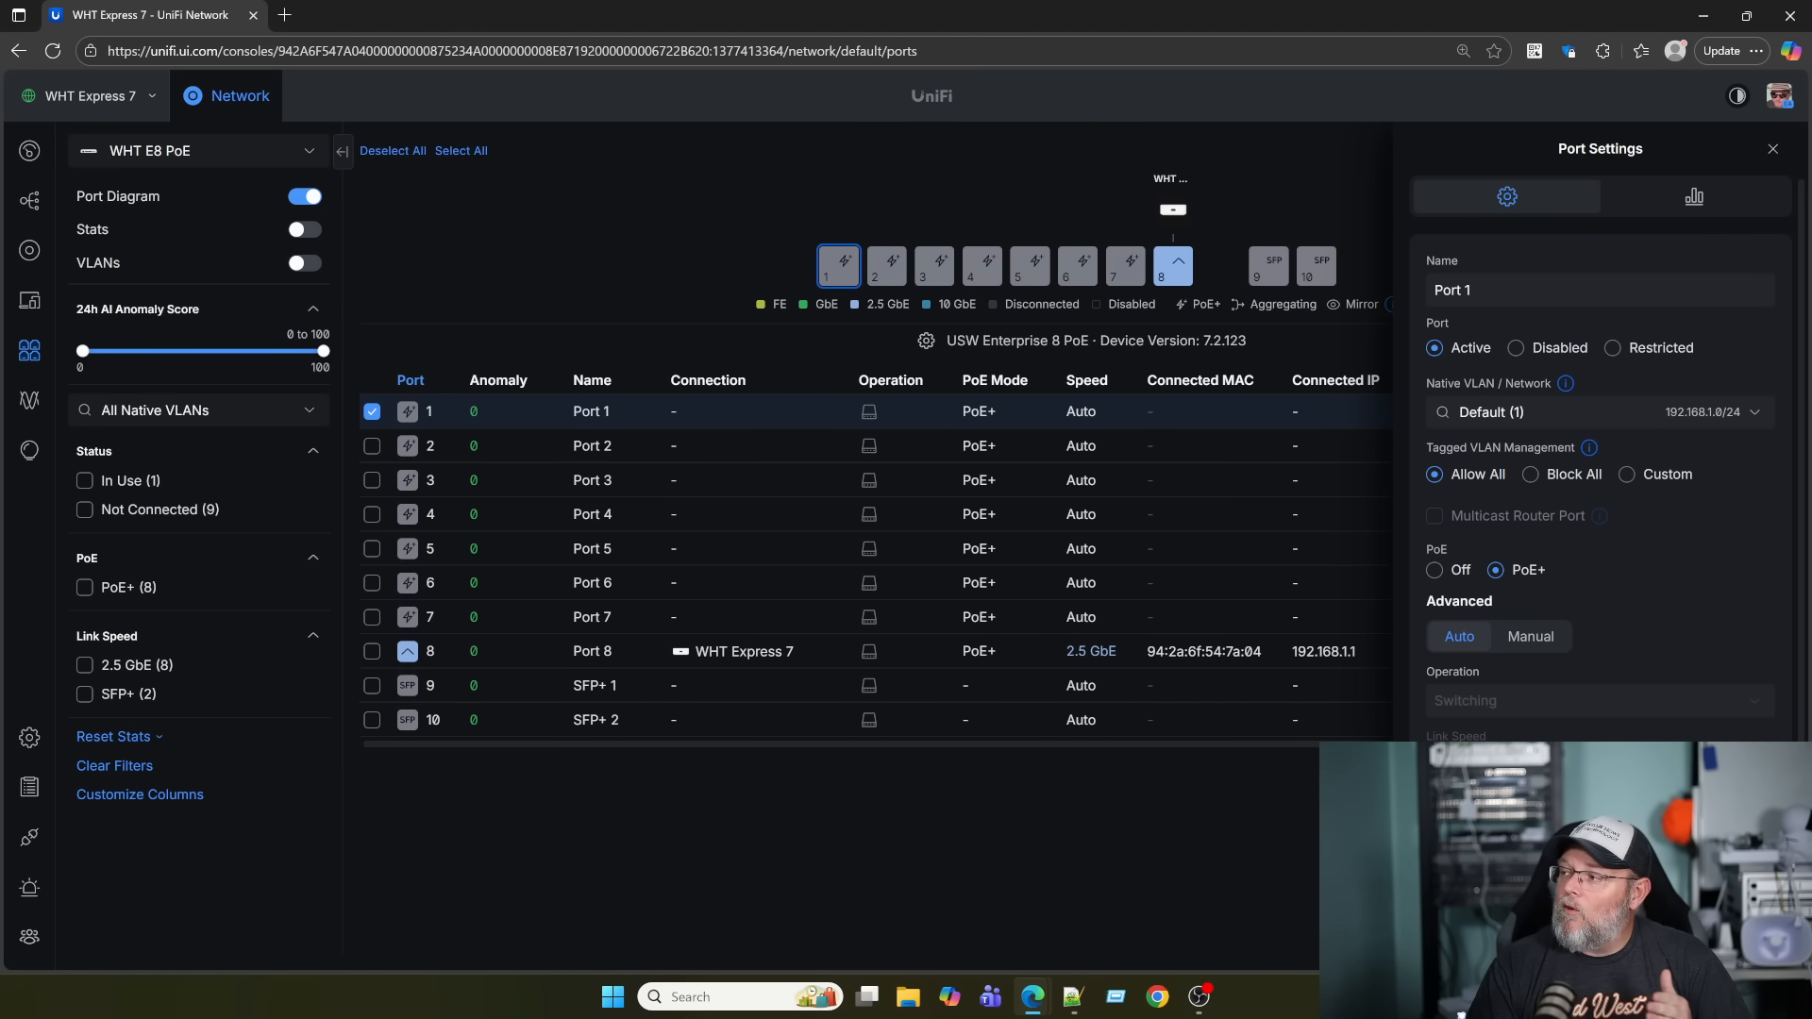
{"action": "scroll", "coordinate": [1601, 519], "scroll_direction": "down", "scroll_amount": 3}
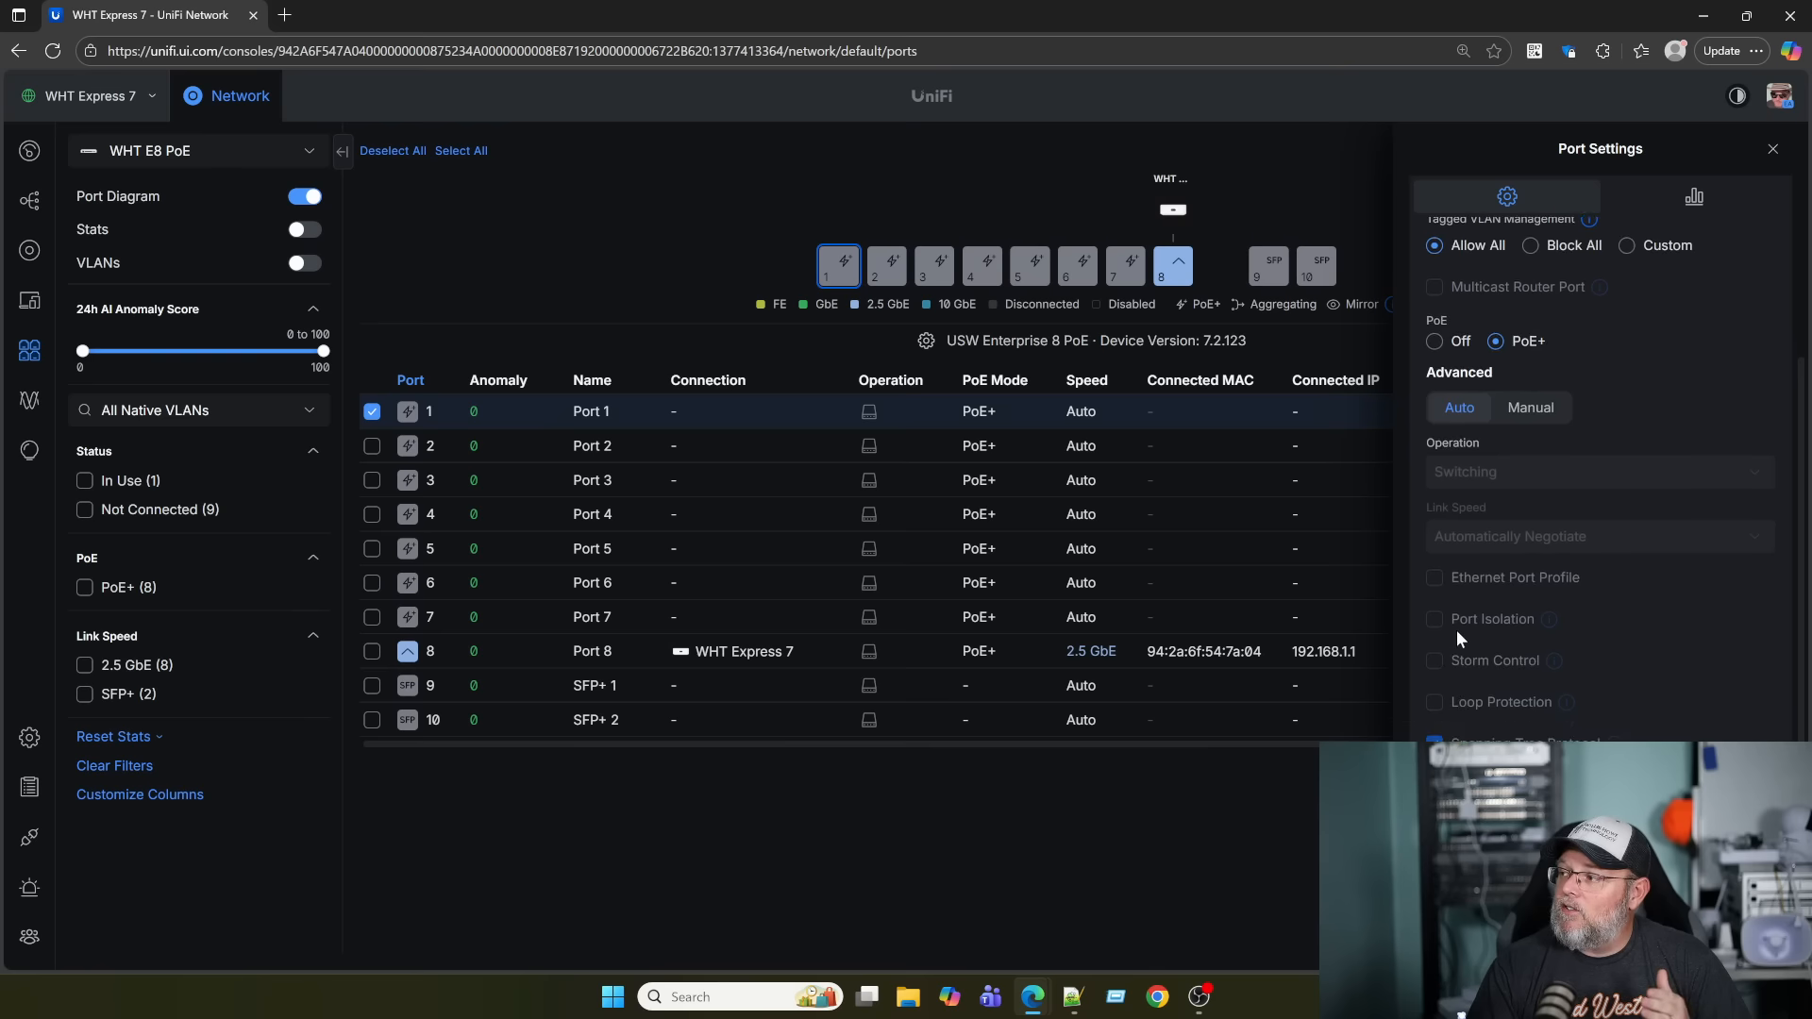
{"action": "left_click", "coordinate": [1524, 407]}
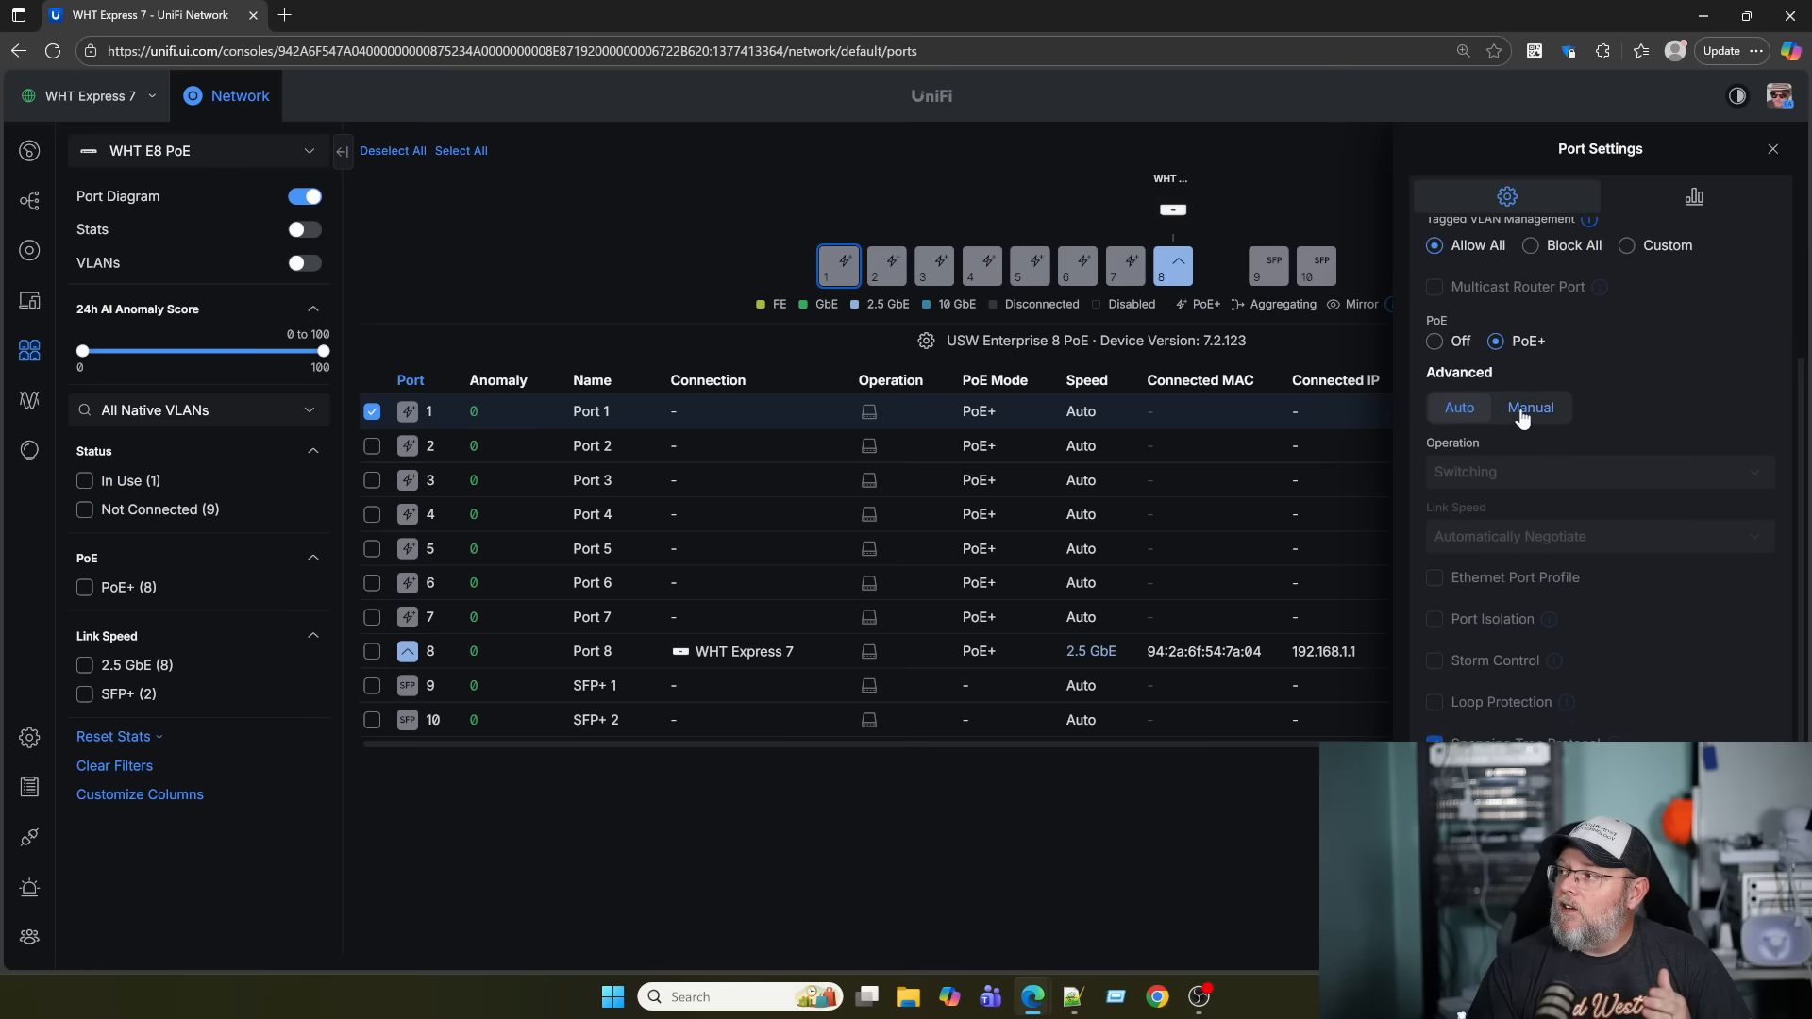
{"action": "scroll", "coordinate": [1514, 727], "scroll_direction": "down", "scroll_amount": 1}
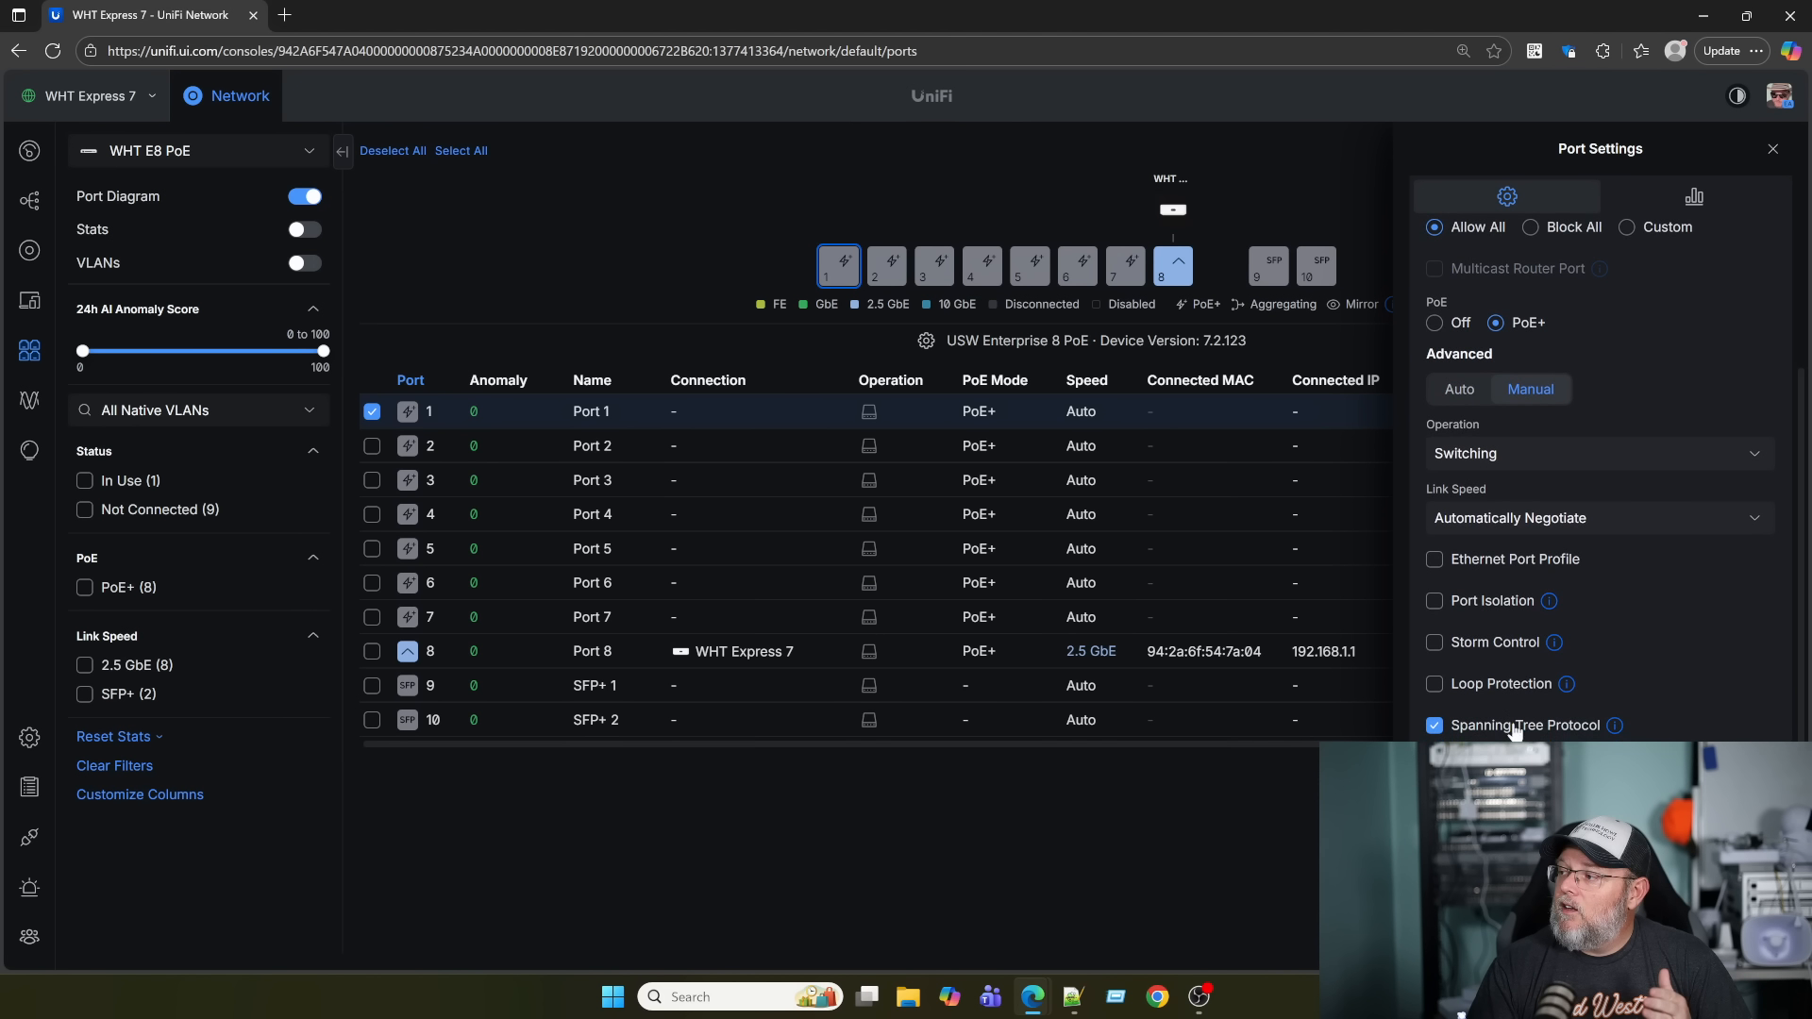
{"action": "left_click", "coordinate": [1514, 564]}
{"action": "left_click", "coordinate": [1604, 561]}
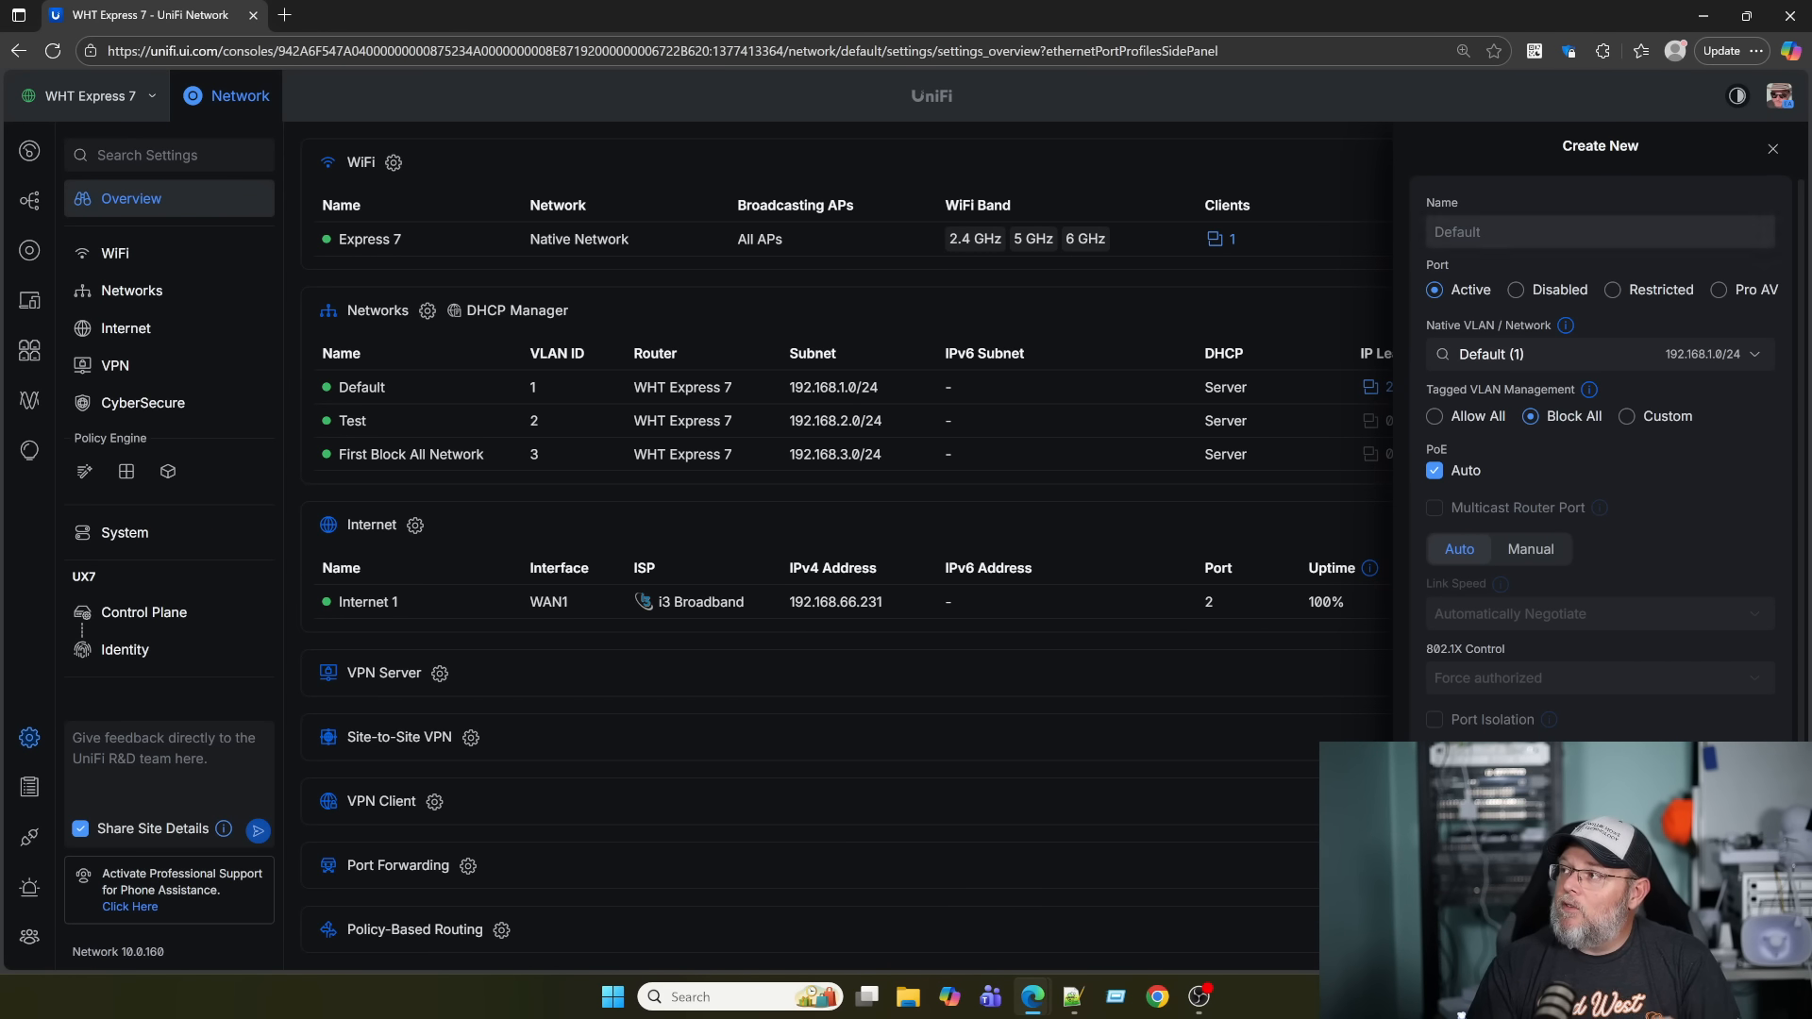
{"action": "left_click", "coordinate": [1474, 236]}
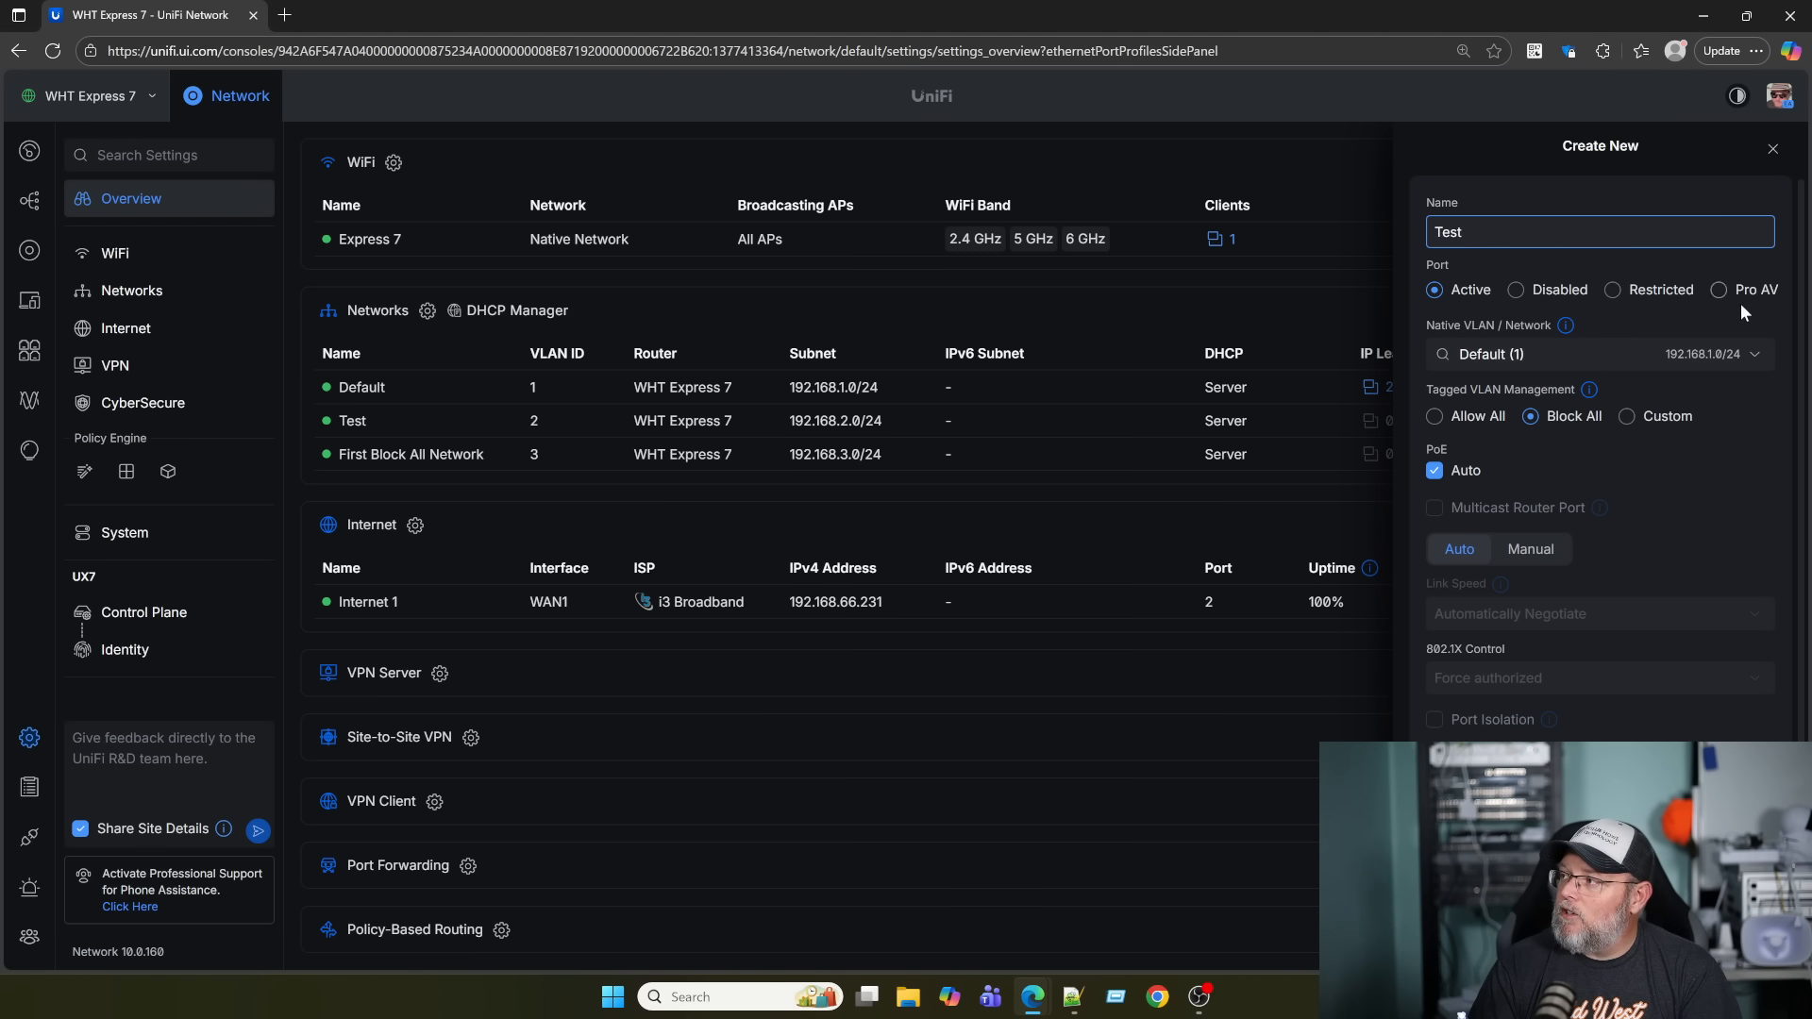
Keep Default (1) as the Test profile's native network with tagged VLANs Block All, then close it.
{"action": "scroll", "coordinate": [1706, 410], "scroll_direction": "down", "scroll_amount": 1}
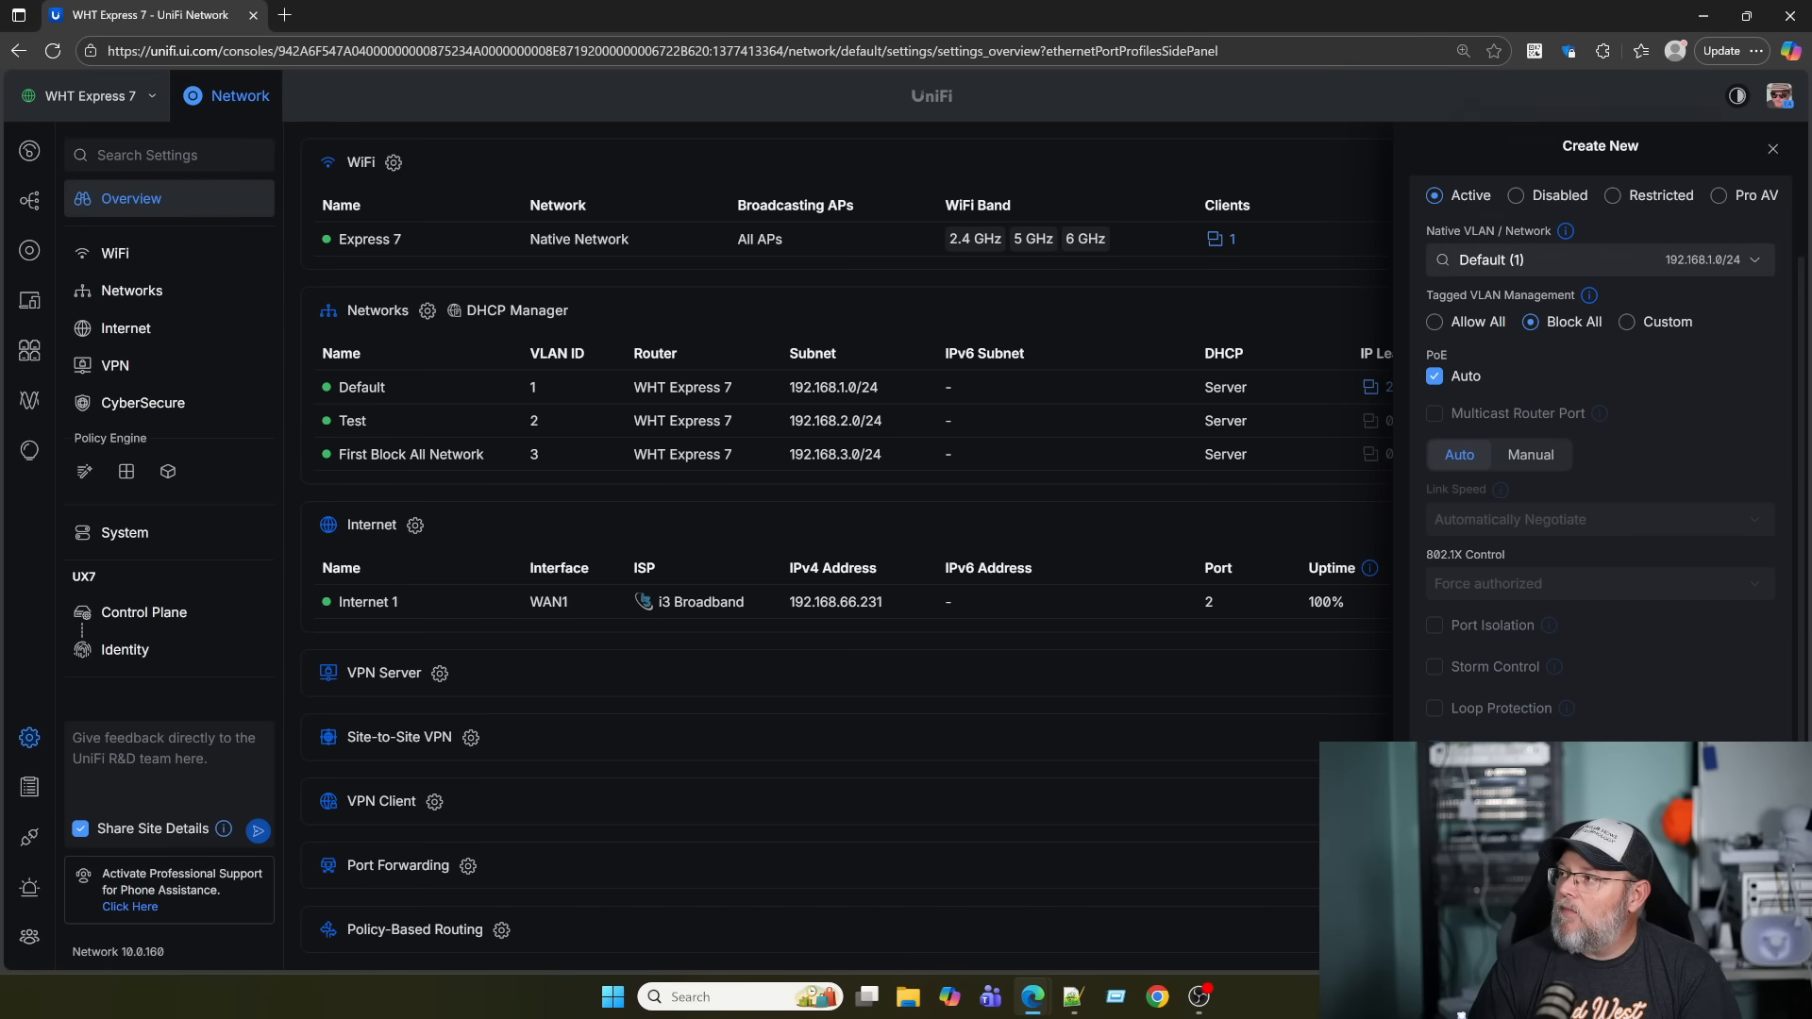
{"action": "left_click", "coordinate": [1675, 262]}
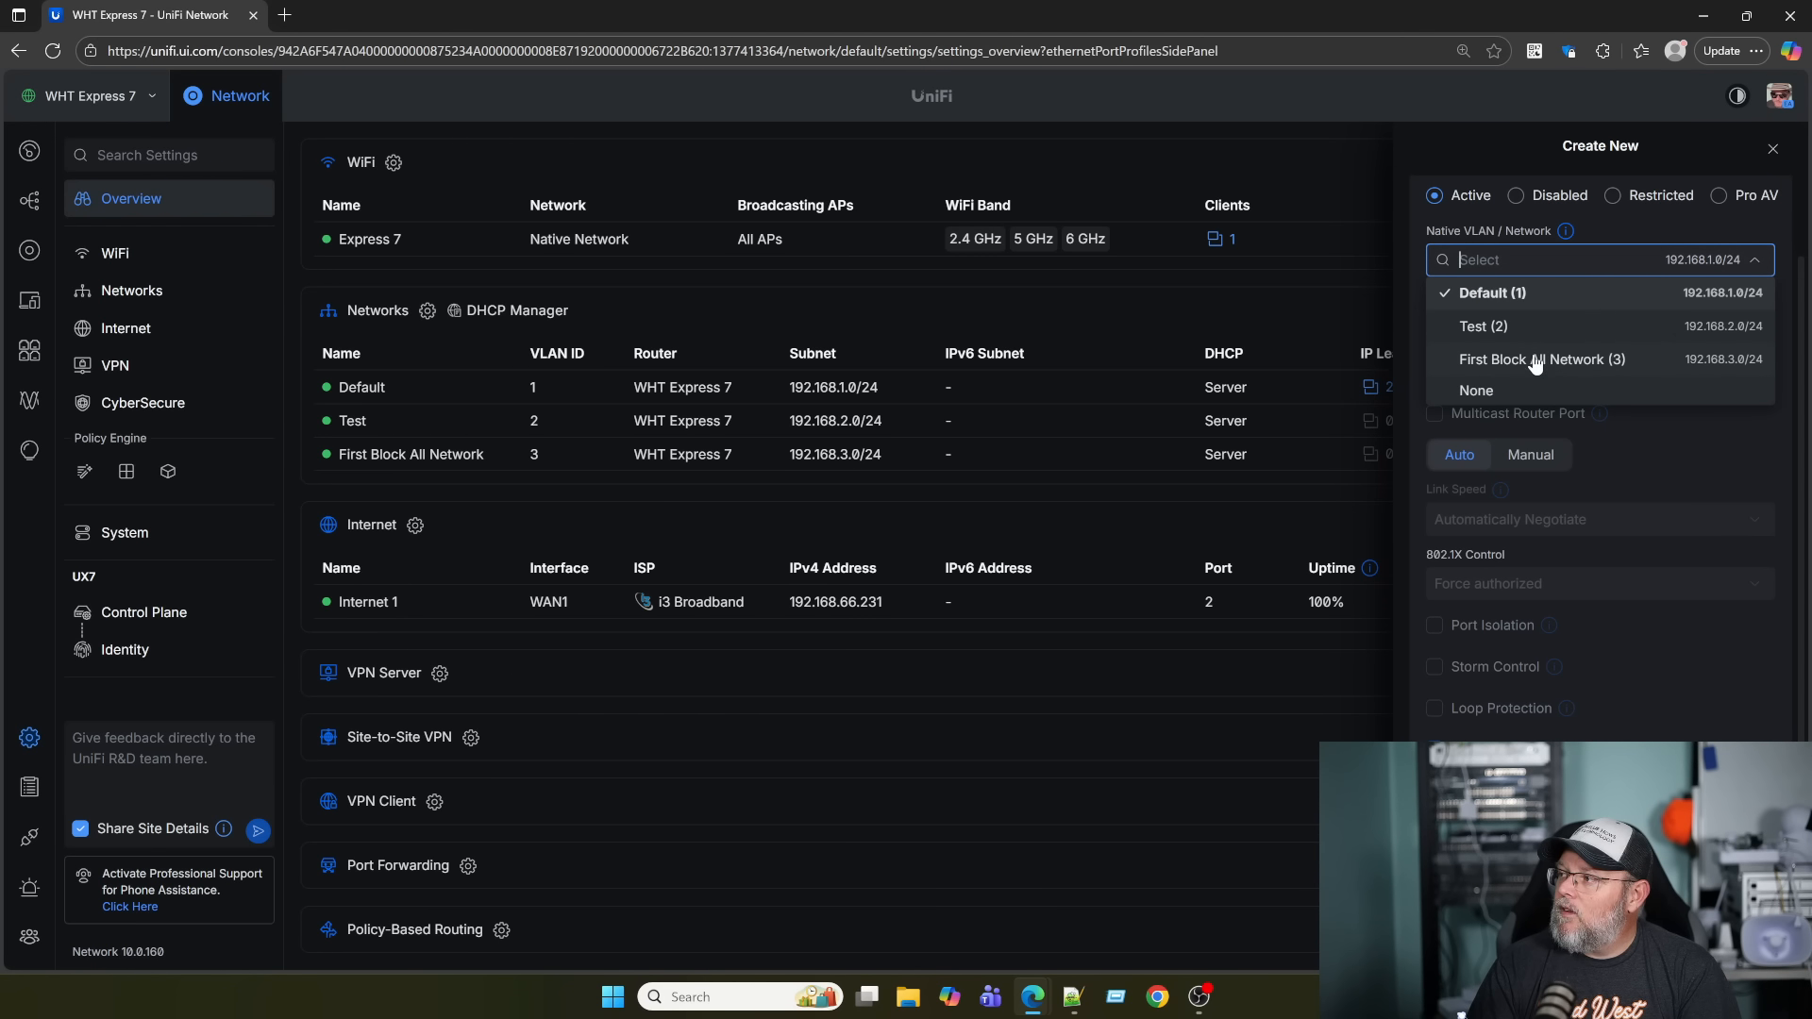
{"action": "left_click", "coordinate": [1550, 293]}
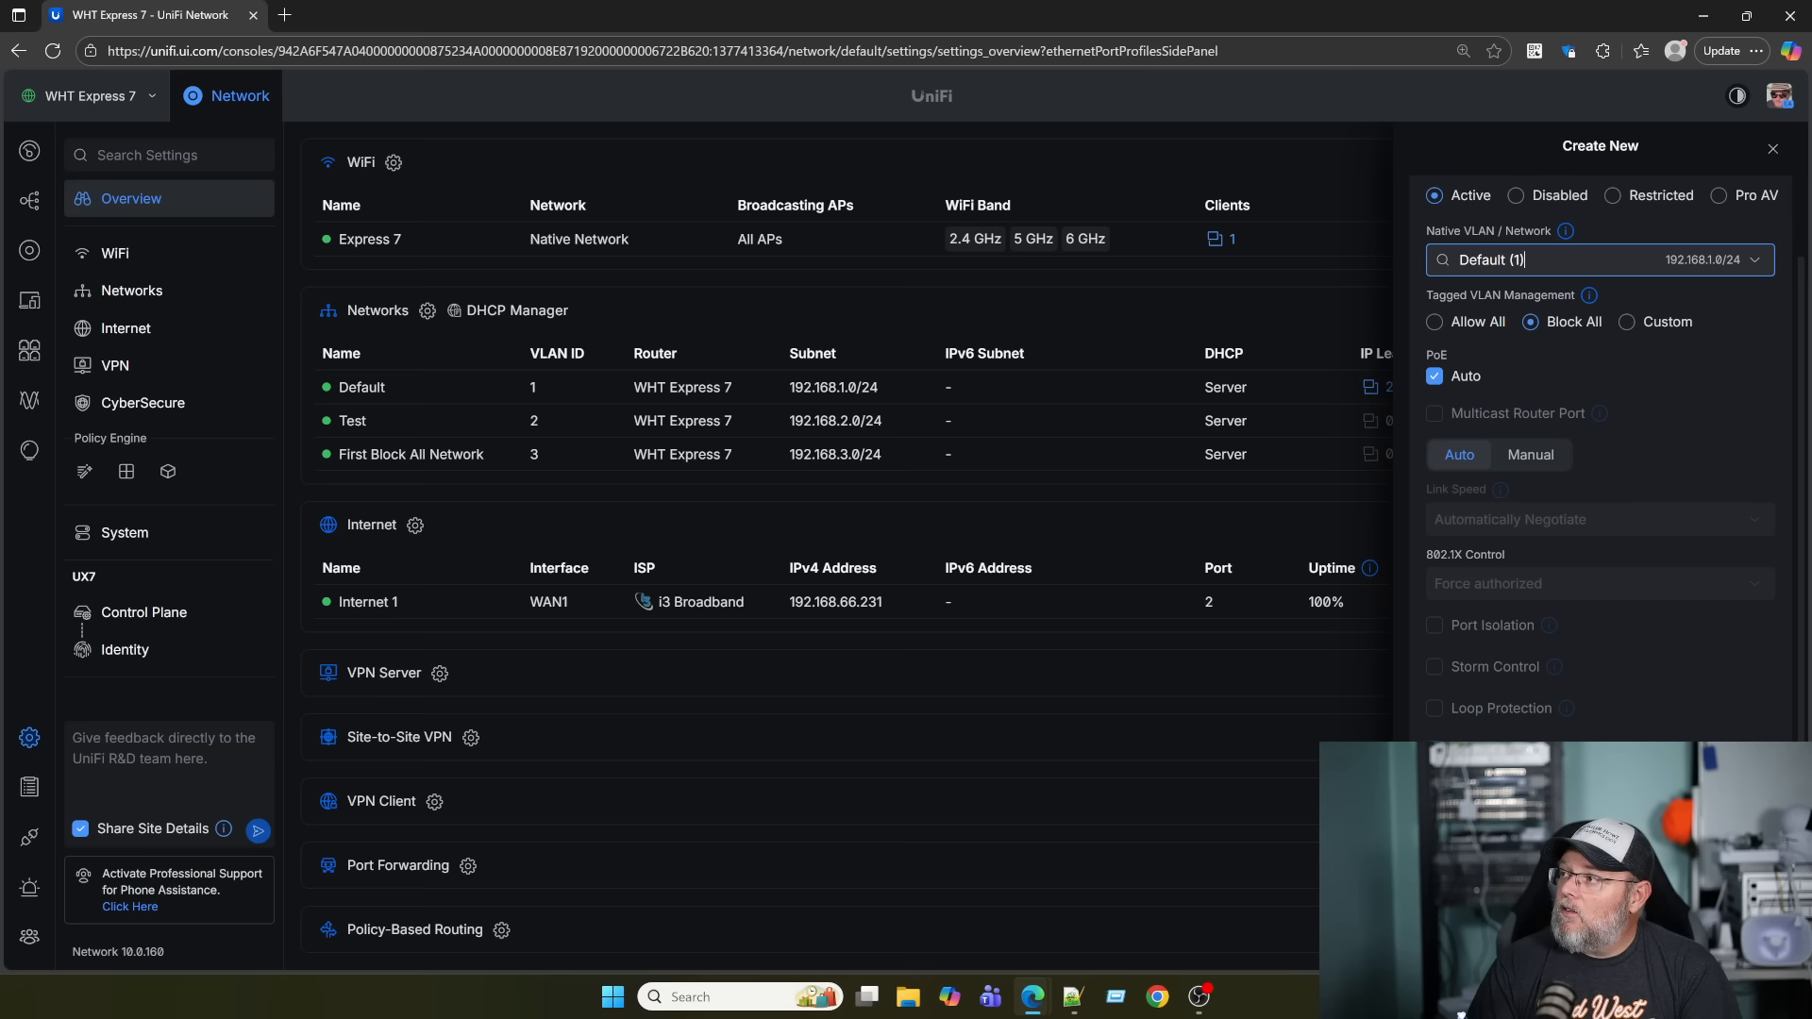
{"action": "scroll", "coordinate": [1540, 358], "scroll_direction": "up", "scroll_amount": 1}
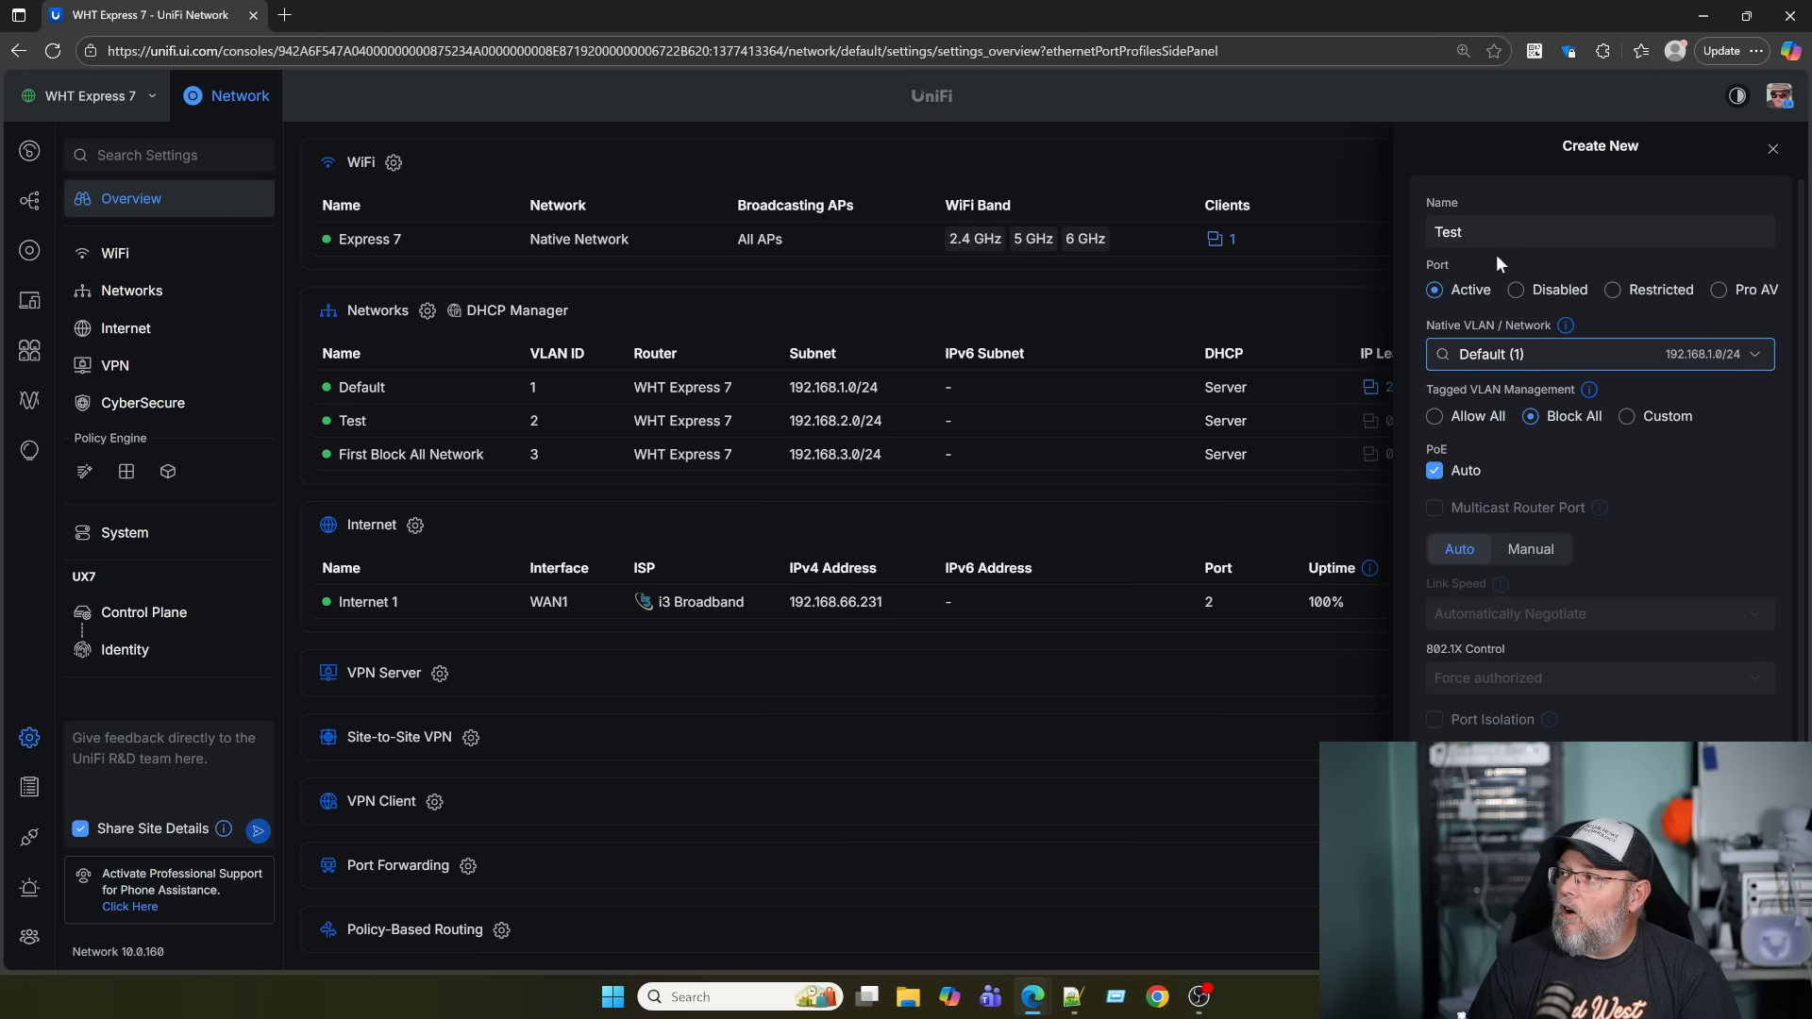
{"action": "scroll", "coordinate": [1578, 457], "scroll_direction": "down", "scroll_amount": 2}
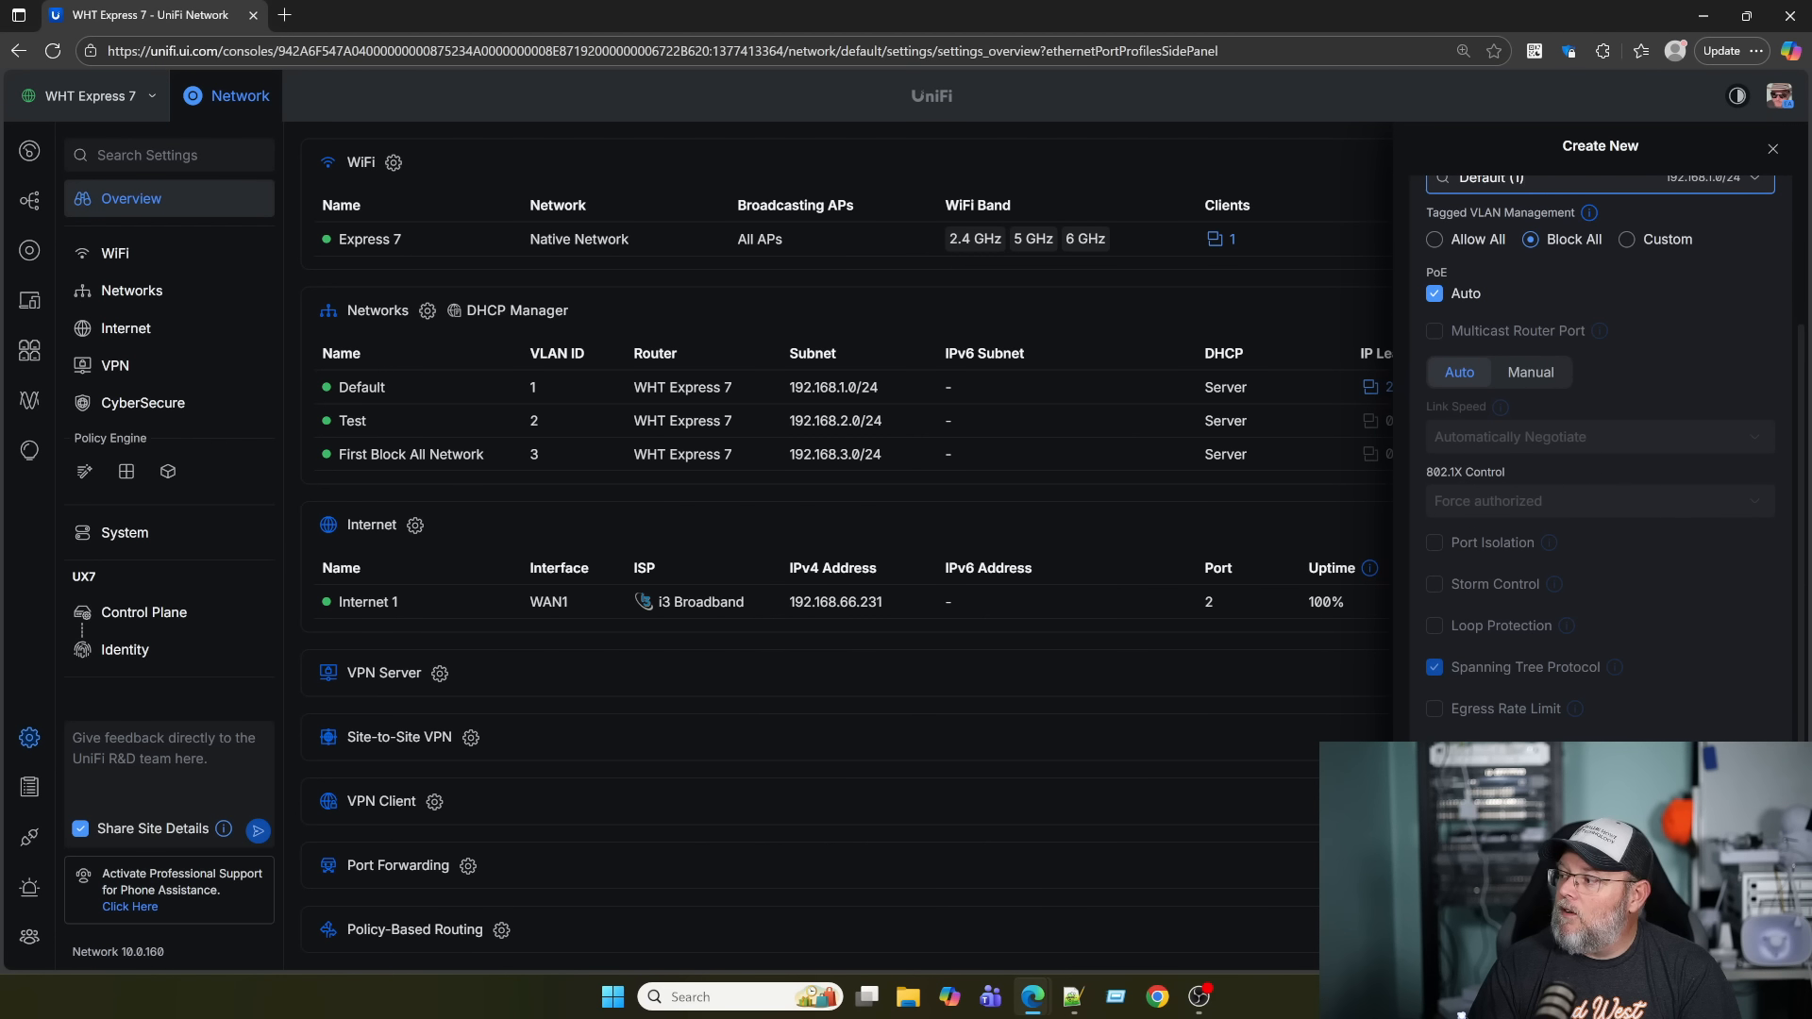
{"action": "scroll", "coordinate": [1602, 668], "scroll_direction": "up", "scroll_amount": 2}
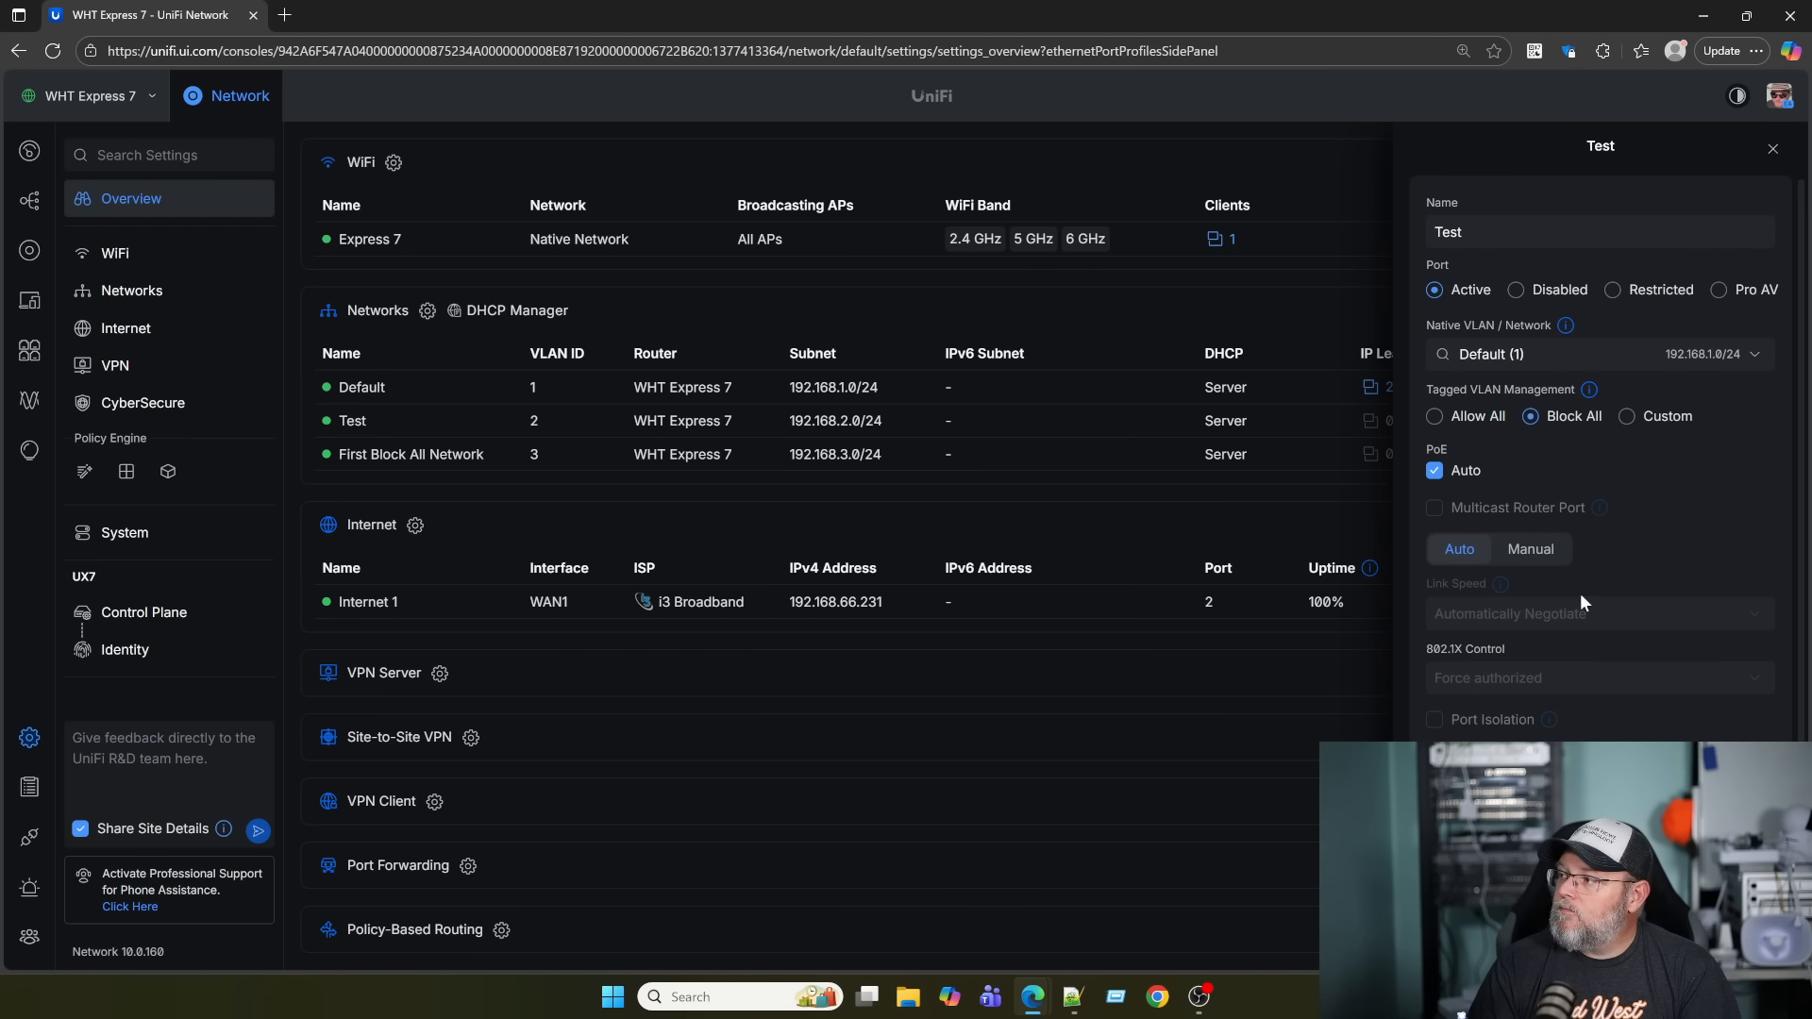
{"action": "scroll", "coordinate": [1589, 624], "scroll_direction": "down", "scroll_amount": 1}
{"action": "scroll", "coordinate": [1590, 625], "scroll_direction": "up", "scroll_amount": 1}
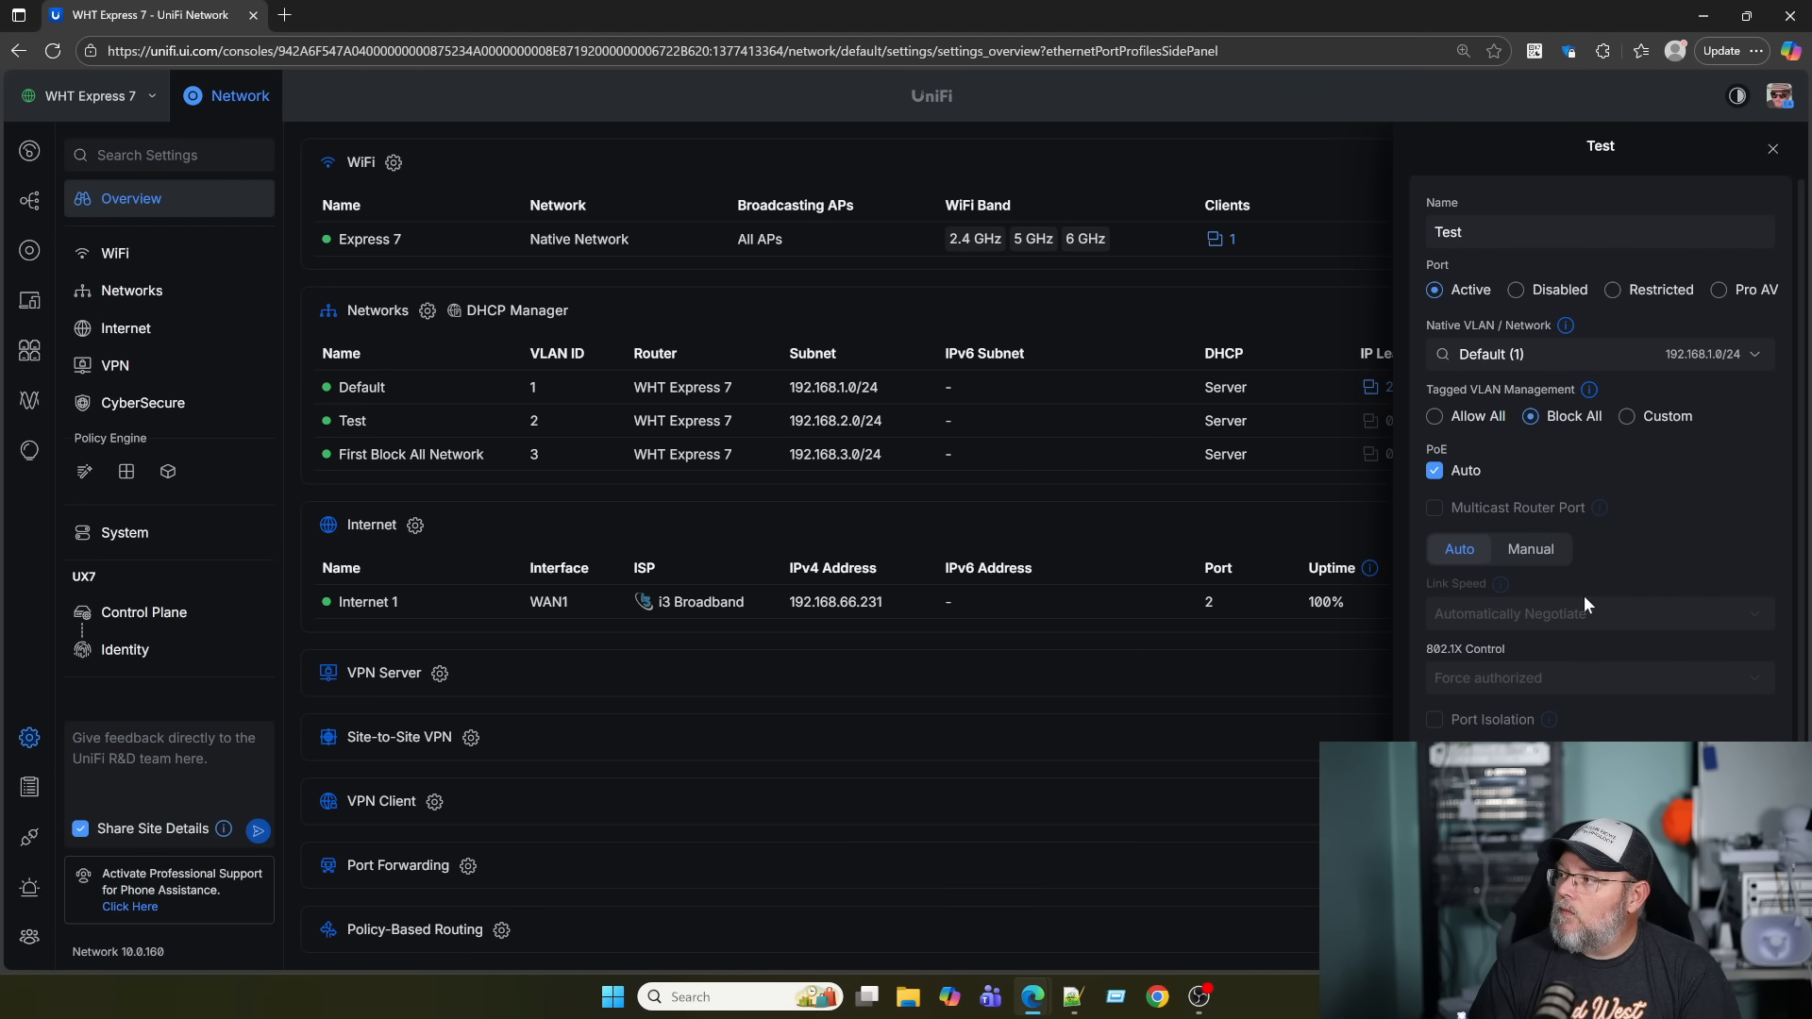
{"action": "scroll", "coordinate": [1547, 583], "scroll_direction": "down", "scroll_amount": 2}
{"action": "scroll", "coordinate": [1546, 587], "scroll_direction": "up", "scroll_amount": 2}
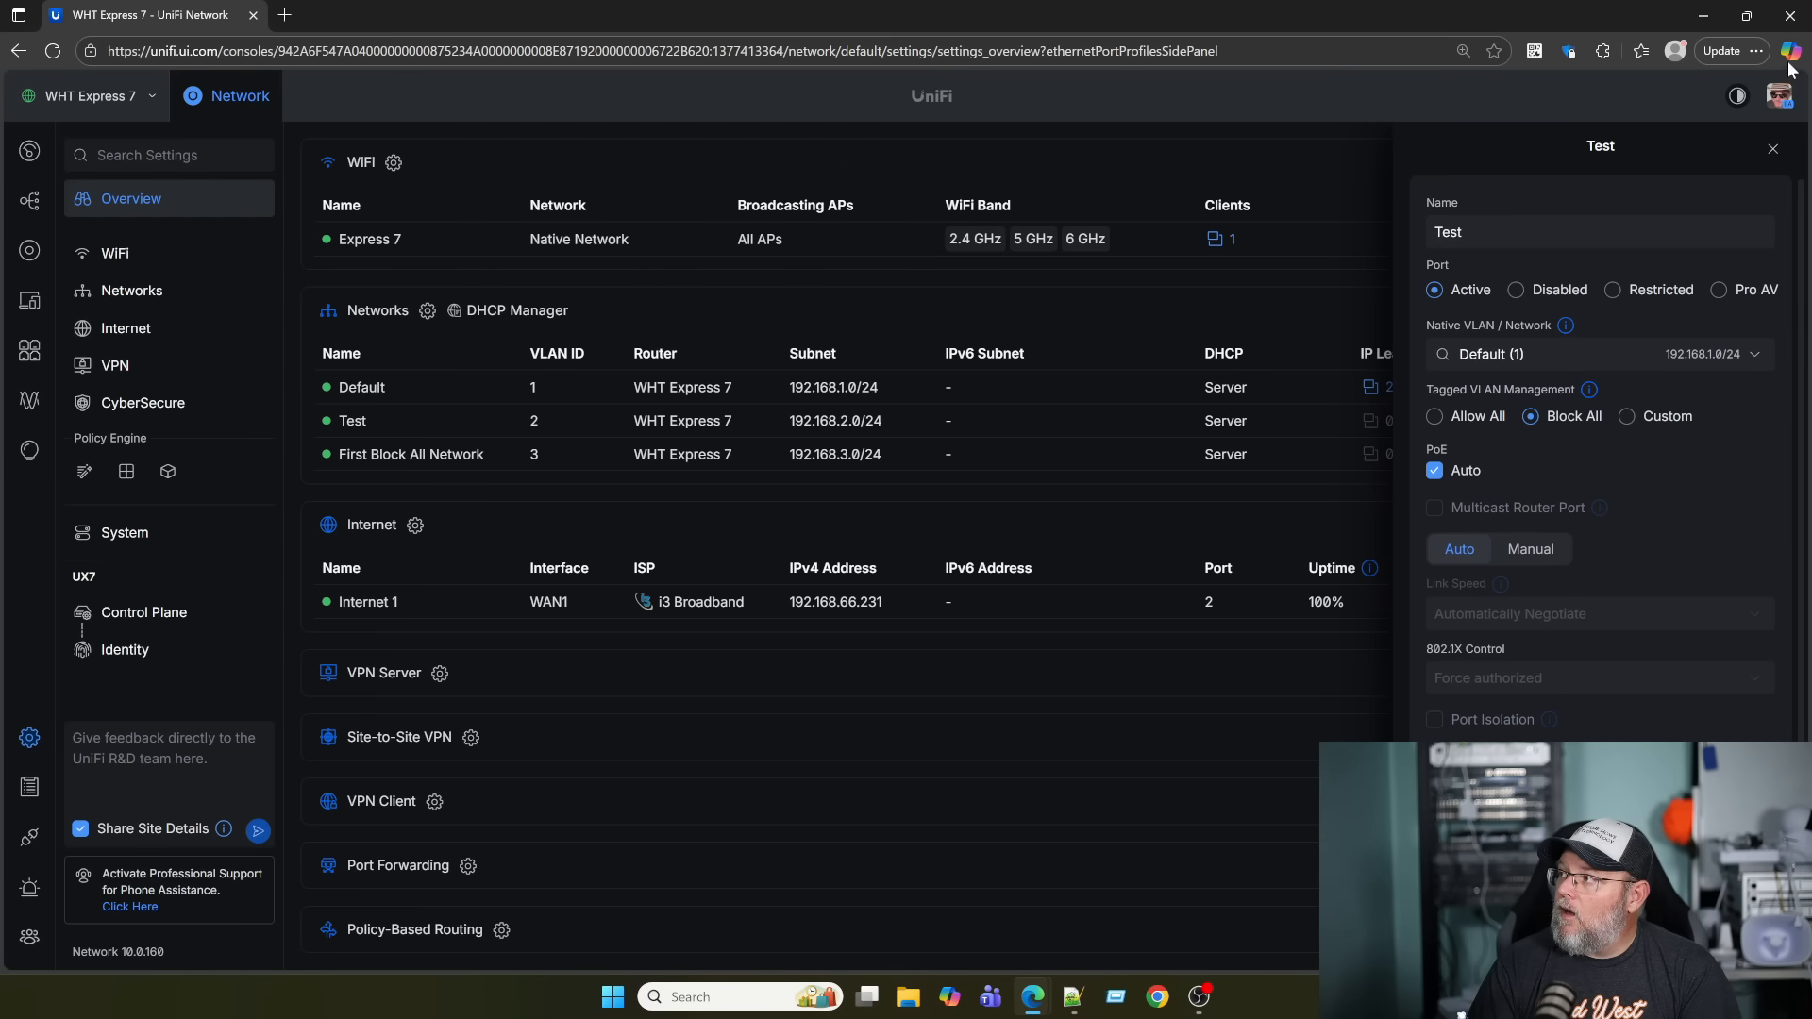
{"action": "left_click", "coordinate": [1772, 148]}
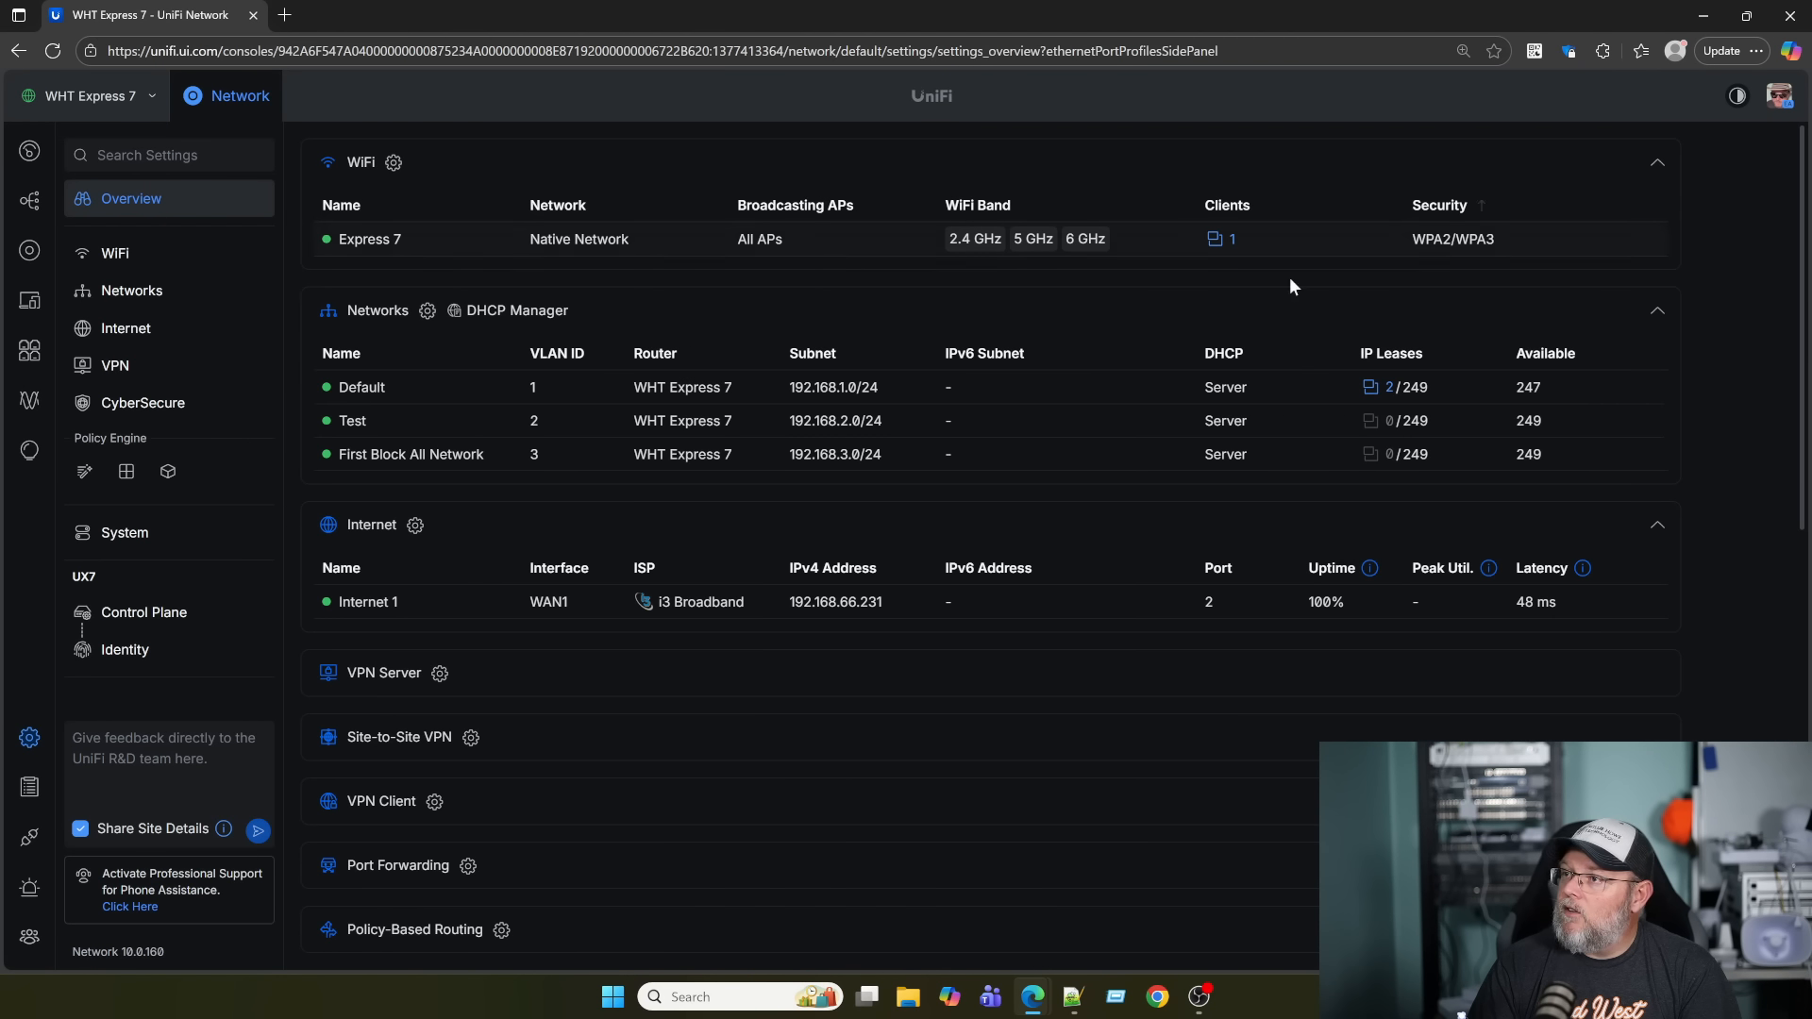
Set WHT E8 PoE Port 1 to Manual with the Test Ethernet port profile and apply.
{"action": "left_click", "coordinate": [29, 251]}
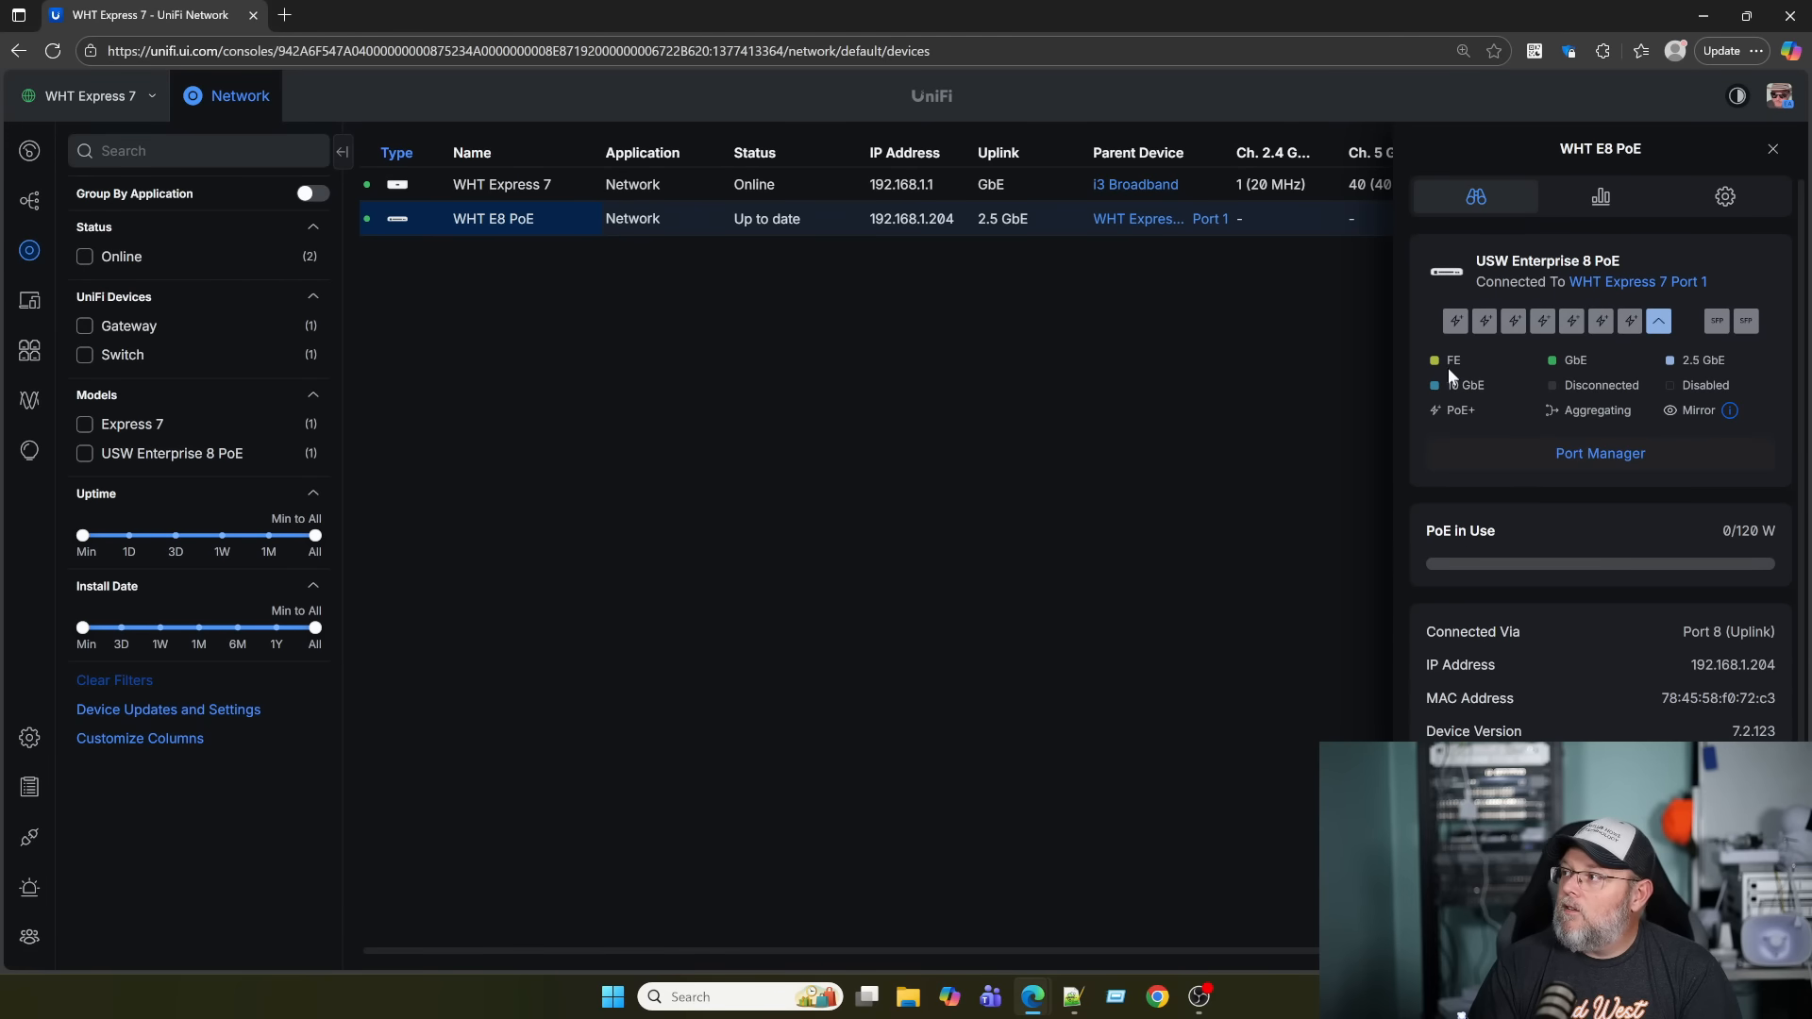
{"action": "left_click", "coordinate": [1548, 458]}
{"action": "left_click", "coordinate": [549, 416]}
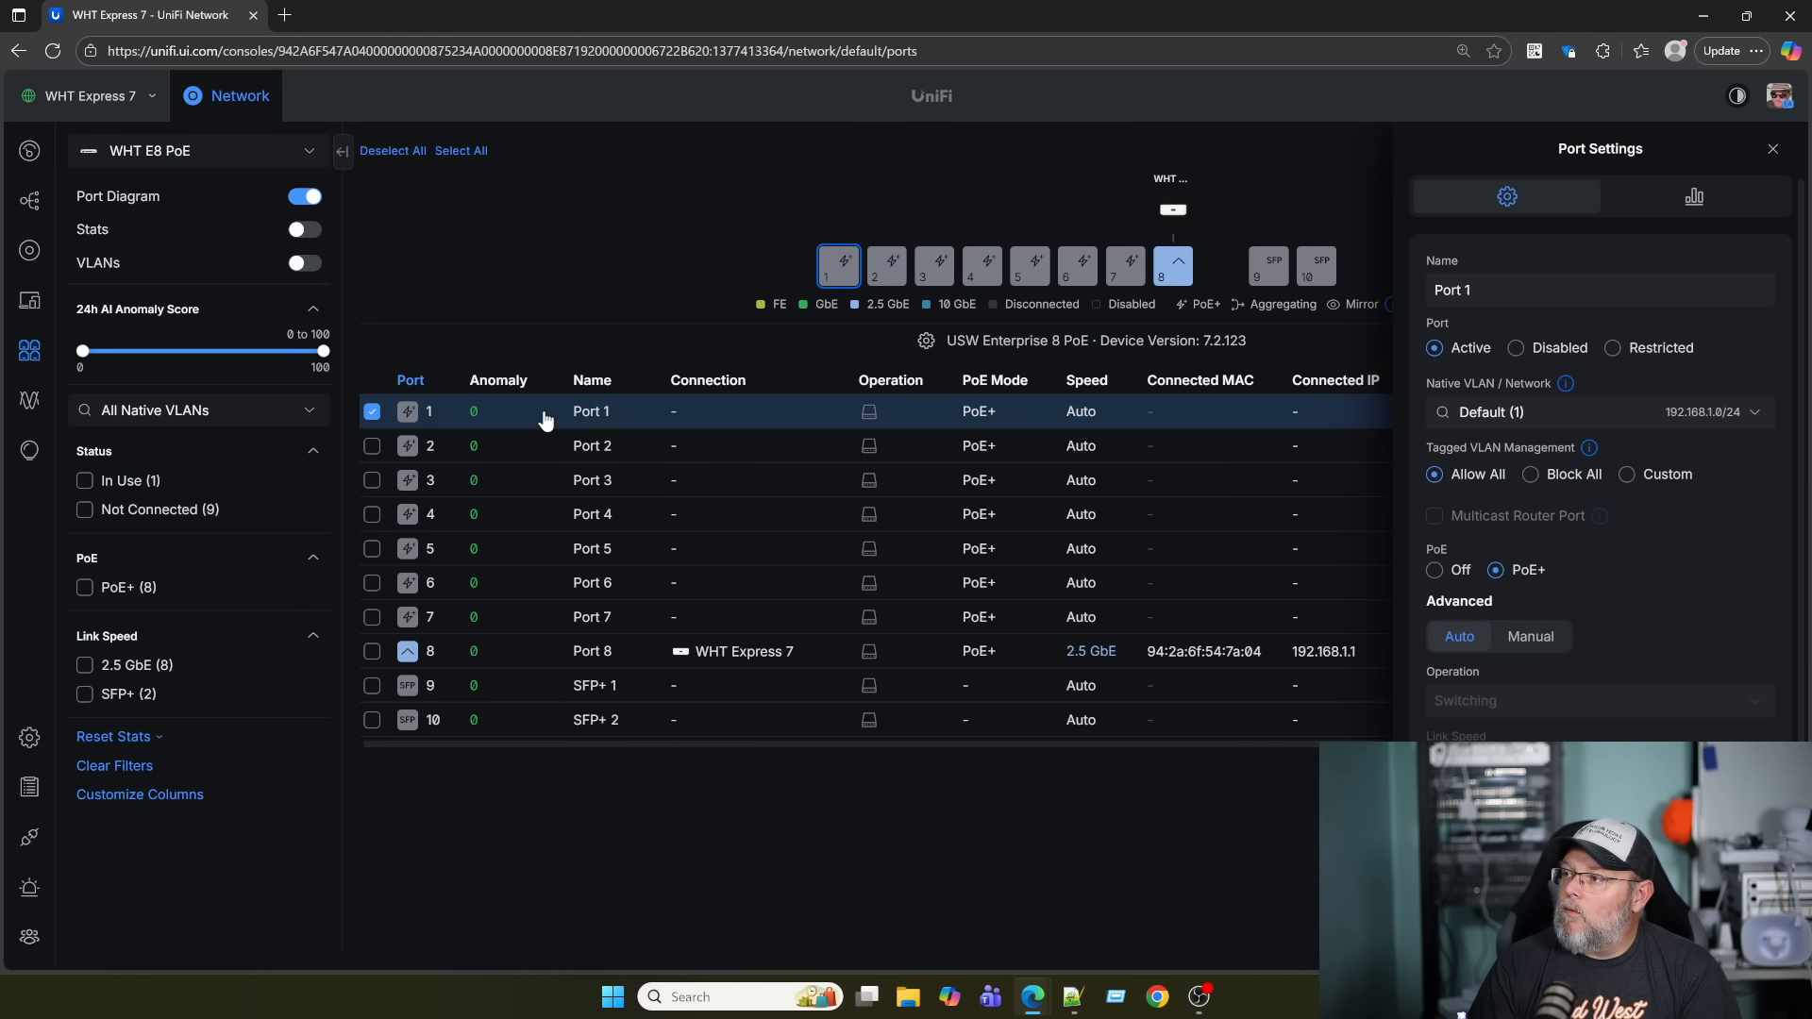
{"action": "left_click", "coordinate": [1528, 636]}
{"action": "scroll", "coordinate": [1602, 645], "scroll_direction": "down", "scroll_amount": 2}
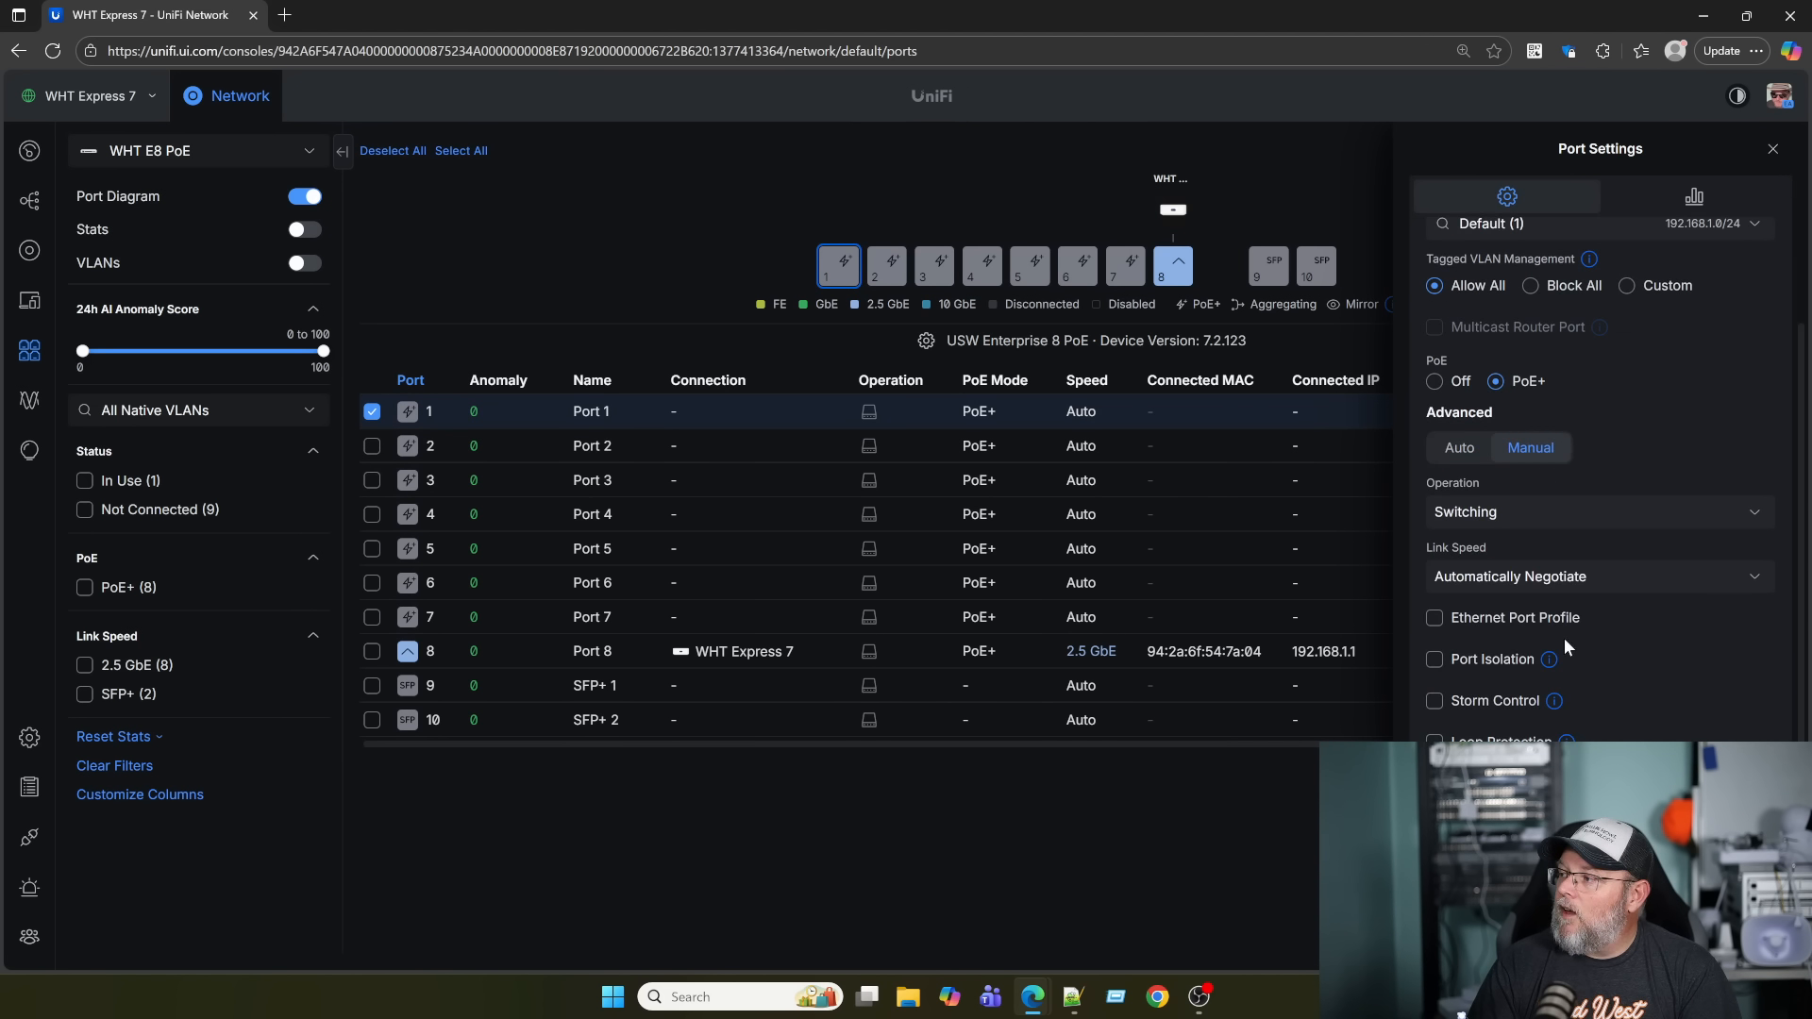
{"action": "left_click", "coordinate": [1435, 618]}
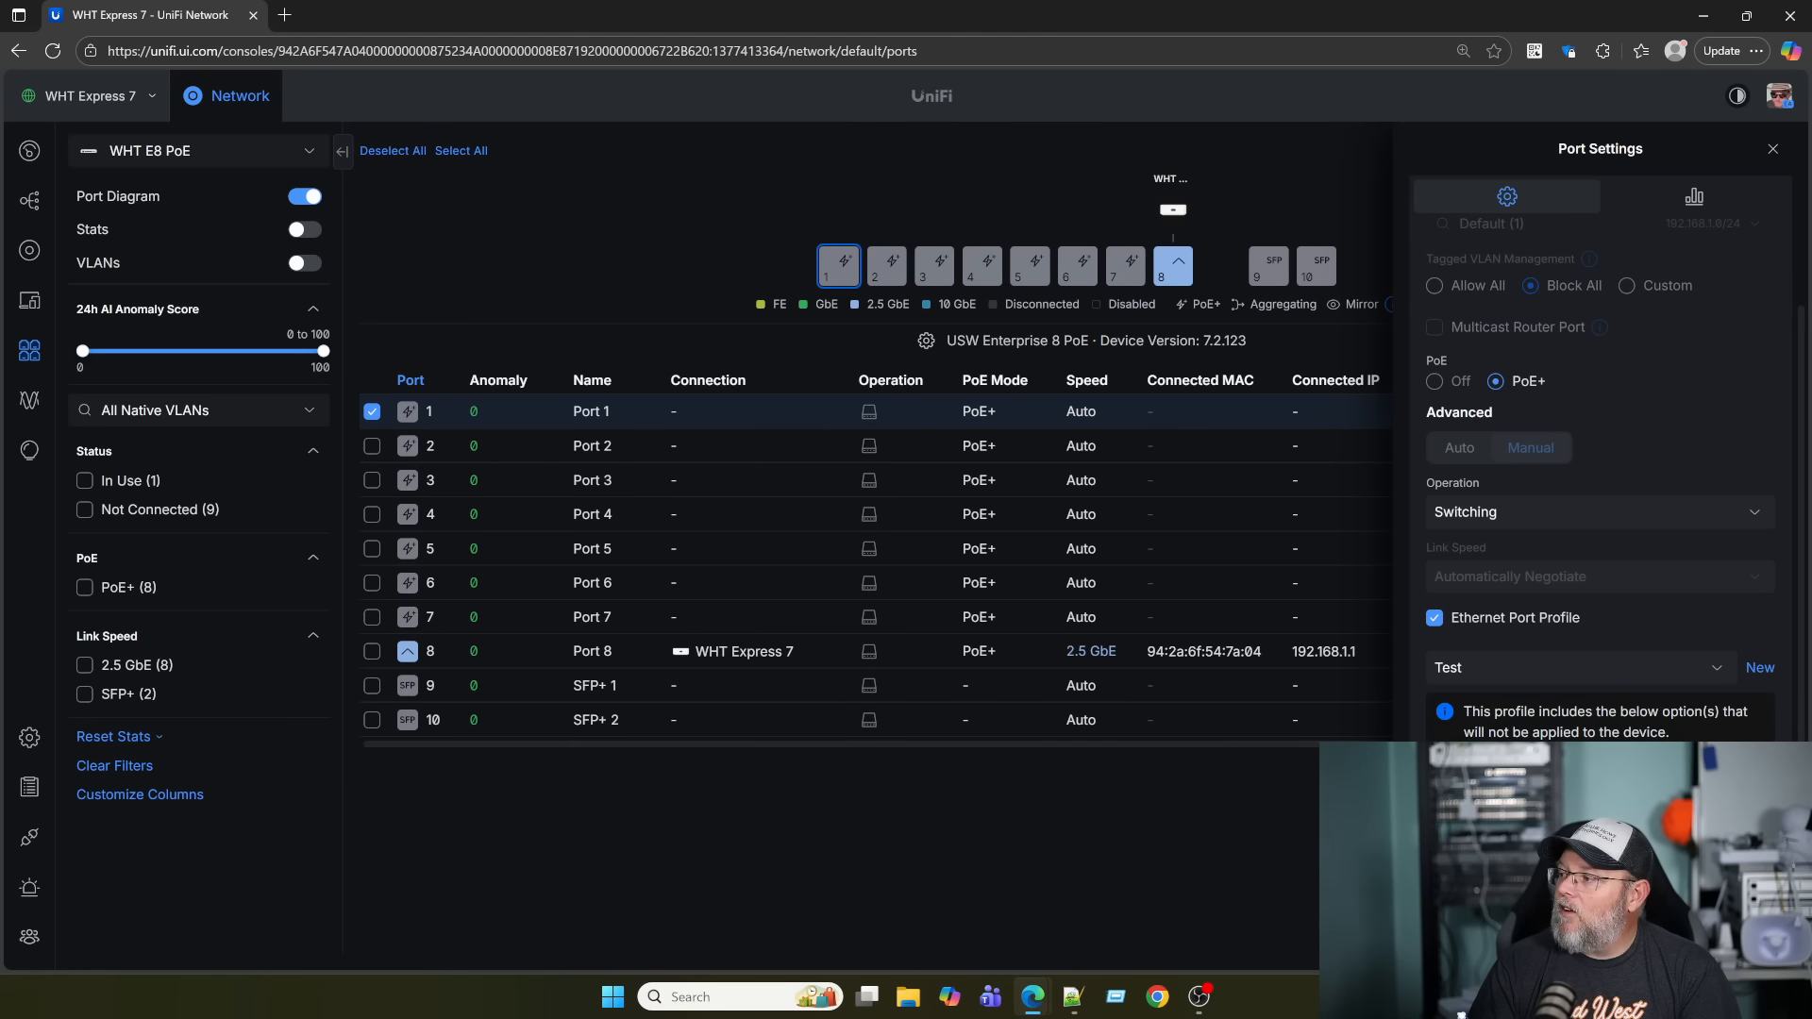
{"action": "left_click", "coordinate": [1704, 944]}
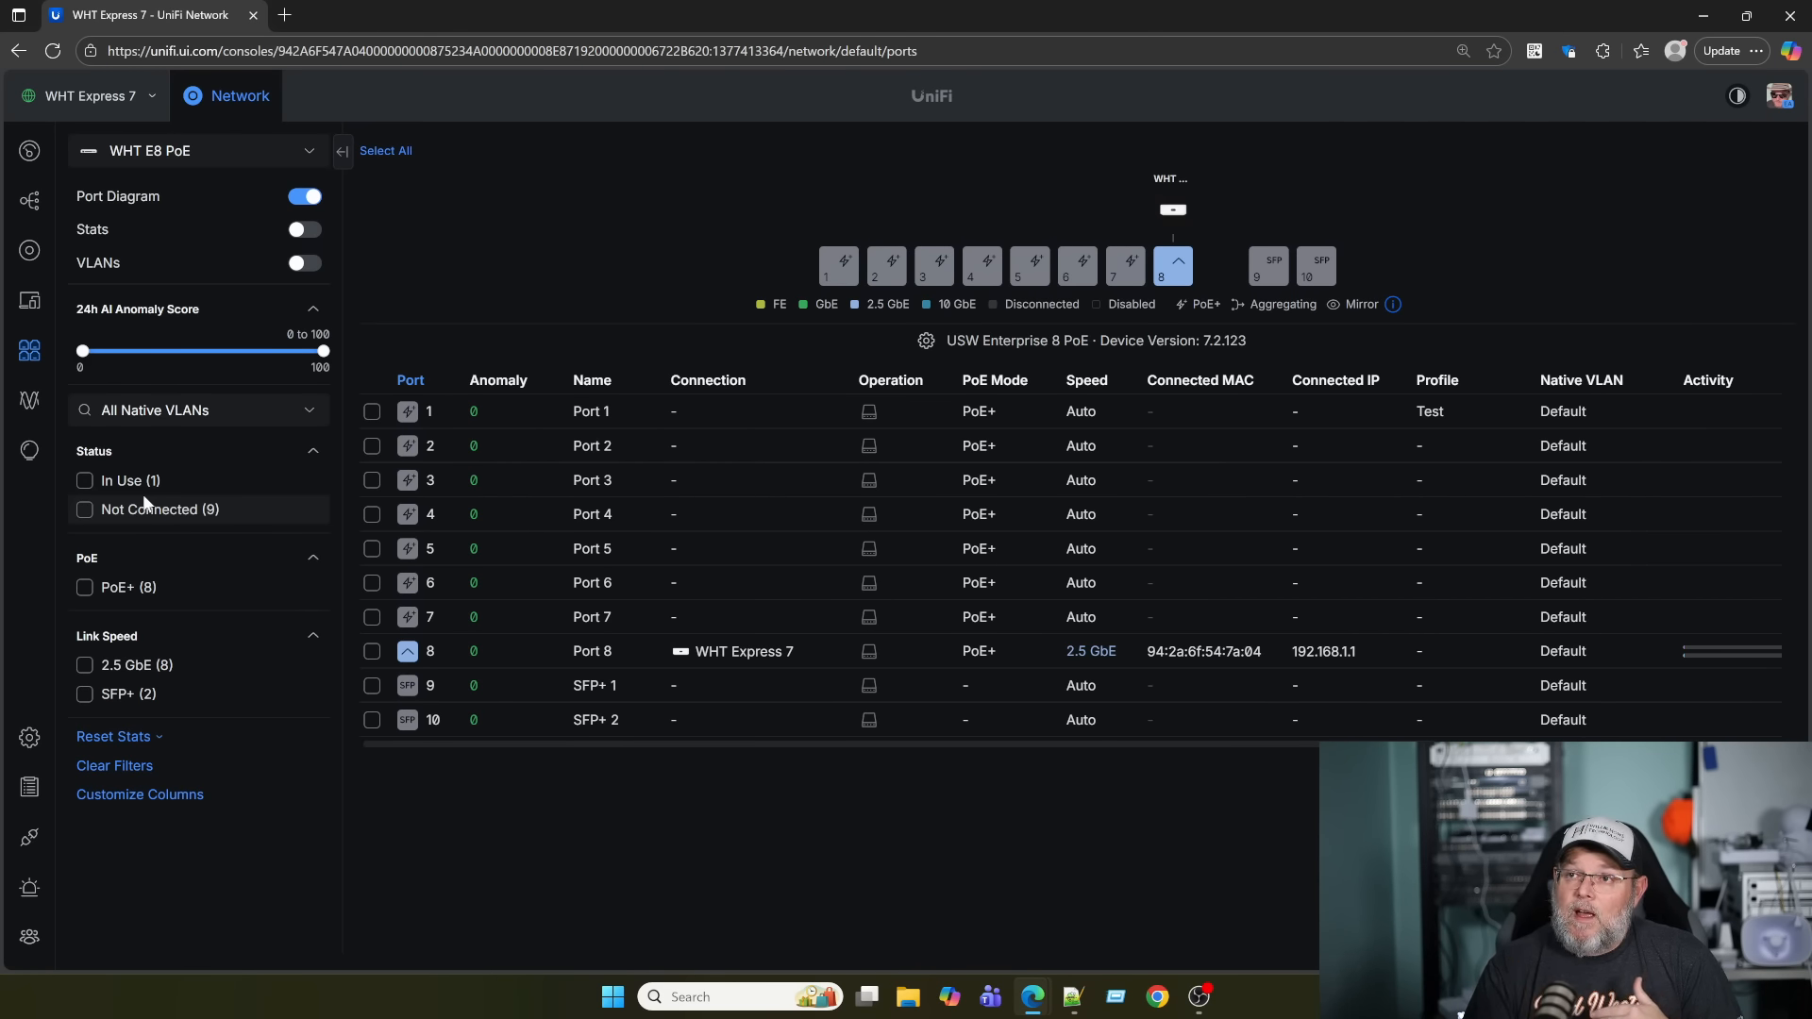
{"action": "left_click", "coordinate": [29, 737]}
Review the Isolated Networks policy among the IPv4 Internal-to-Internal policies on the Zones page.
{"action": "left_click", "coordinate": [136, 295]}
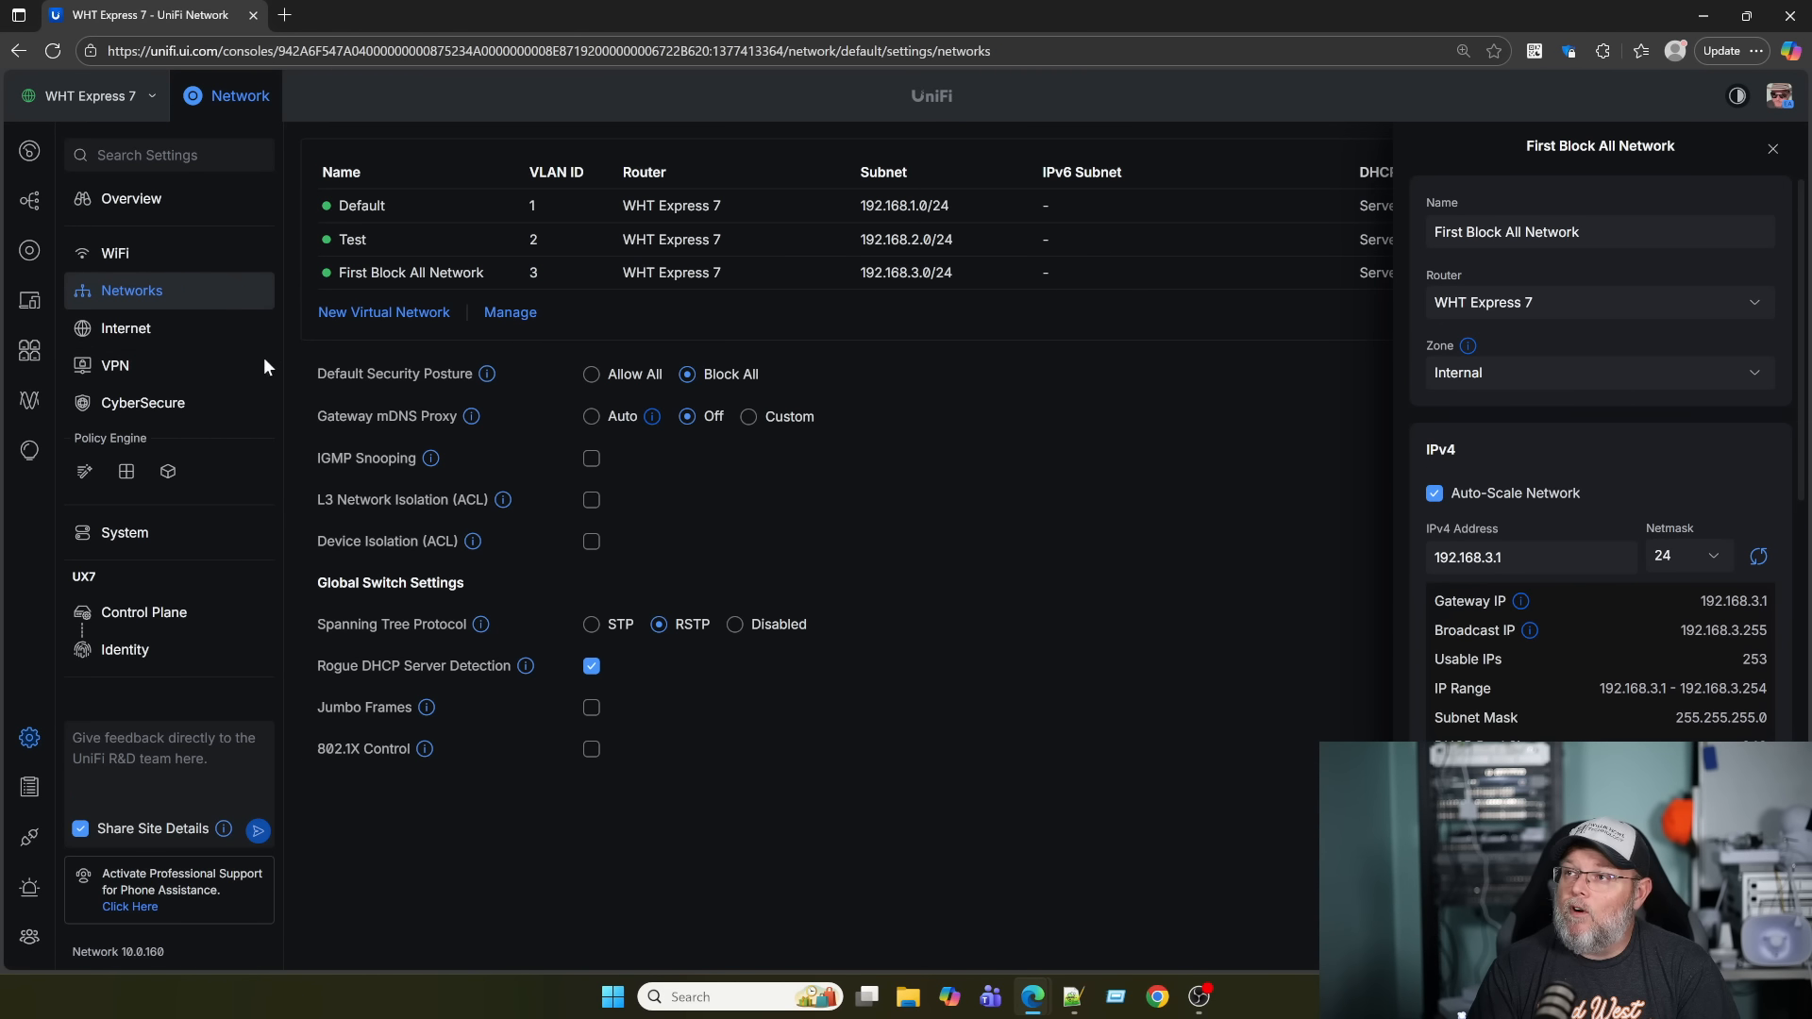
{"action": "left_click", "coordinate": [1772, 147]}
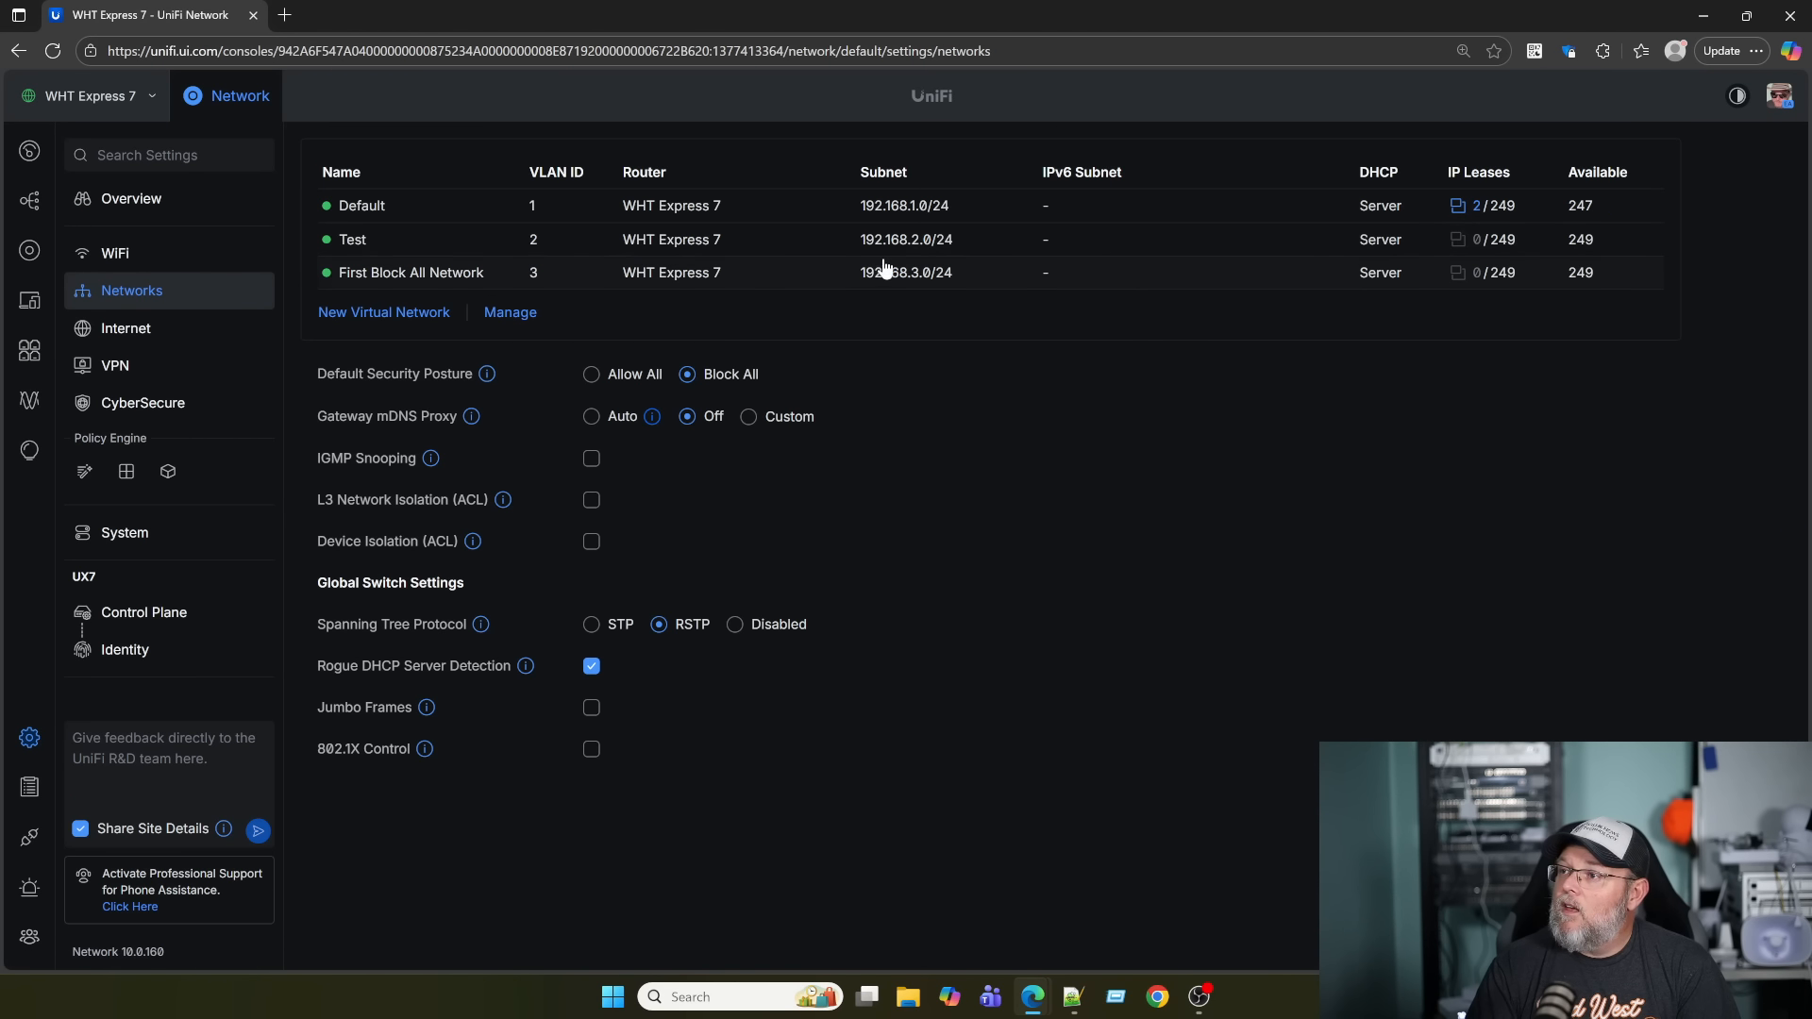
{"action": "left_click", "coordinate": [127, 472]}
{"action": "scroll", "coordinate": [566, 717], "scroll_direction": "down", "scroll_amount": 2}
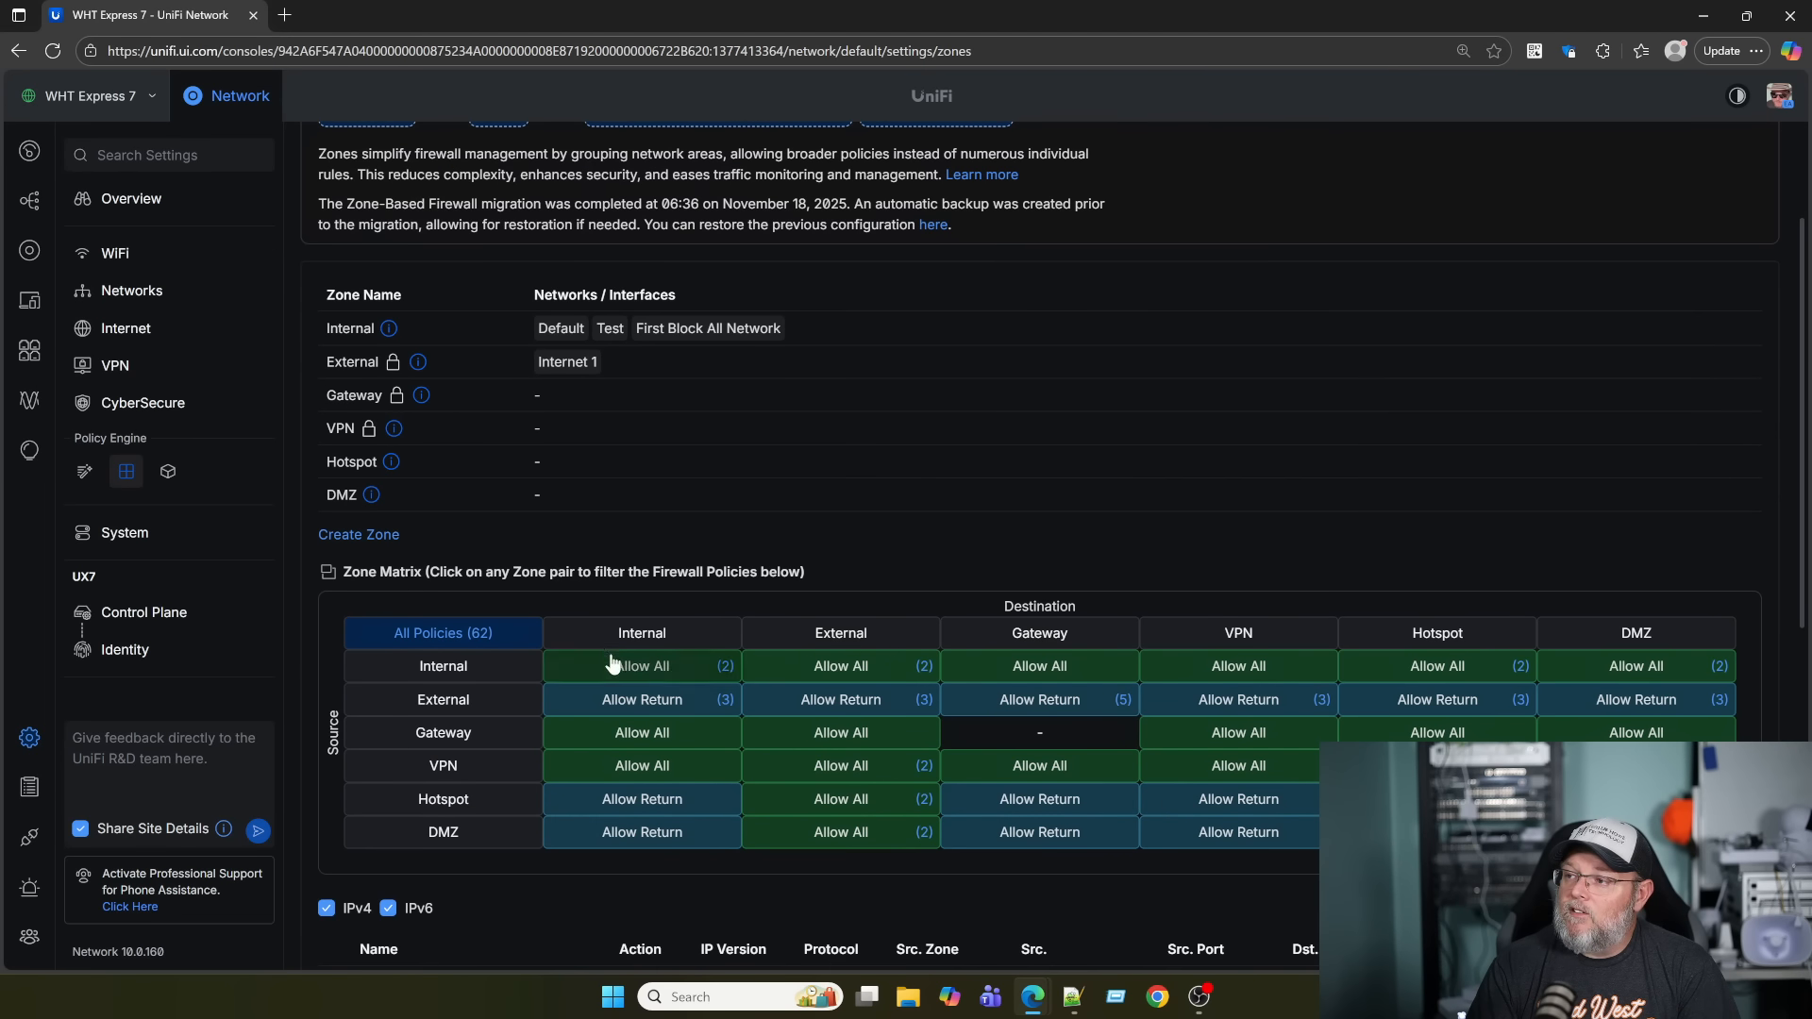
{"action": "left_click", "coordinate": [608, 668]}
{"action": "scroll", "coordinate": [566, 679], "scroll_direction": "down", "scroll_amount": 3}
{"action": "left_click", "coordinate": [403, 628]}
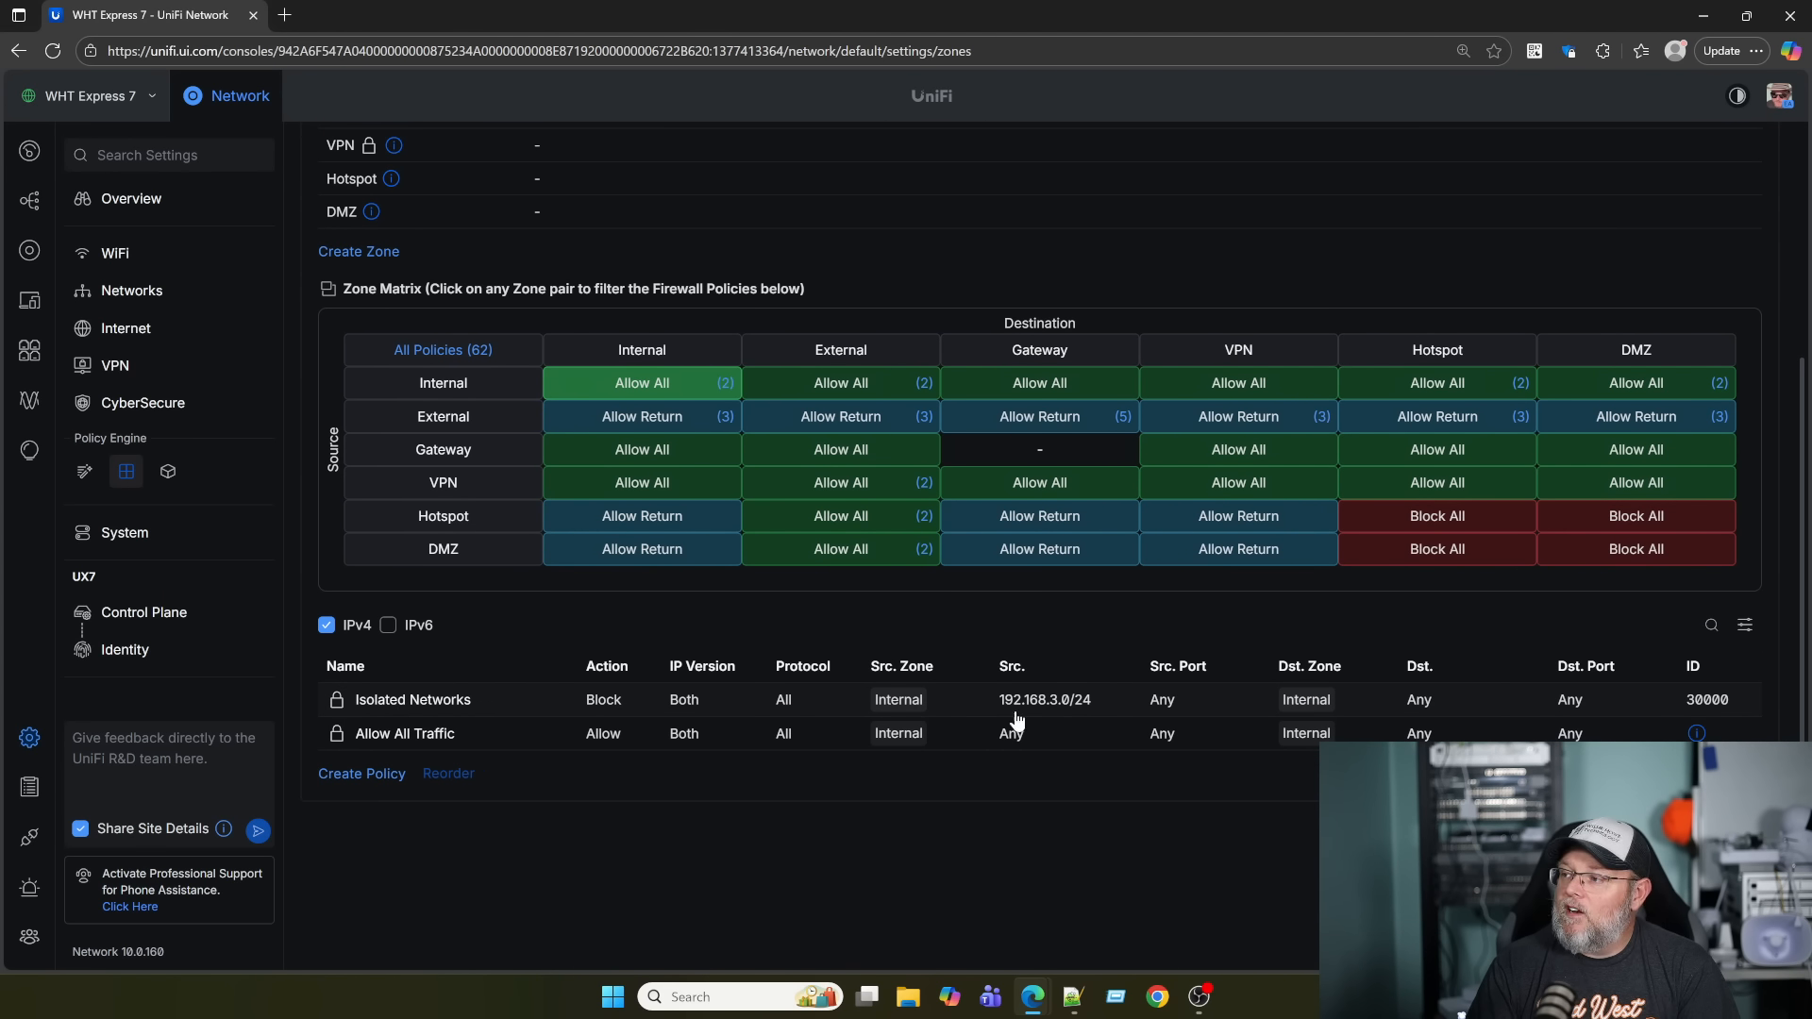
{"action": "left_click", "coordinate": [453, 698]}
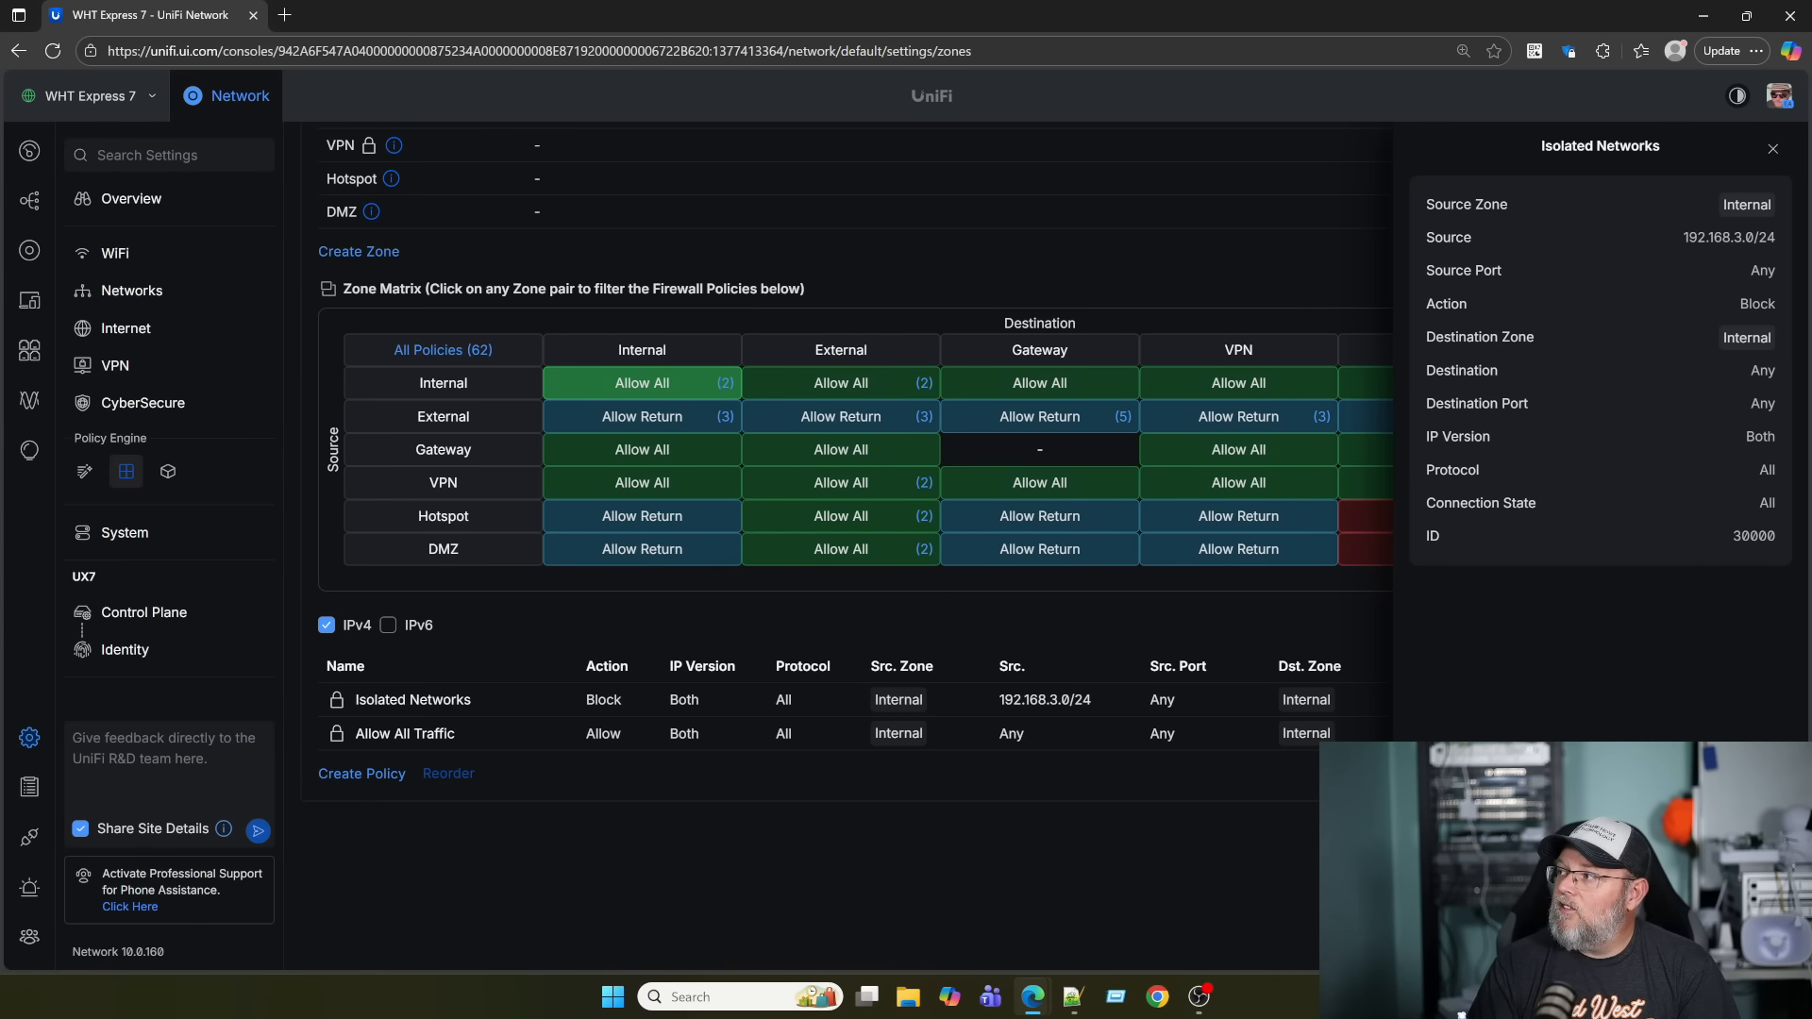
{"action": "left_click", "coordinate": [1773, 154]}
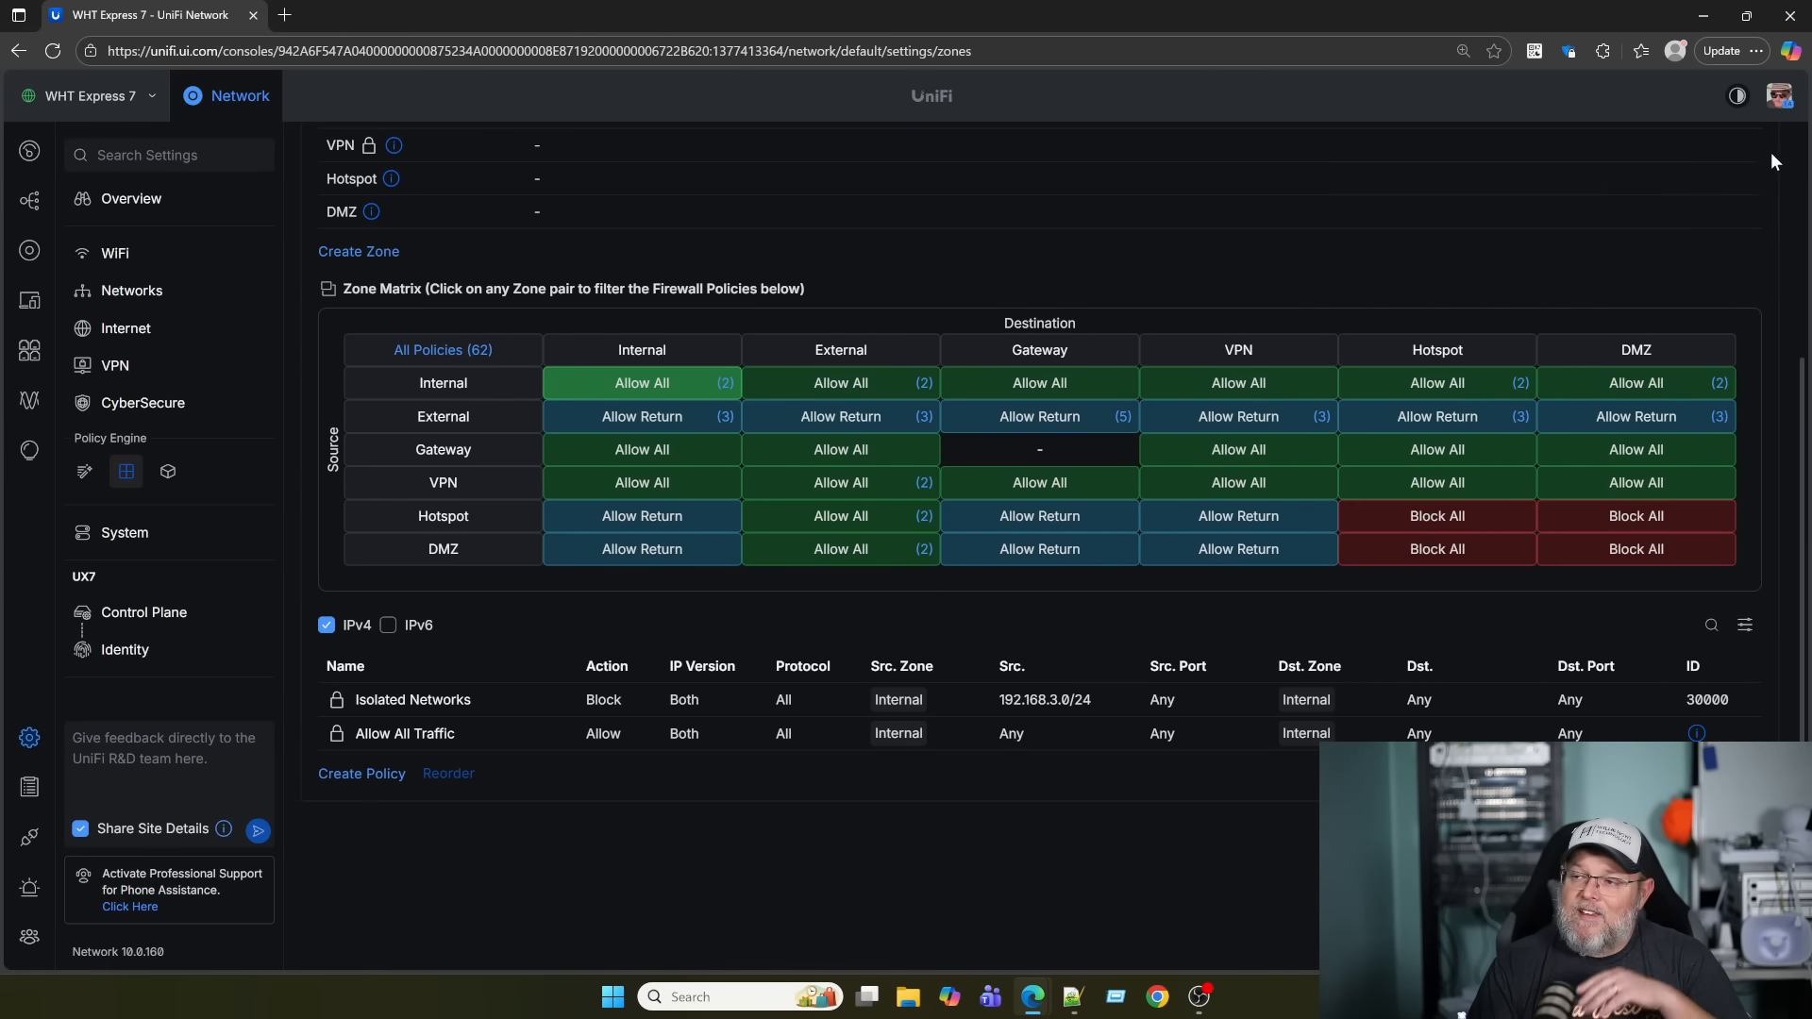
{"action": "scroll", "coordinate": [614, 513], "scroll_direction": "up", "scroll_amount": 5}
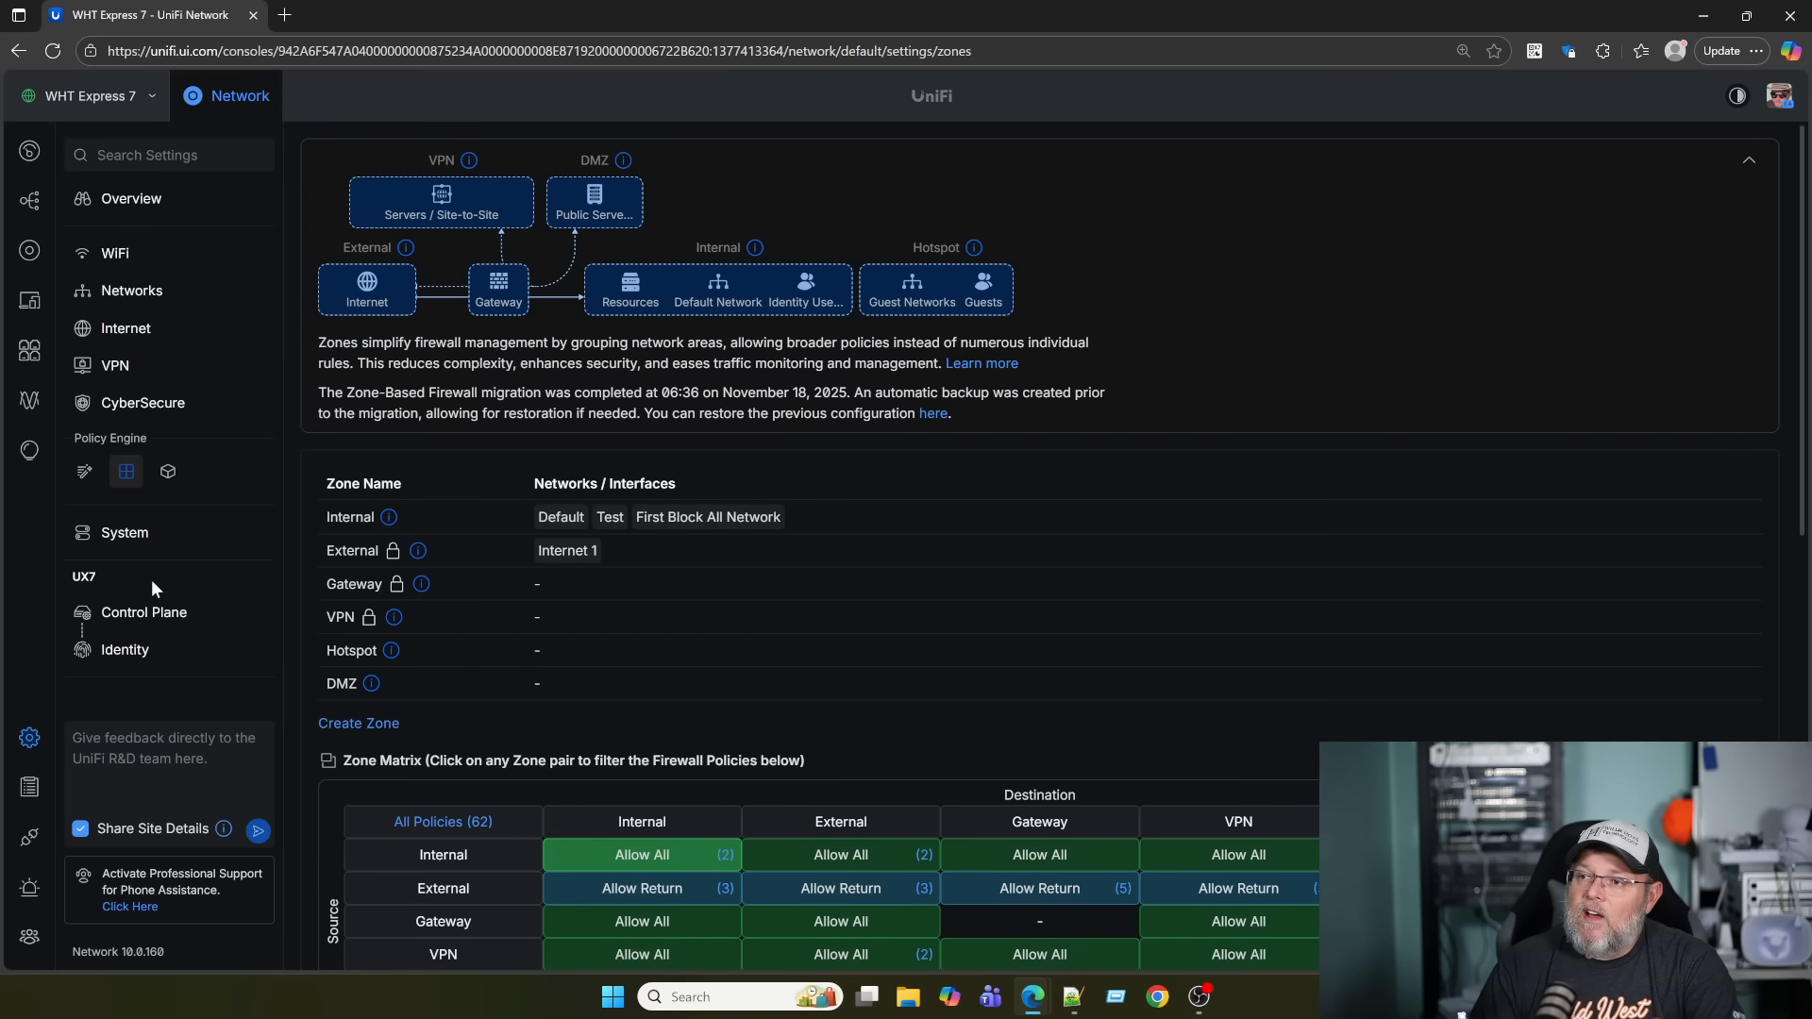
Switch the Default Security Posture to Allow All and apply the change.
{"action": "left_click", "coordinate": [140, 291]}
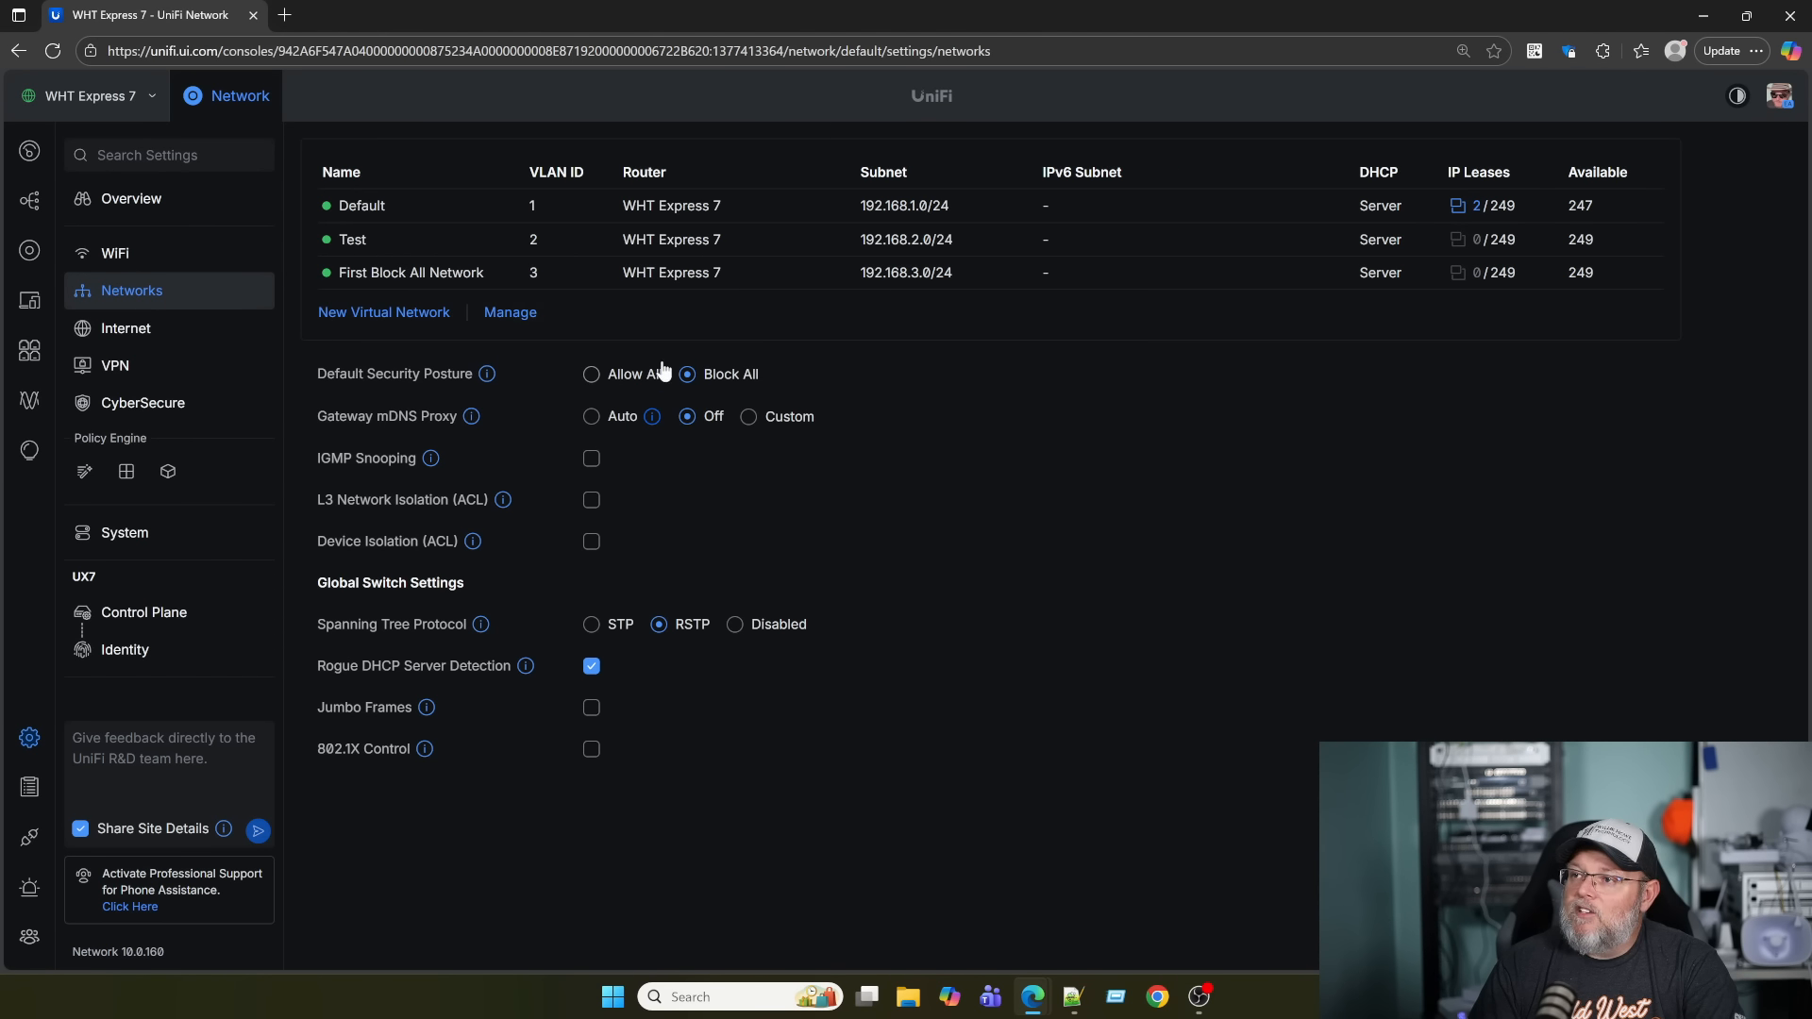
{"action": "left_click", "coordinate": [592, 375]}
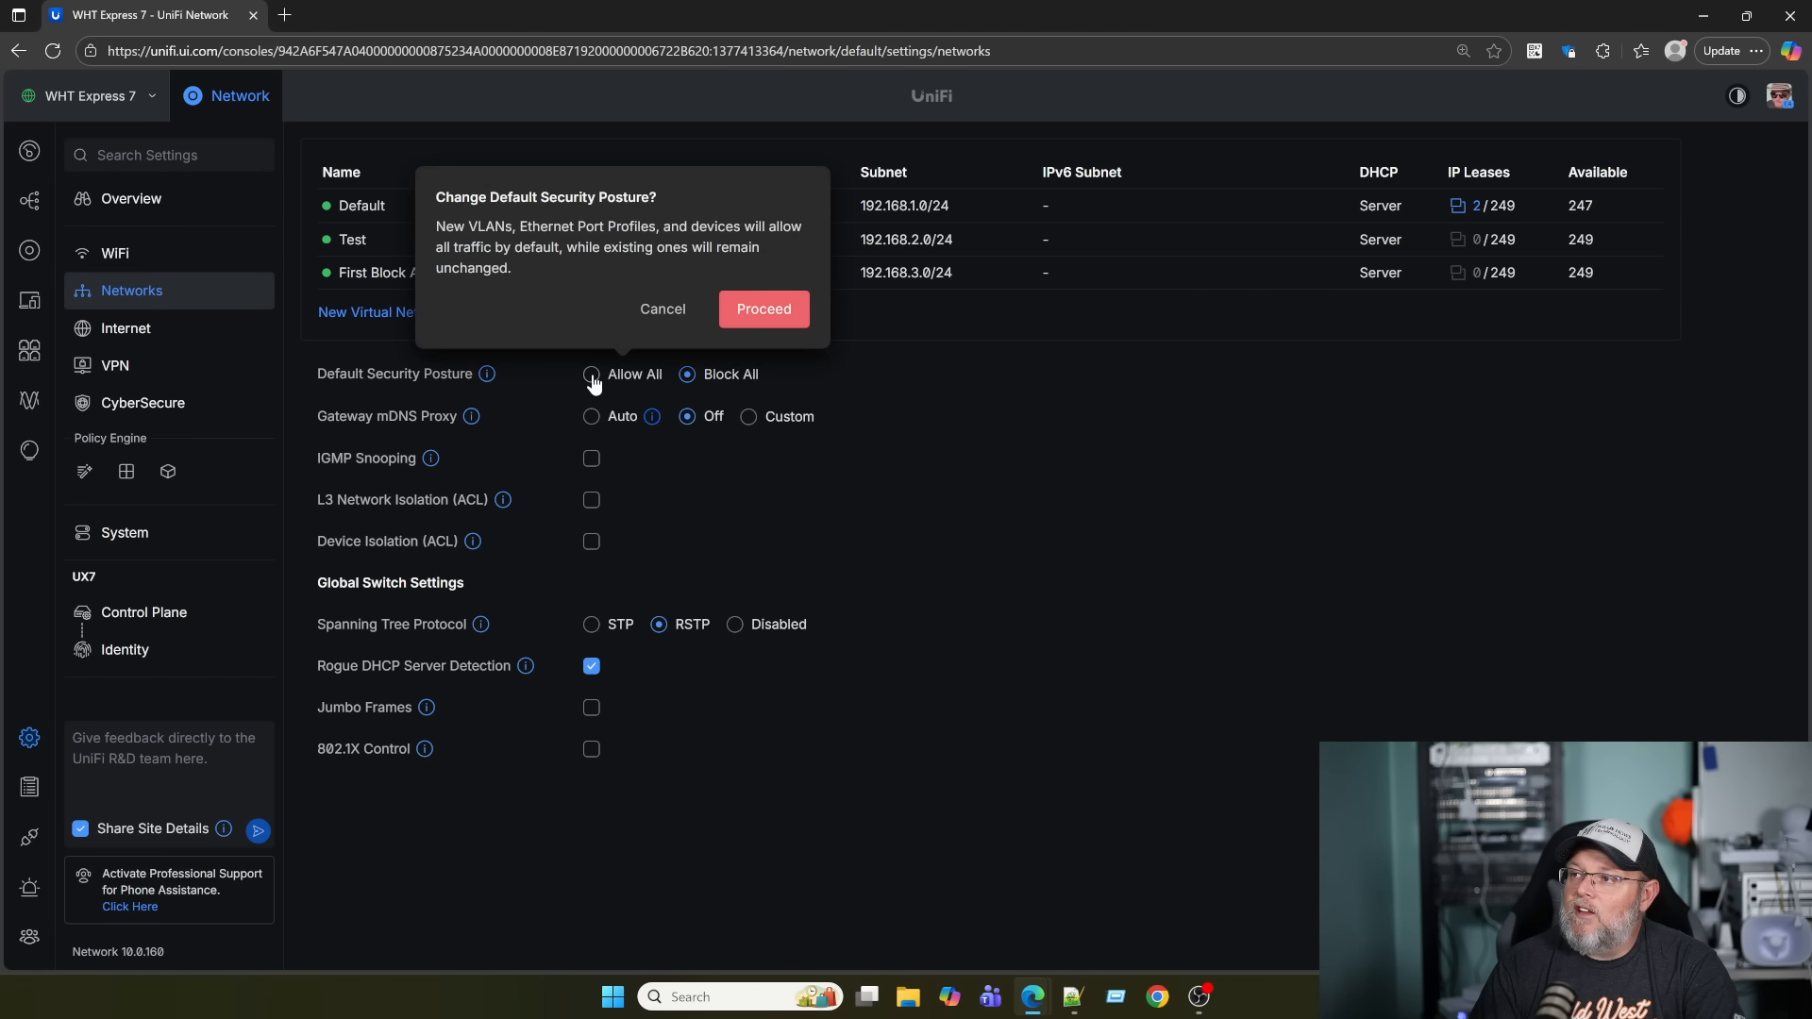
{"action": "left_click", "coordinate": [785, 309]}
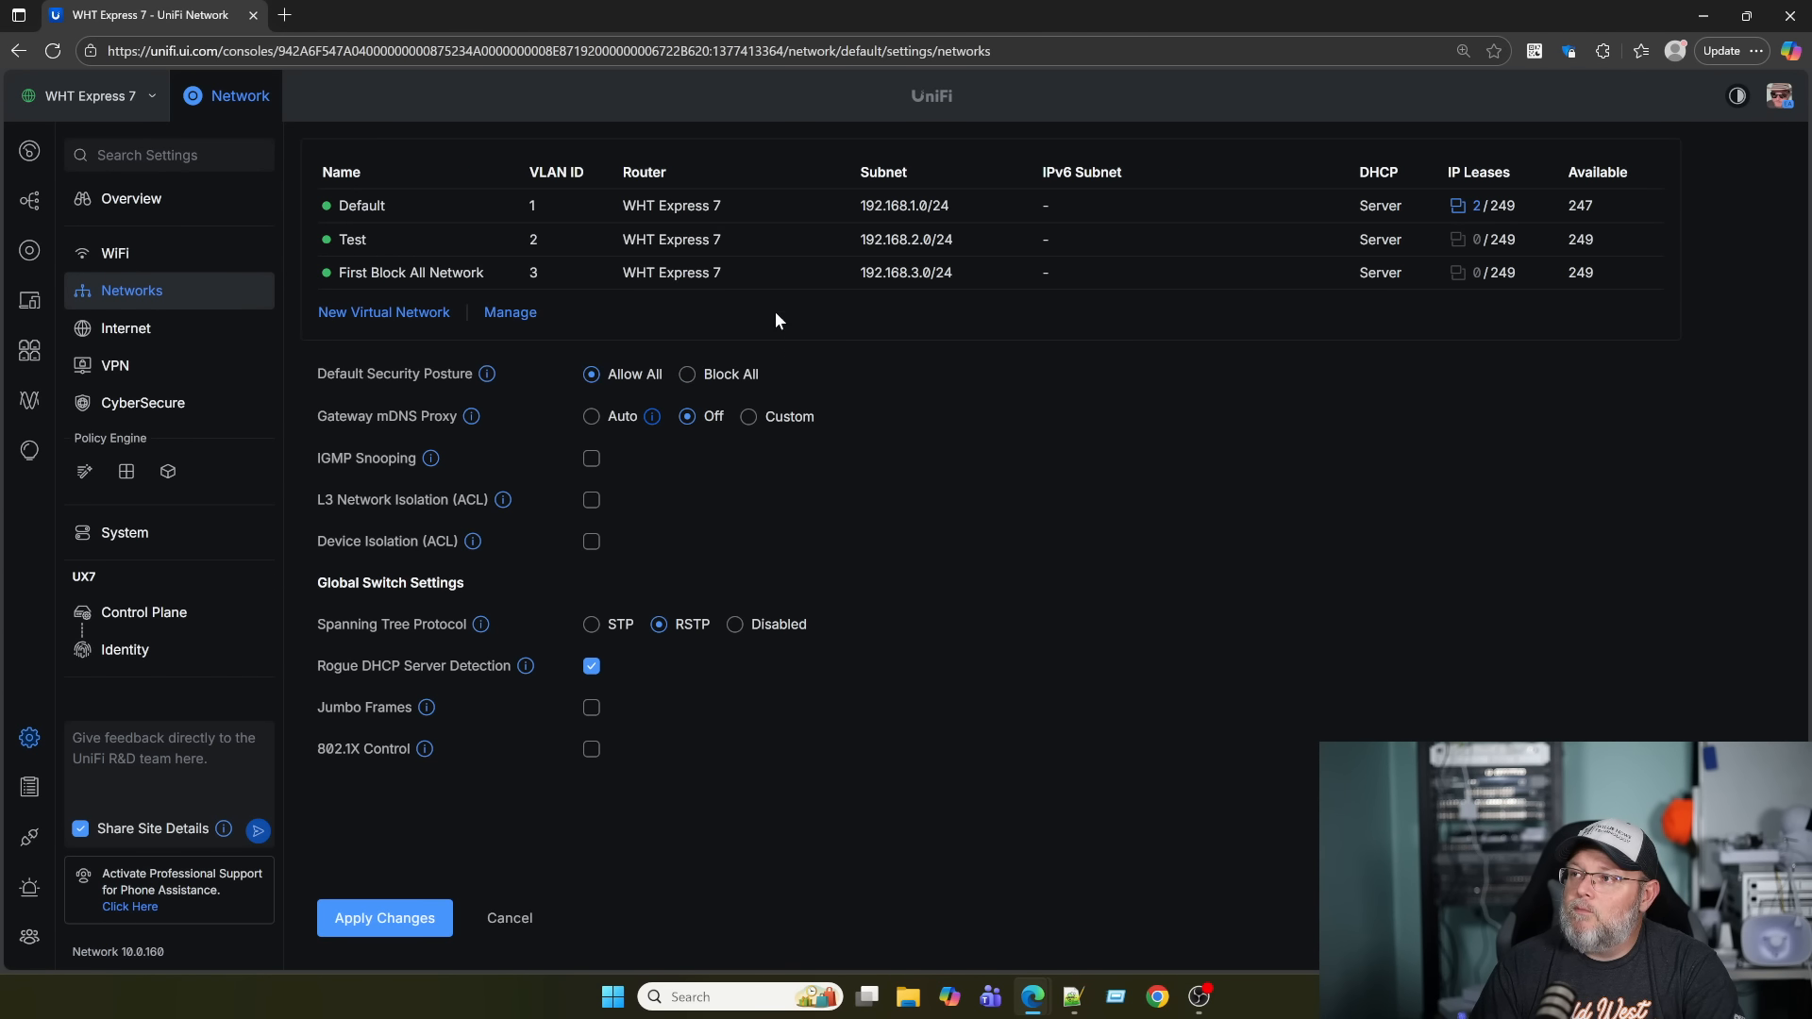
{"action": "left_click", "coordinate": [399, 912]}
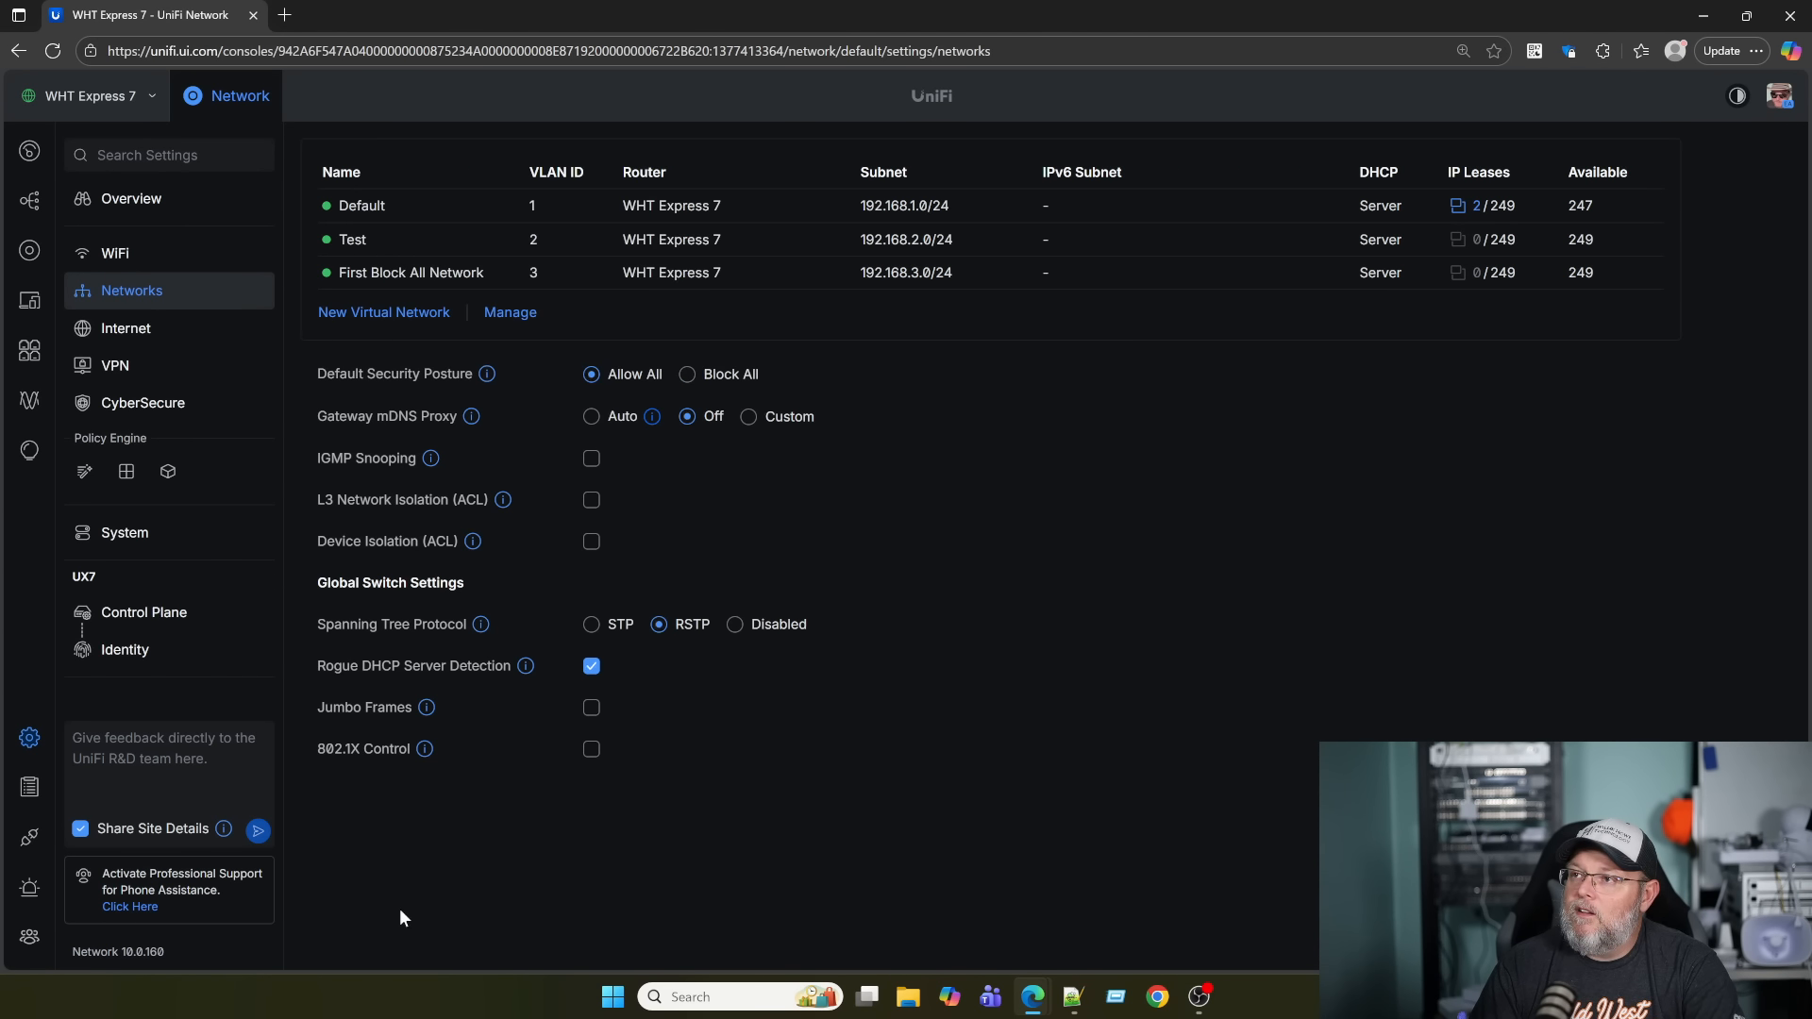
Create 'Second Allow All Network' (VLAN 4, 192.168.4.0/24) and view the zones overview.
{"action": "left_click", "coordinate": [398, 319]}
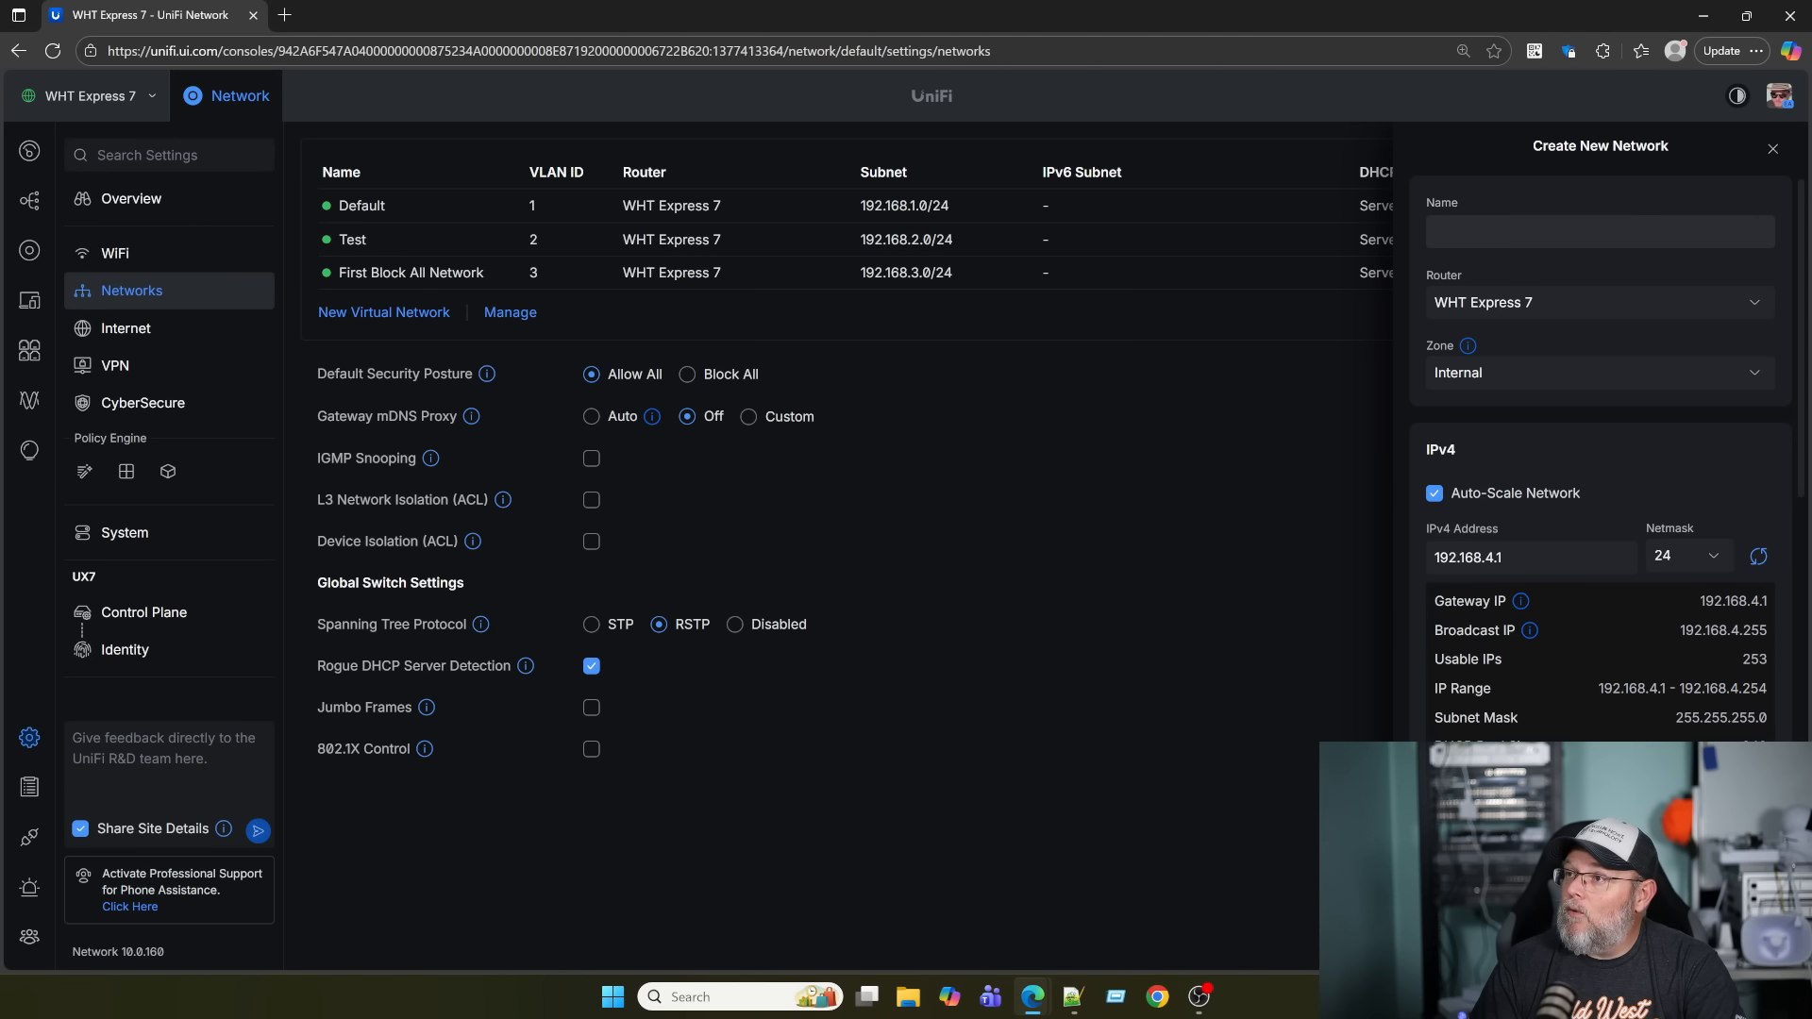
{"action": "type", "text": "Second"}
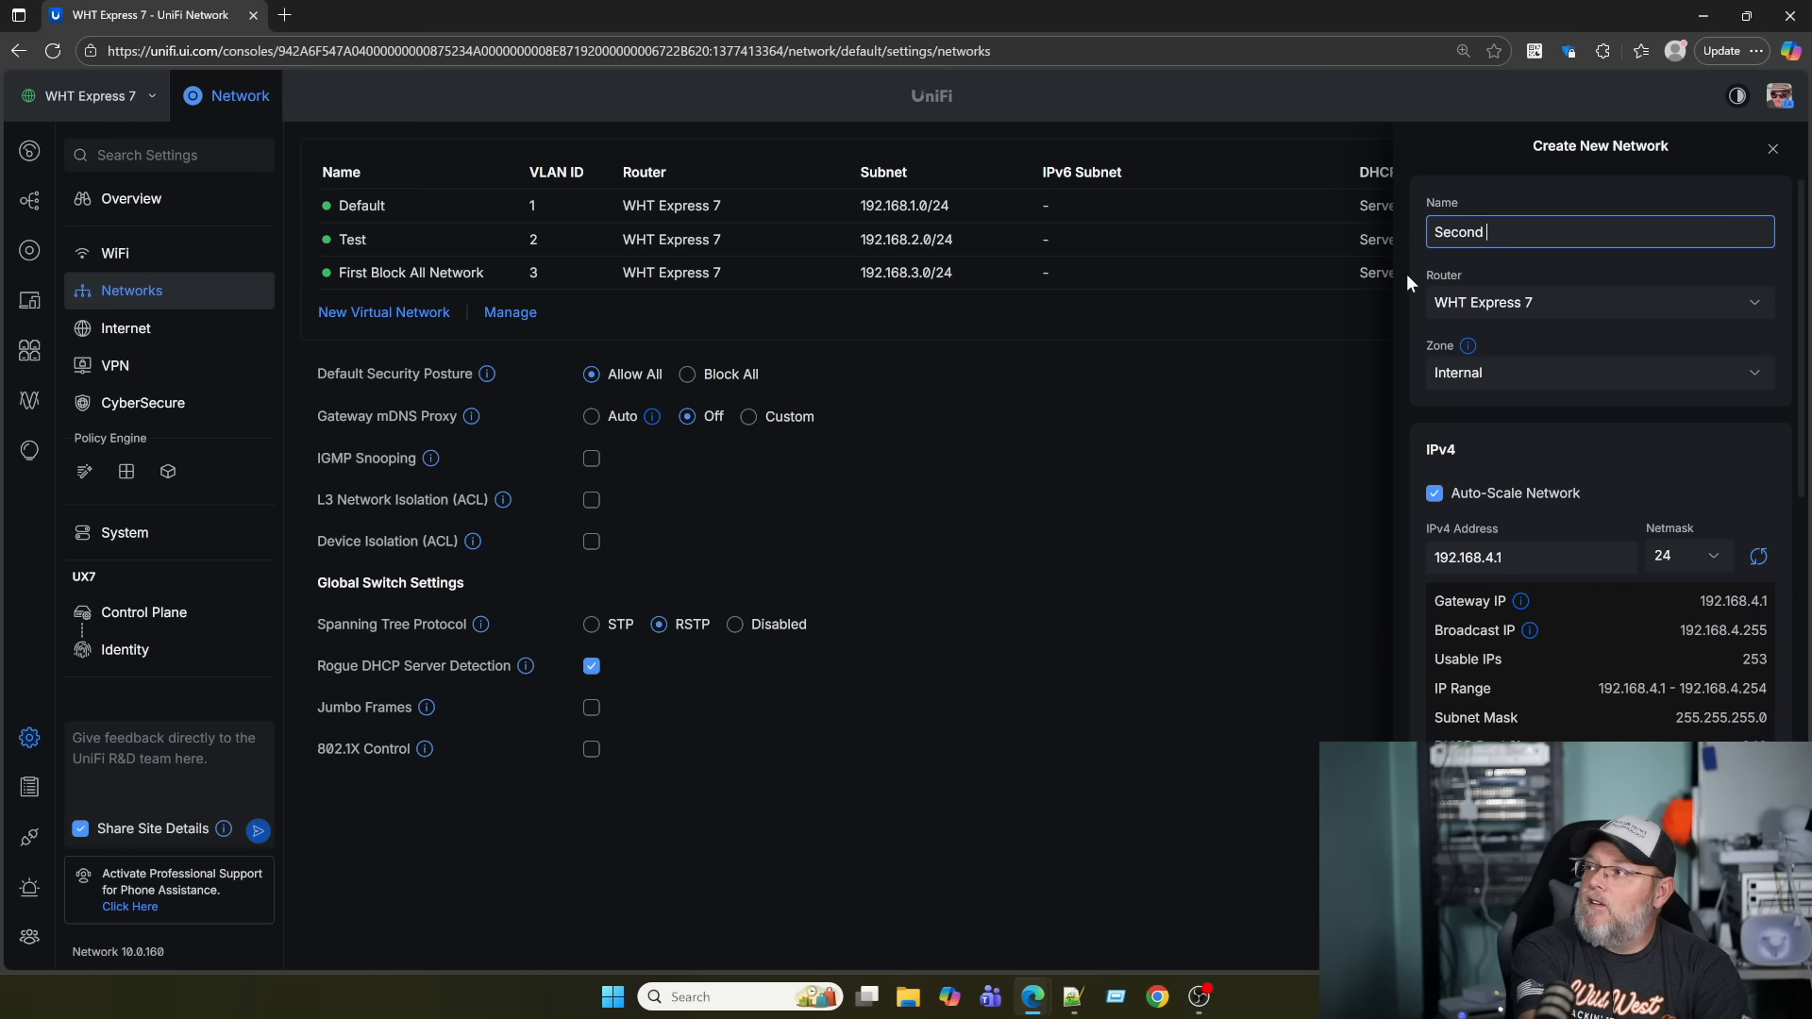
{"action": "type", "text": " Allow "}
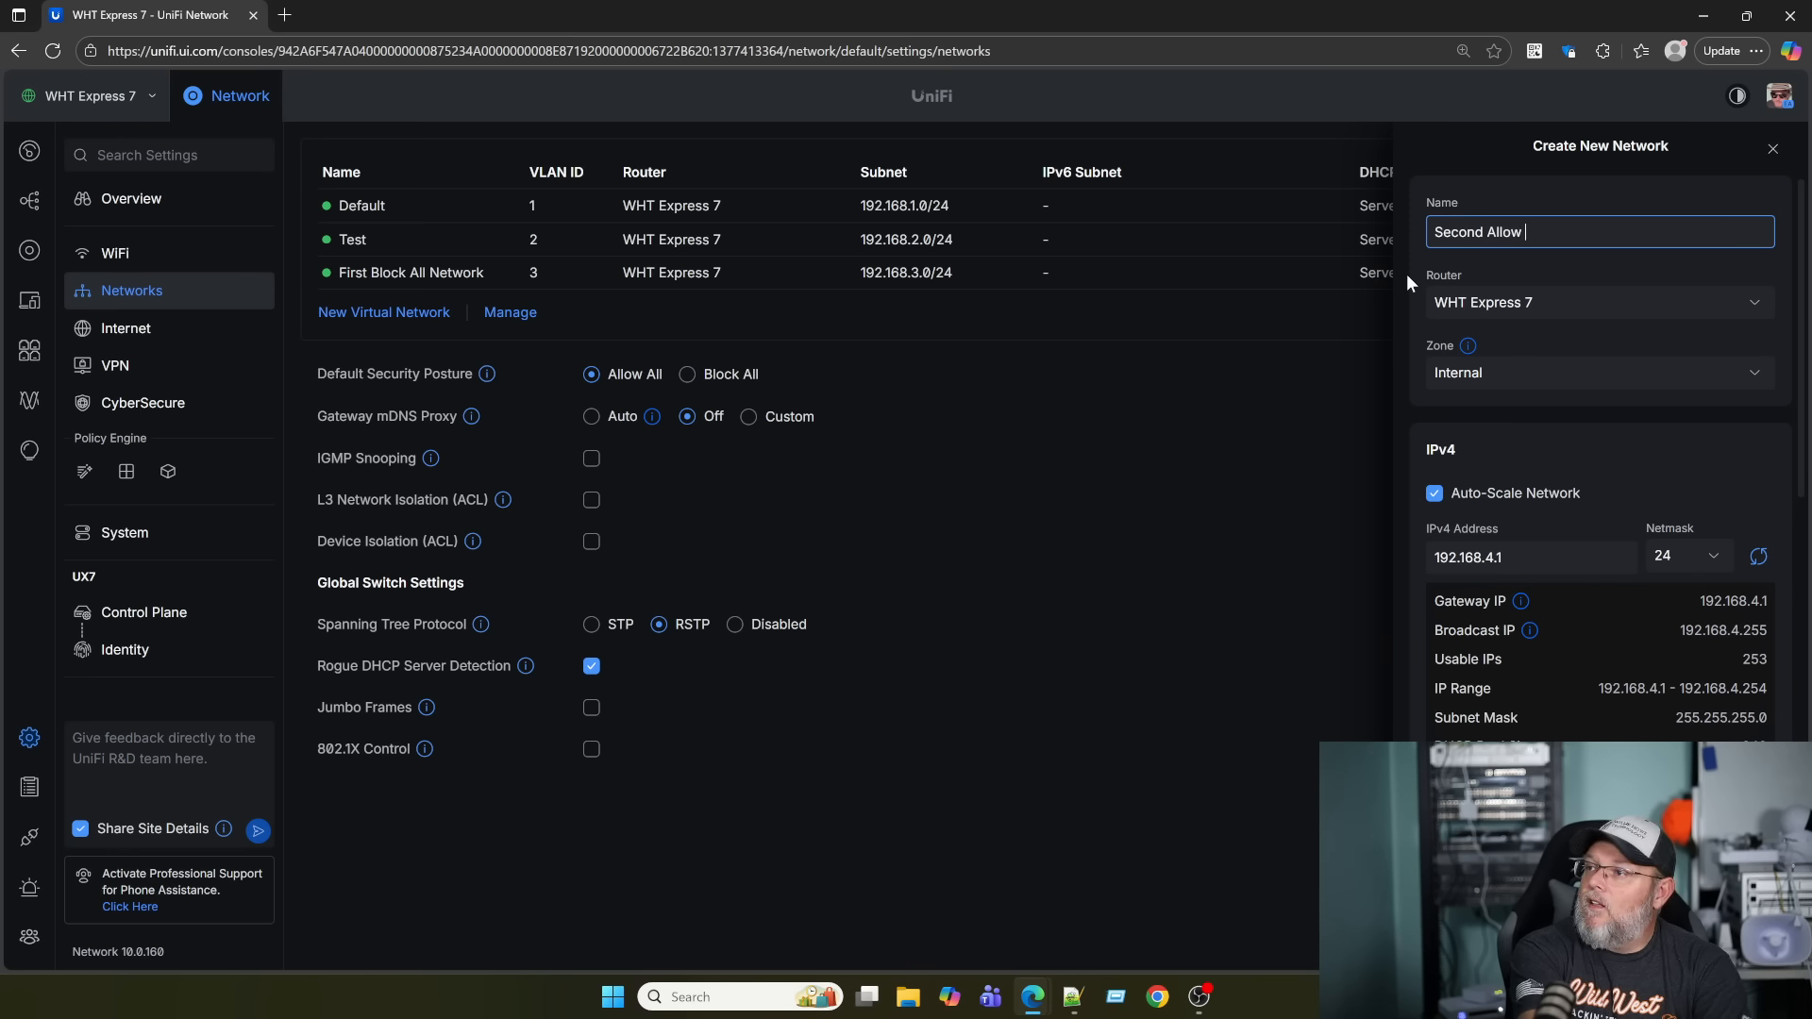
{"action": "type", "text": "All Network"}
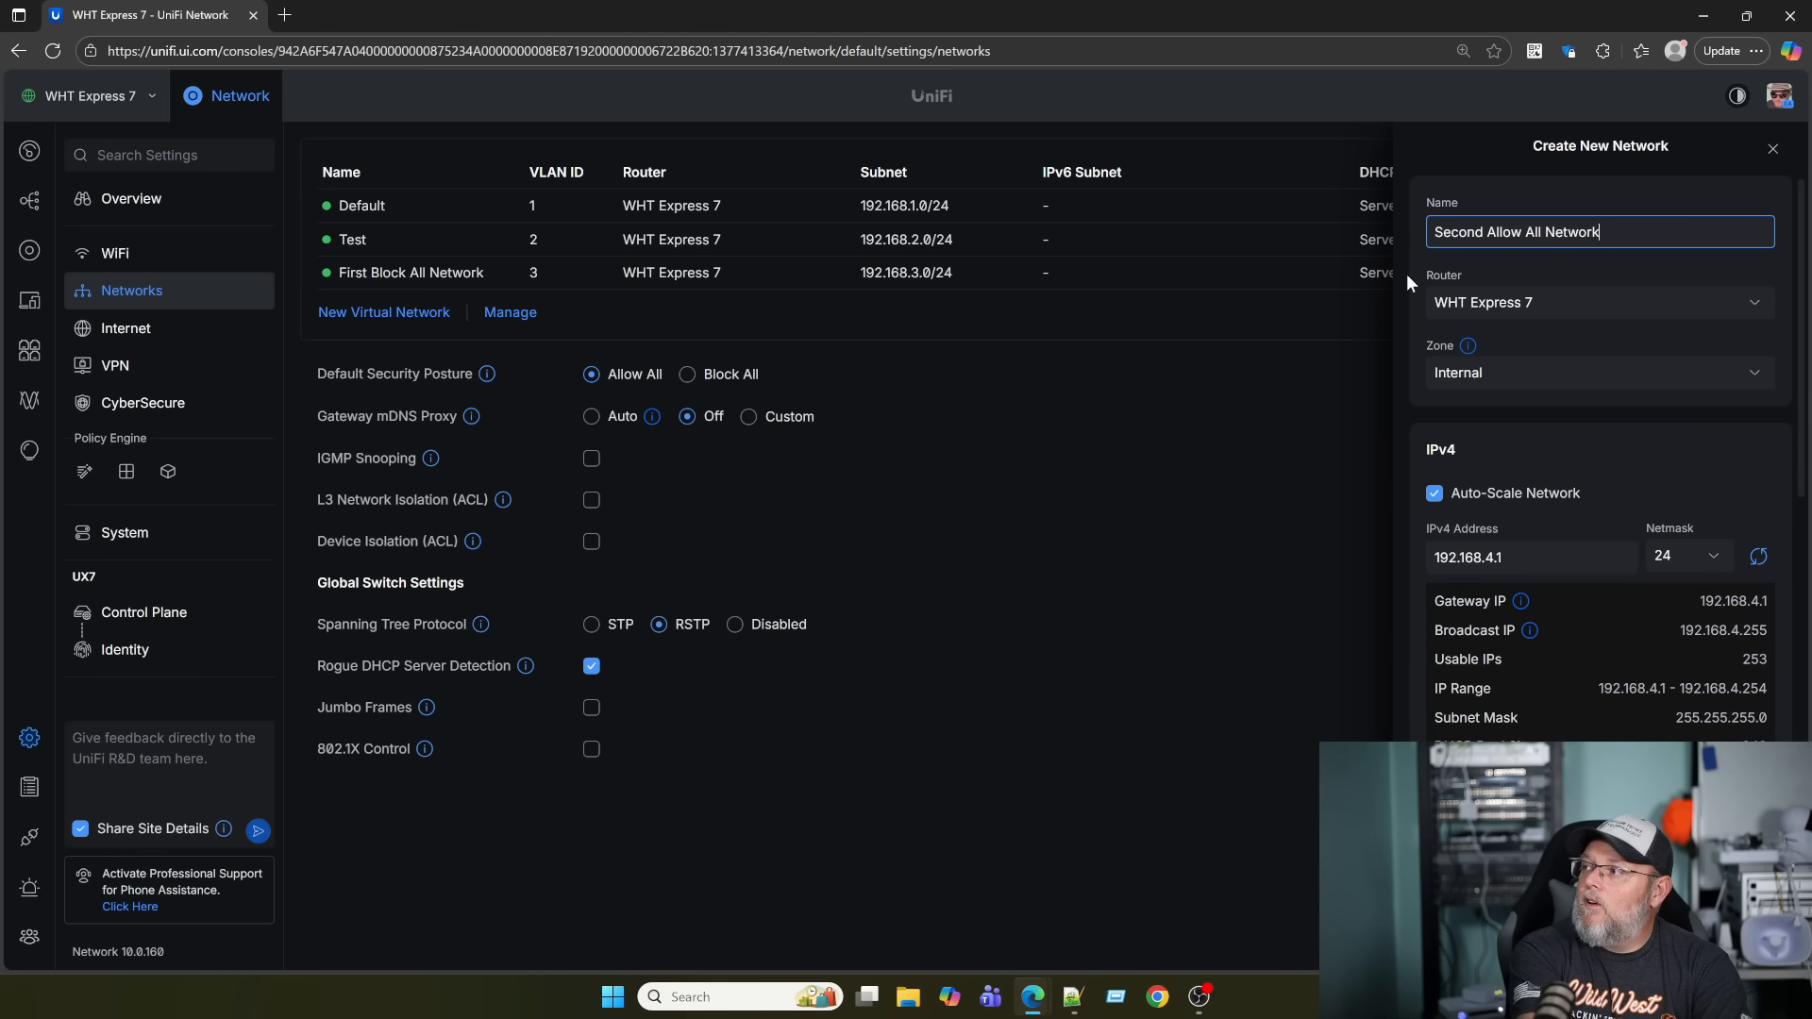
{"action": "scroll", "coordinate": [1517, 495], "scroll_direction": "down", "scroll_amount": 3}
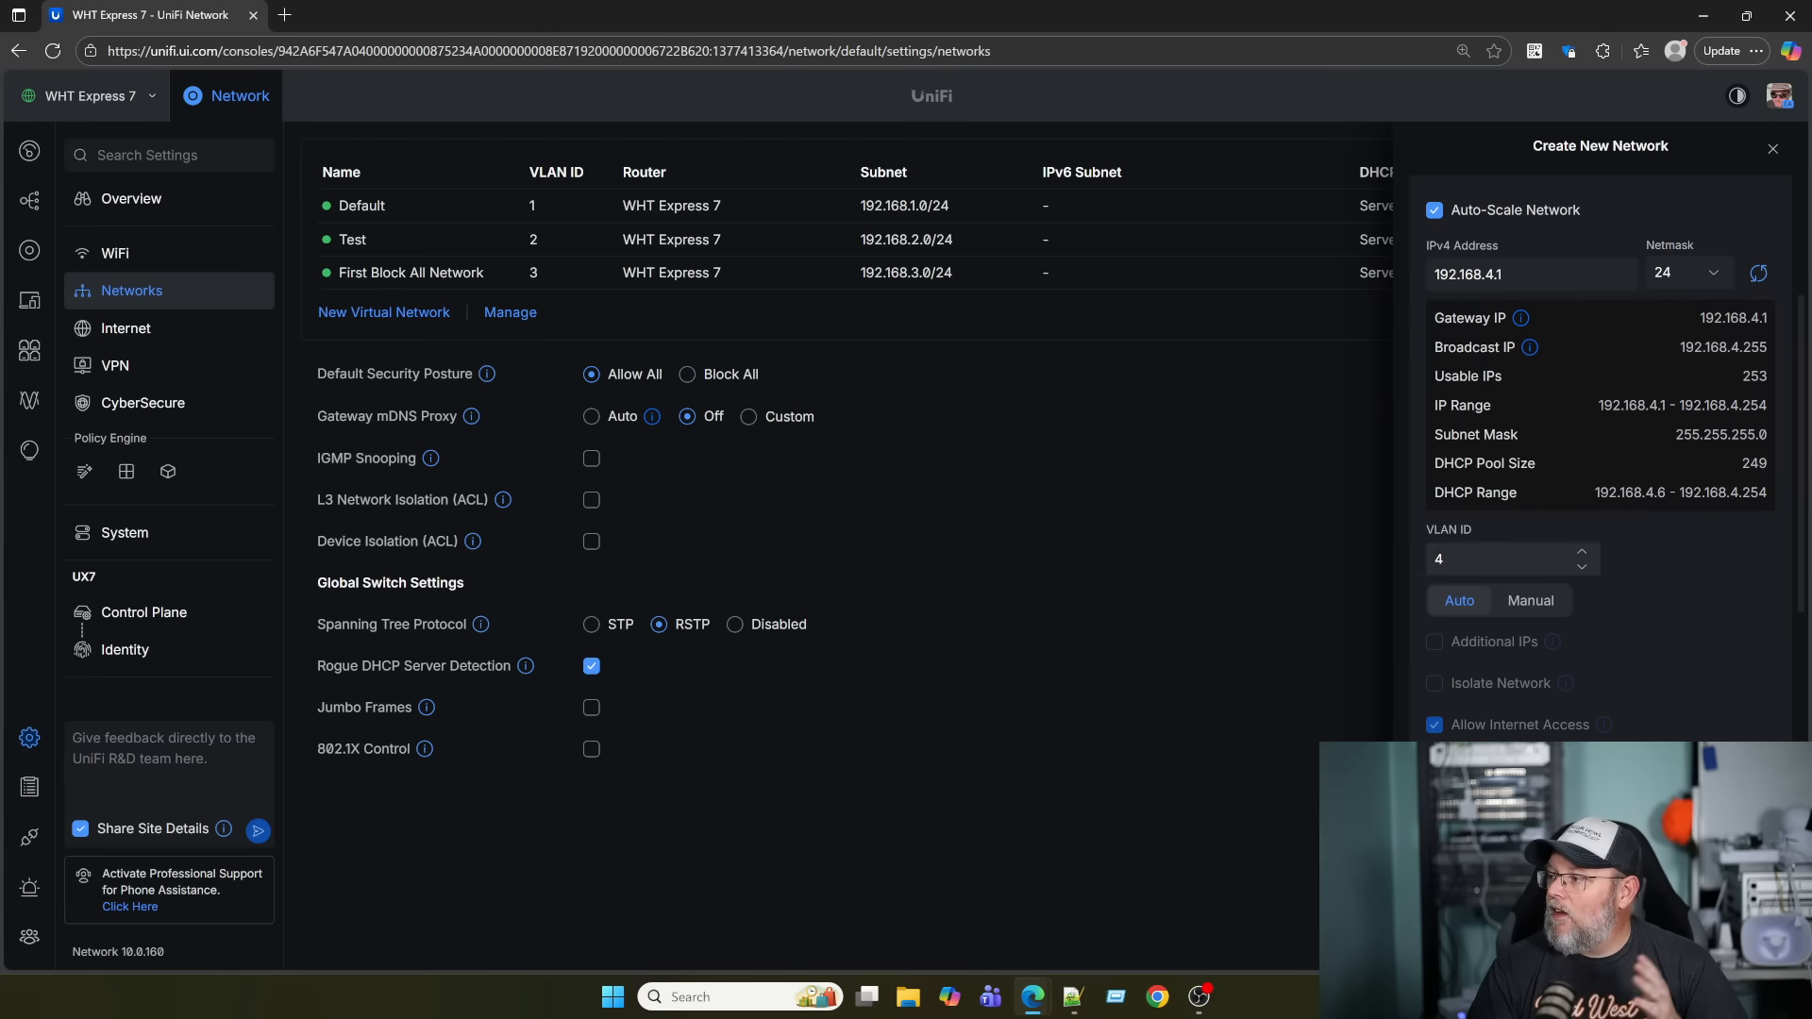
{"action": "scroll", "coordinate": [1458, 687], "scroll_direction": "down", "scroll_amount": 2}
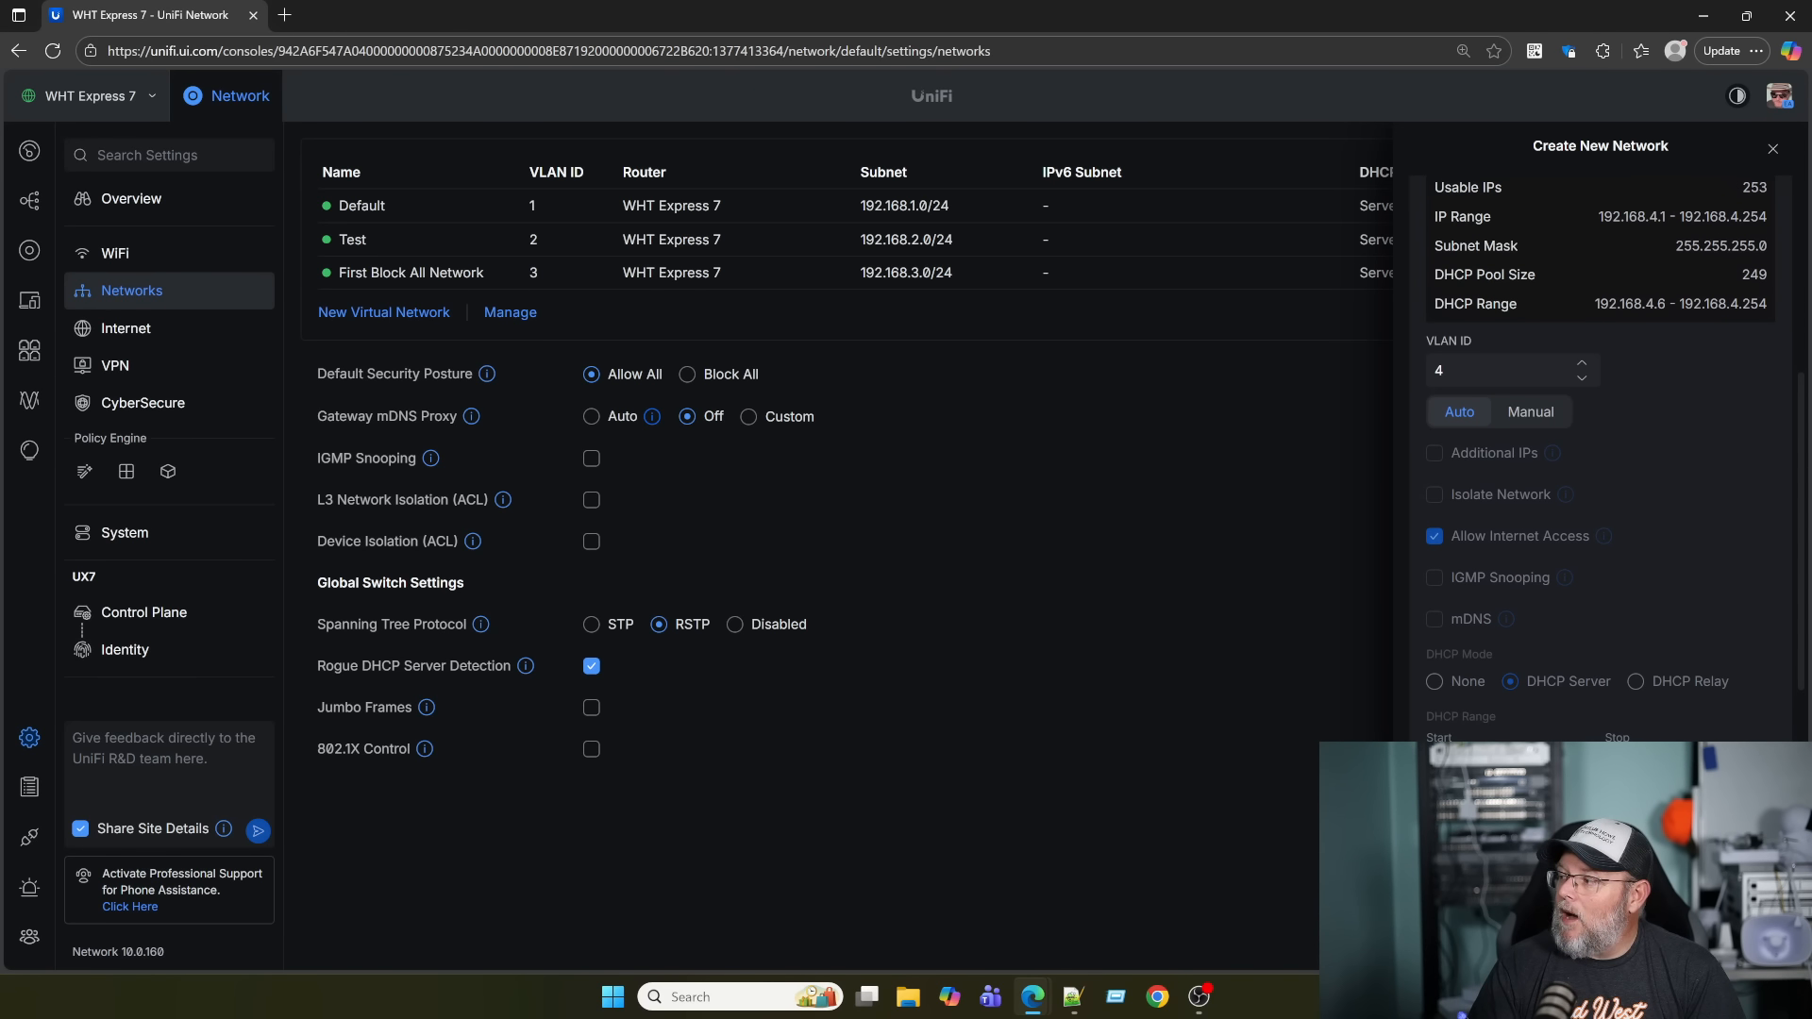
{"action": "left_click", "coordinate": [1773, 149]}
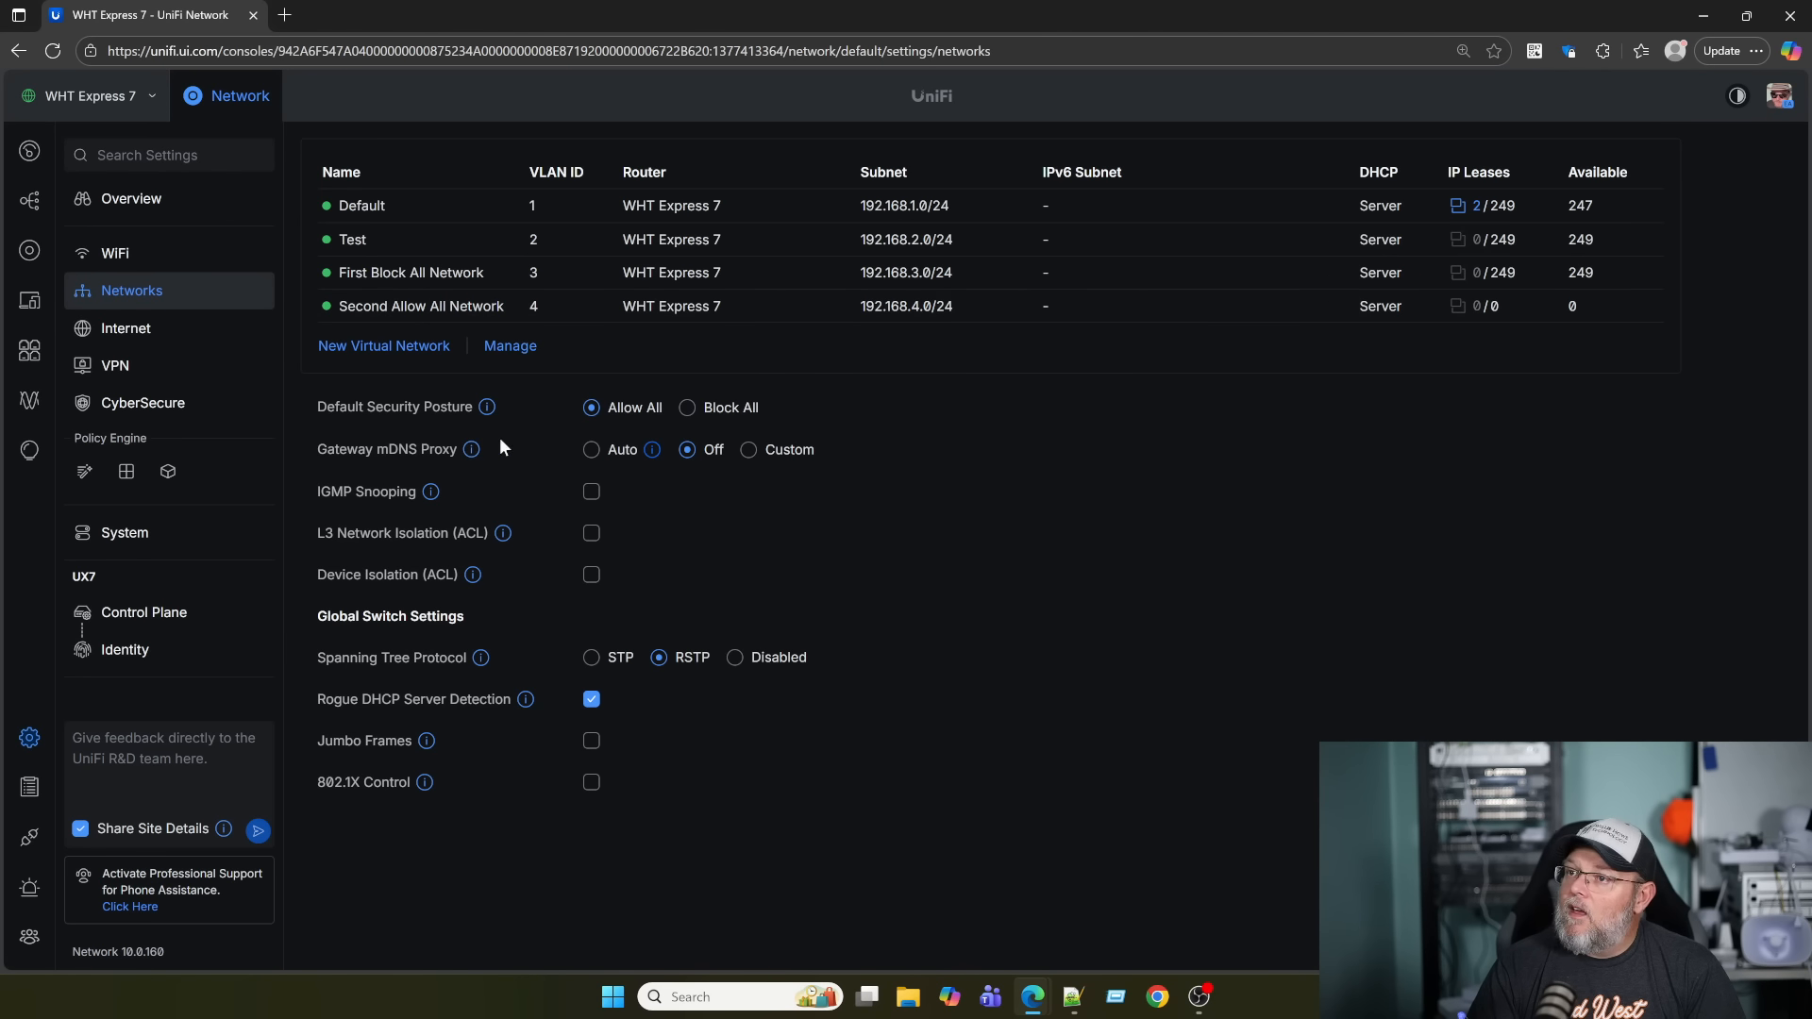
{"action": "left_click", "coordinate": [128, 474]}
Hide IPv6 policies and expand Isolated Networks, showing it blocks only 192.168.3.0/24.
{"action": "scroll", "coordinate": [613, 639], "scroll_direction": "down", "scroll_amount": 8}
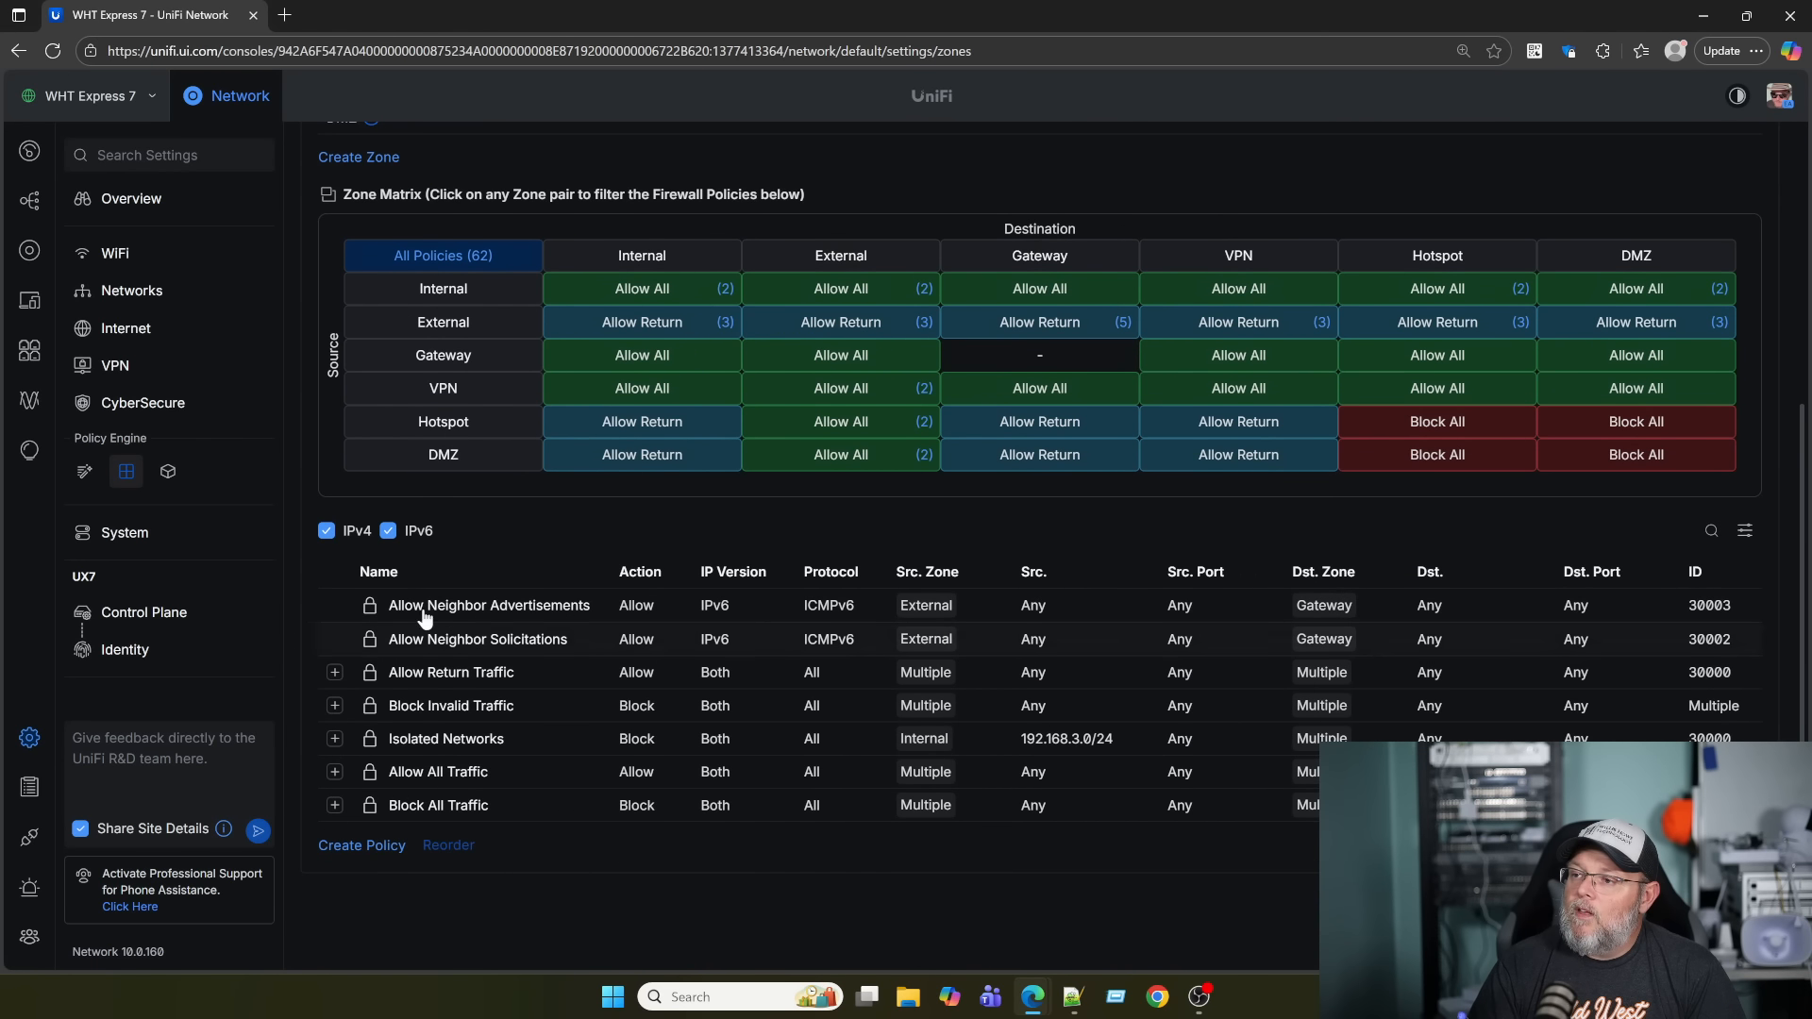
{"action": "left_click", "coordinate": [388, 530]}
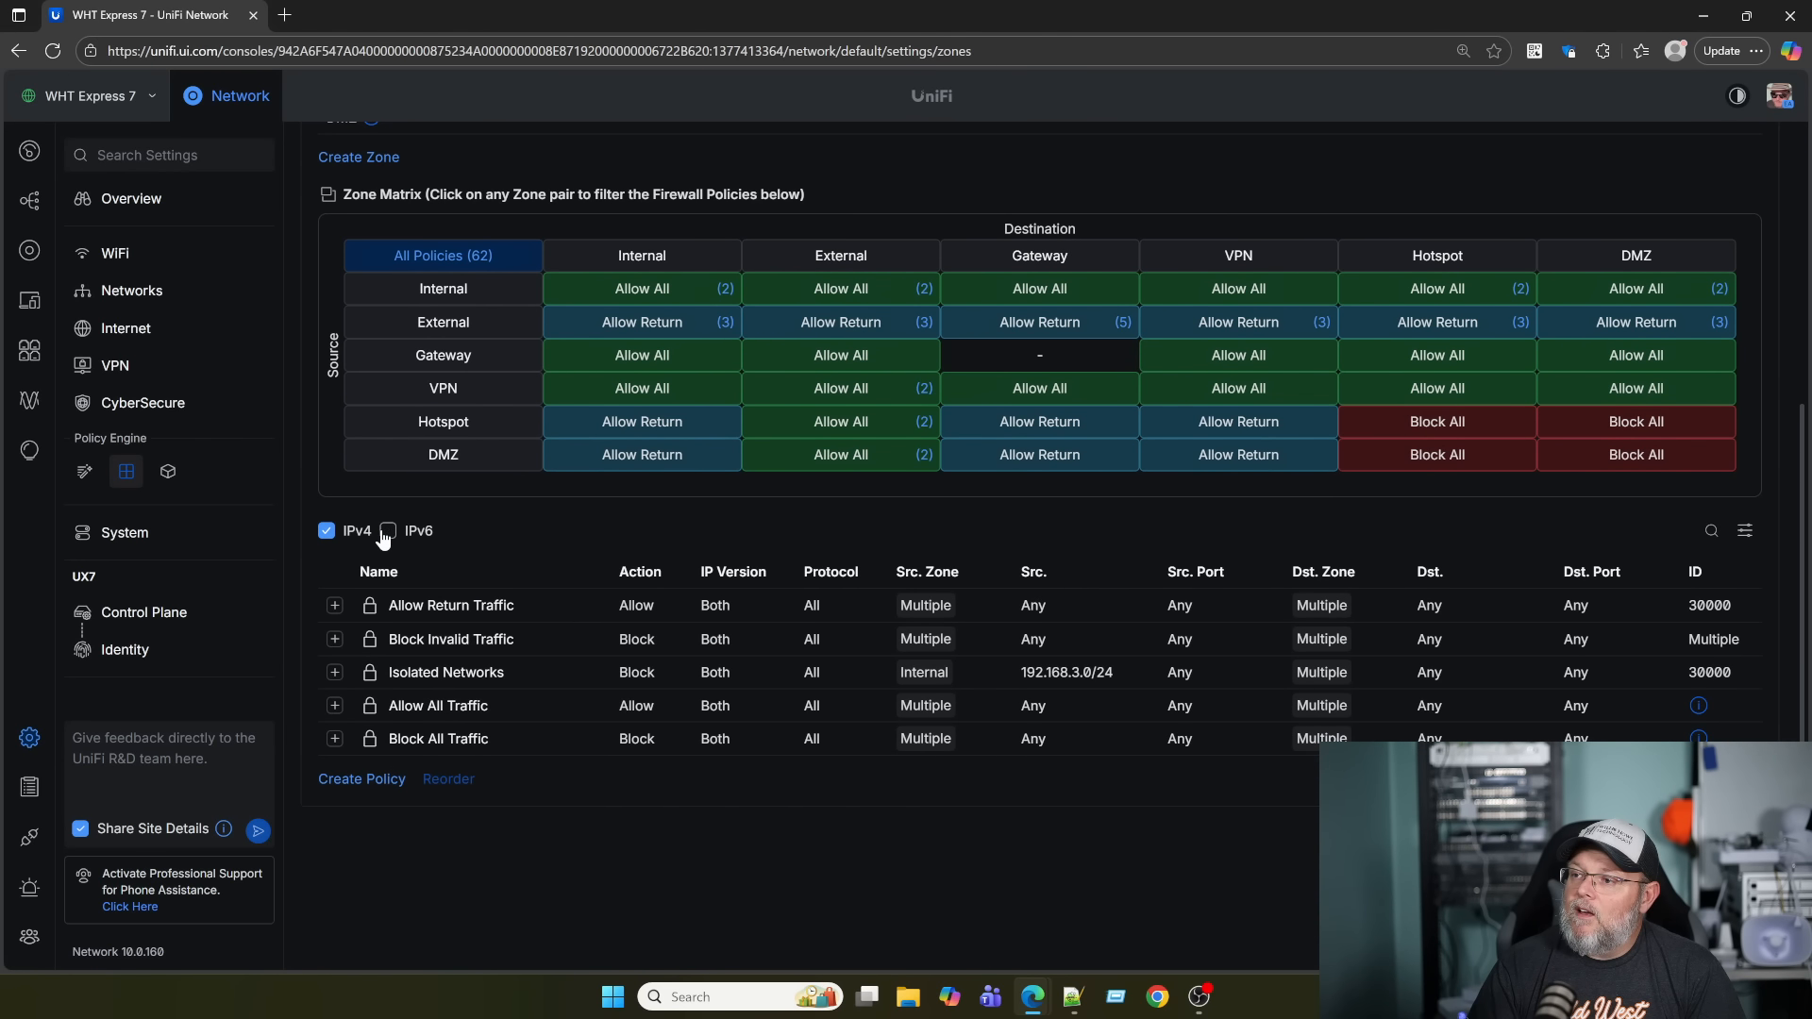
{"action": "scroll", "coordinate": [538, 576], "scroll_direction": "down", "scroll_amount": 2}
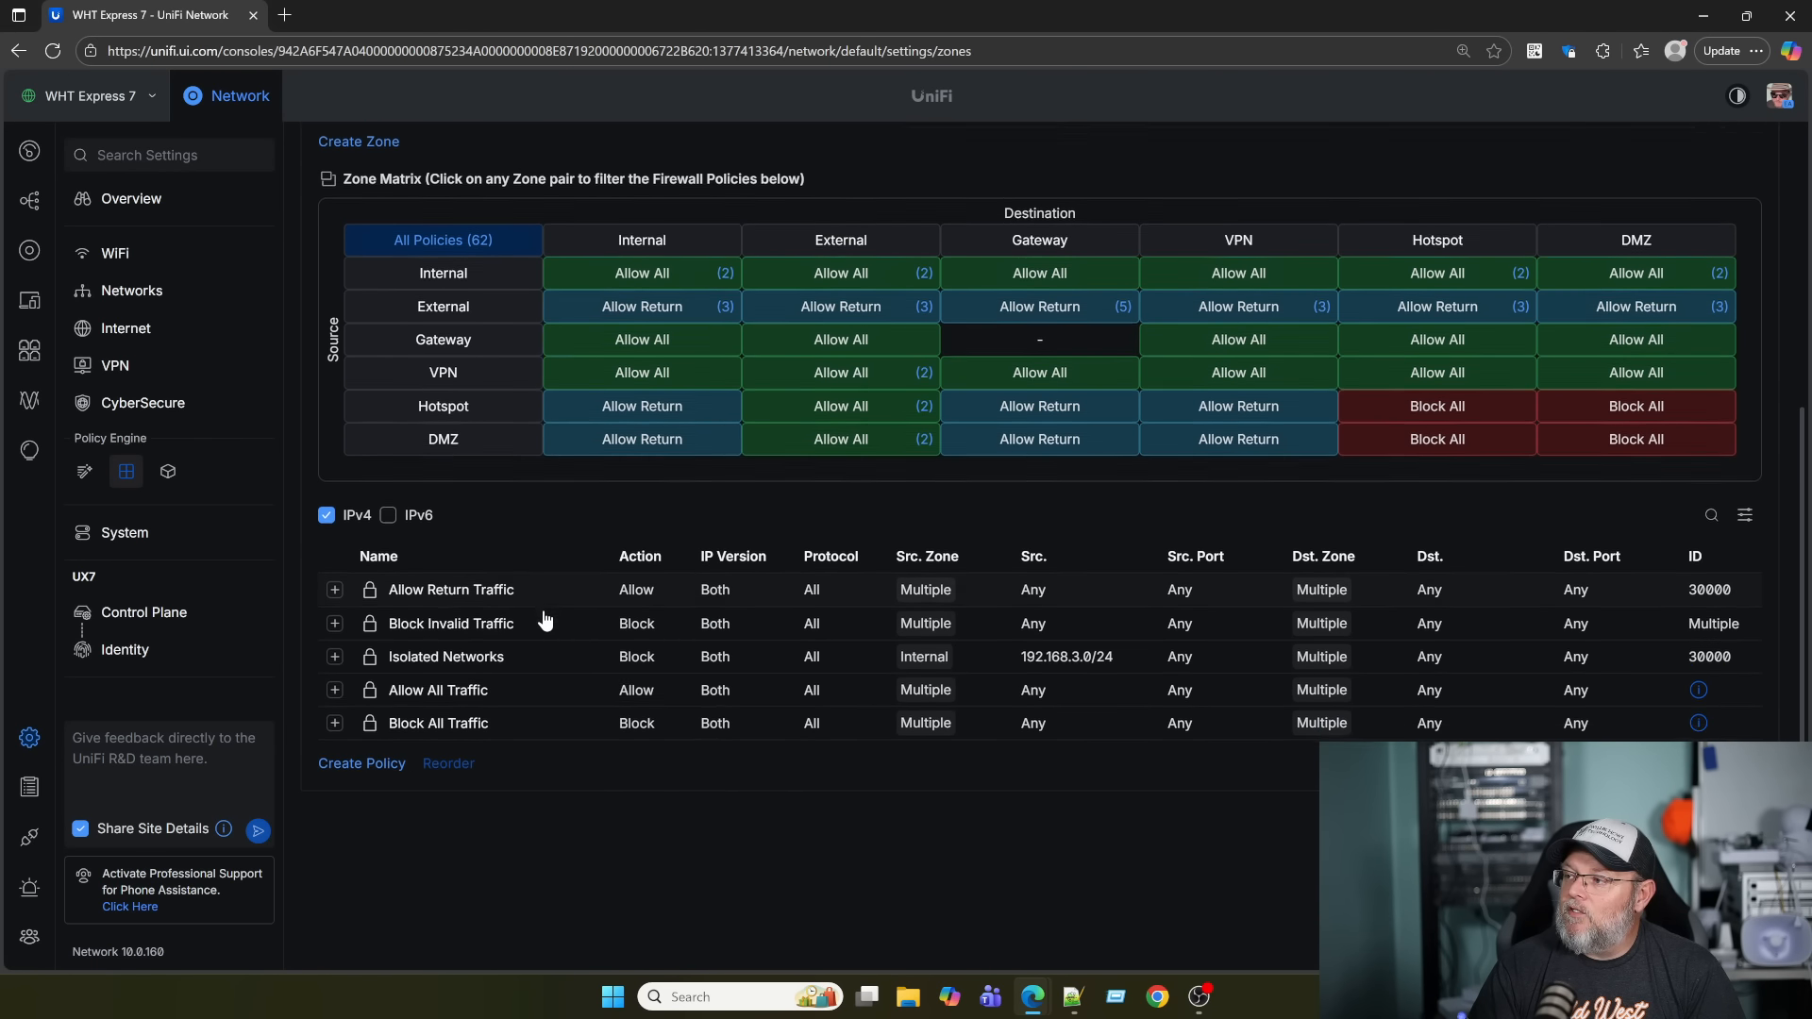
{"action": "left_click", "coordinate": [334, 577]}
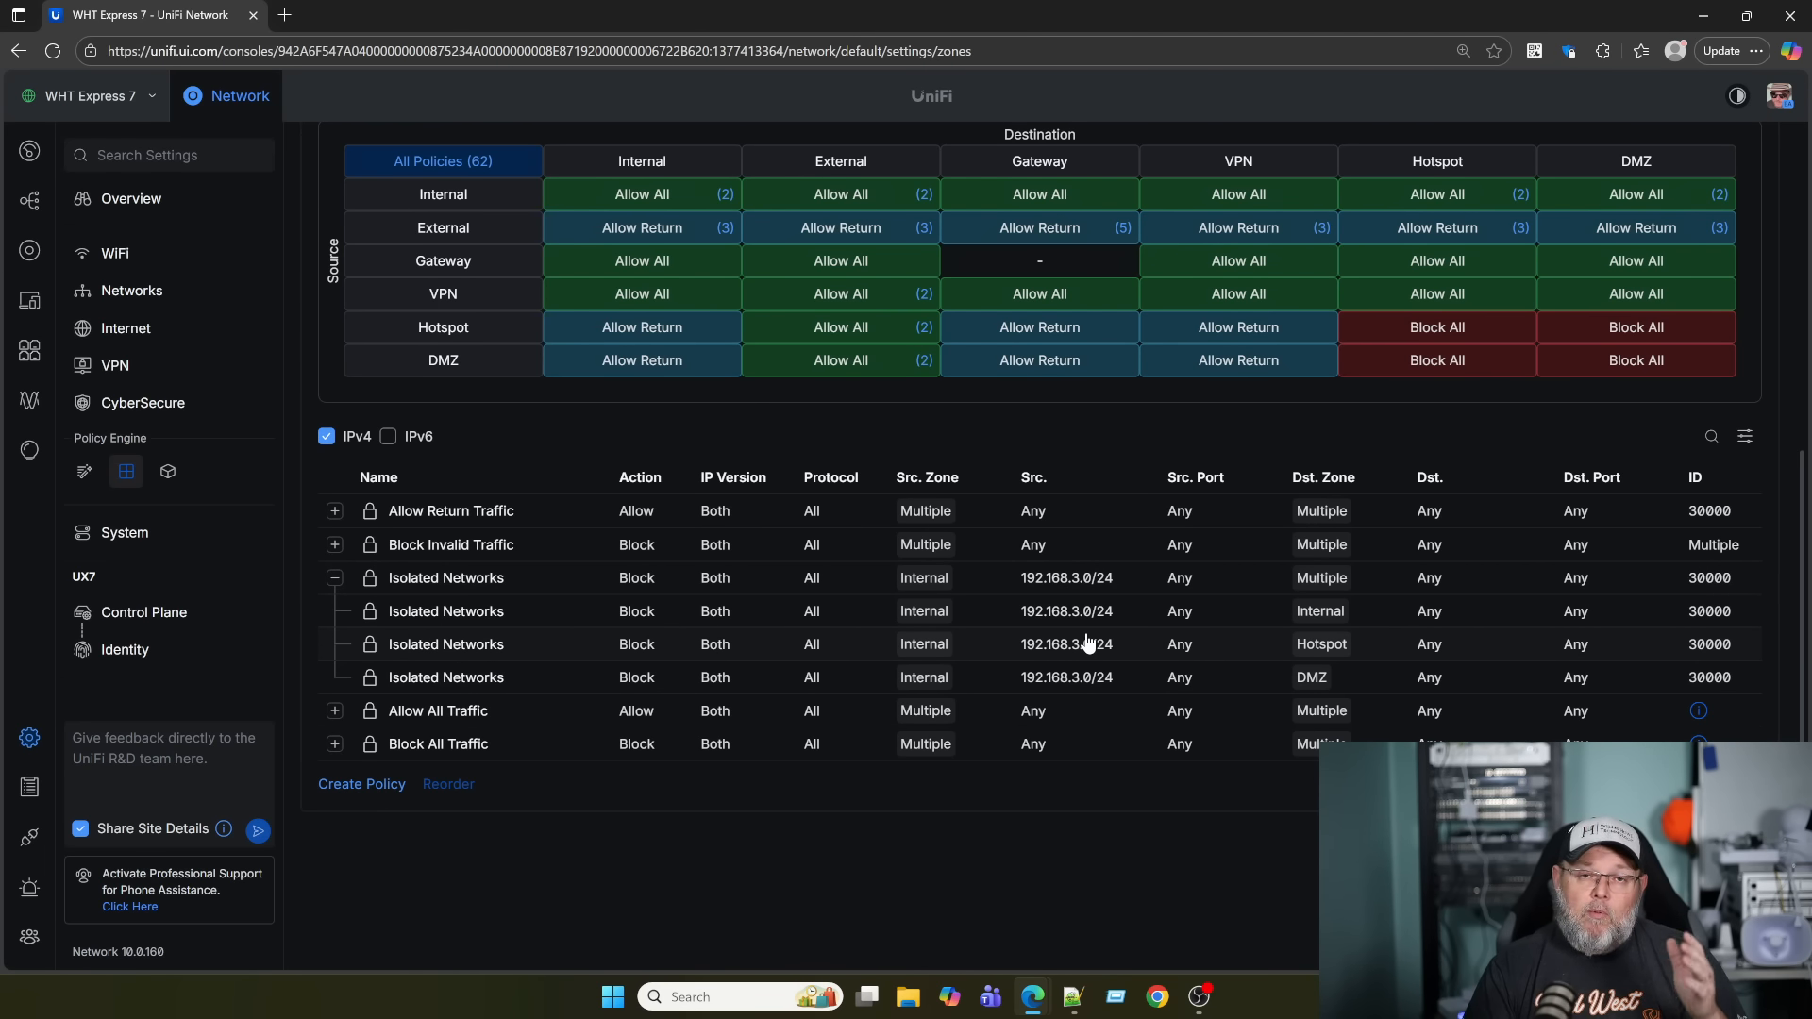
{"action": "scroll", "coordinate": [931, 749], "scroll_direction": "up", "scroll_amount": 7}
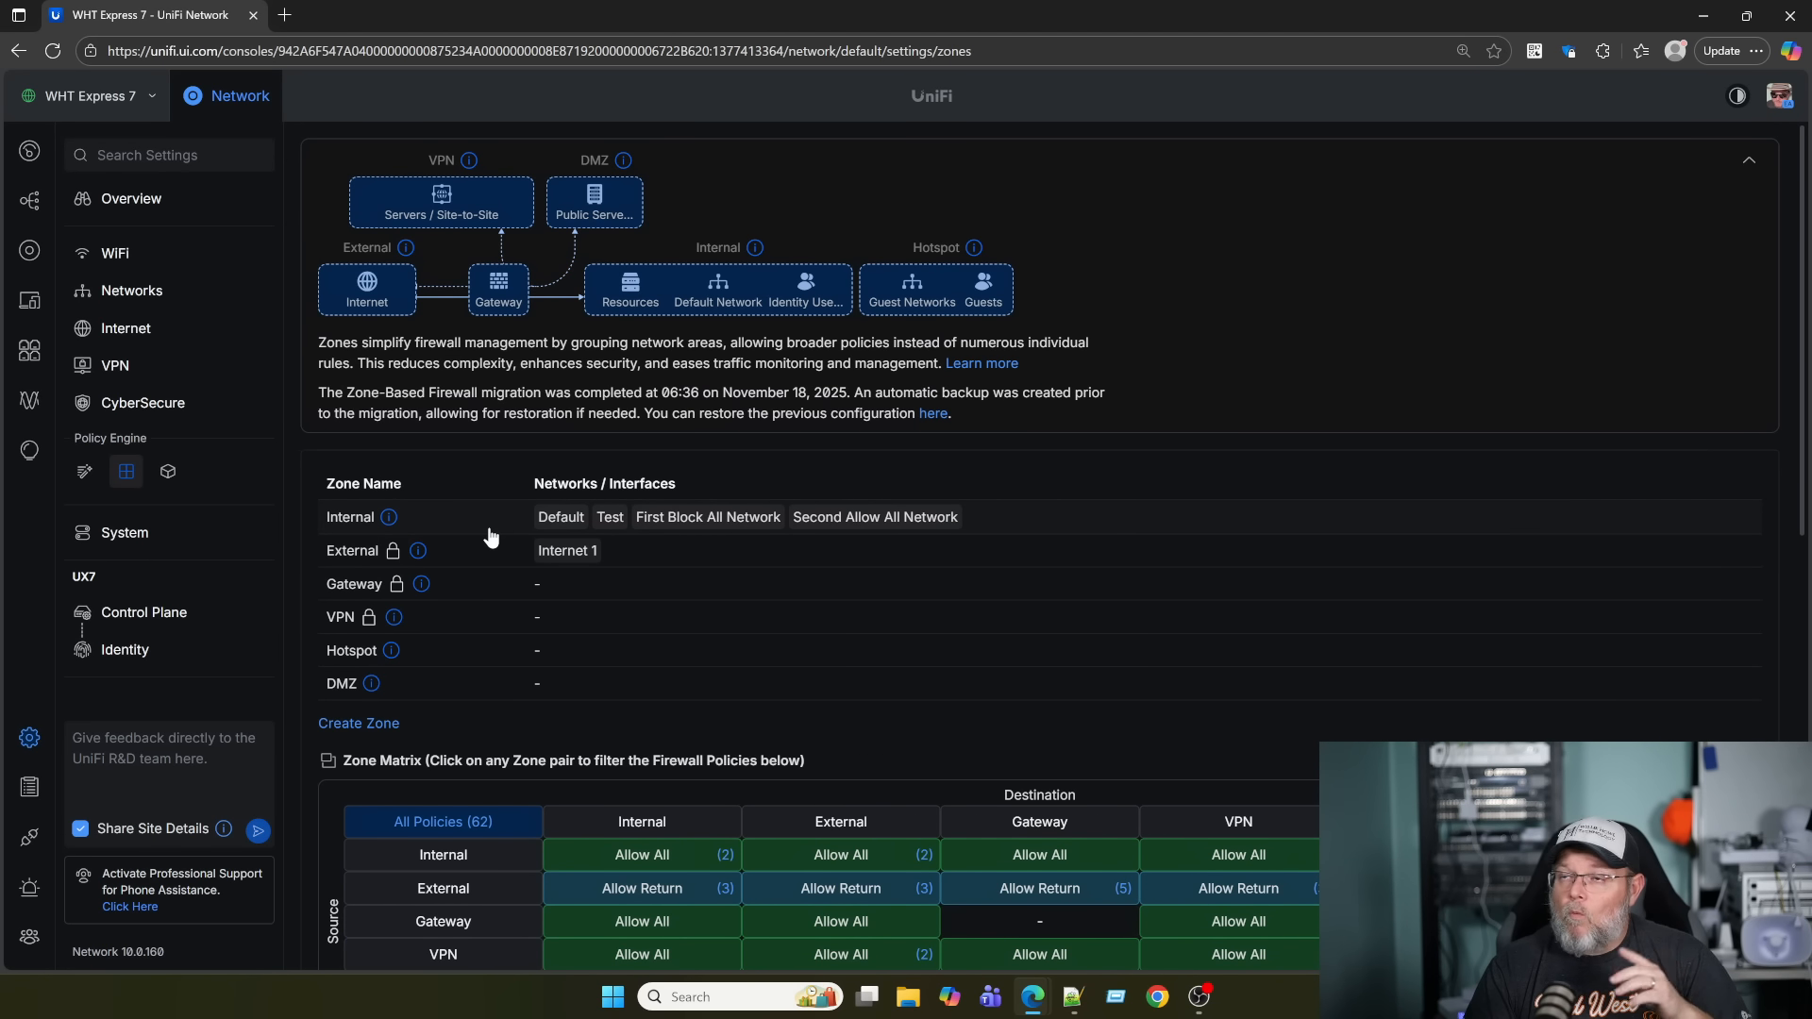
Set the default security posture back to Block All, then begin a new virtual network.
{"action": "left_click", "coordinate": [143, 293]}
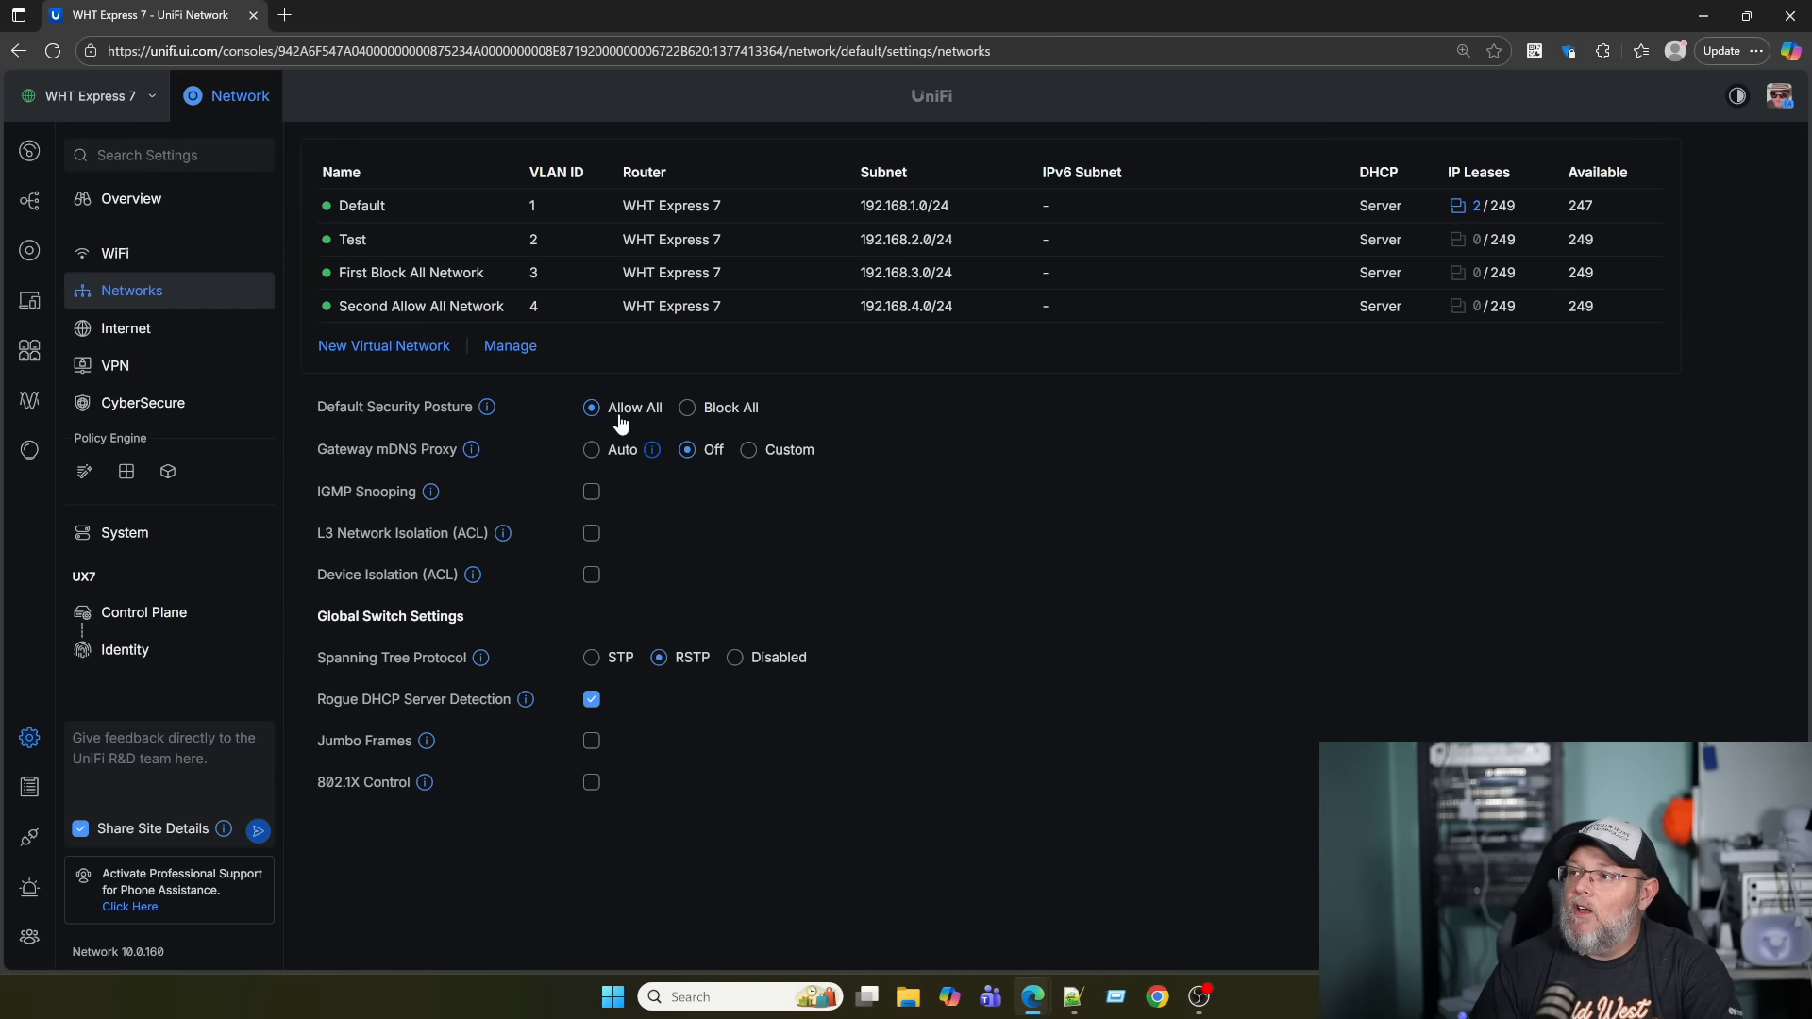
{"action": "left_click", "coordinate": [687, 408]}
{"action": "left_click", "coordinate": [860, 342]}
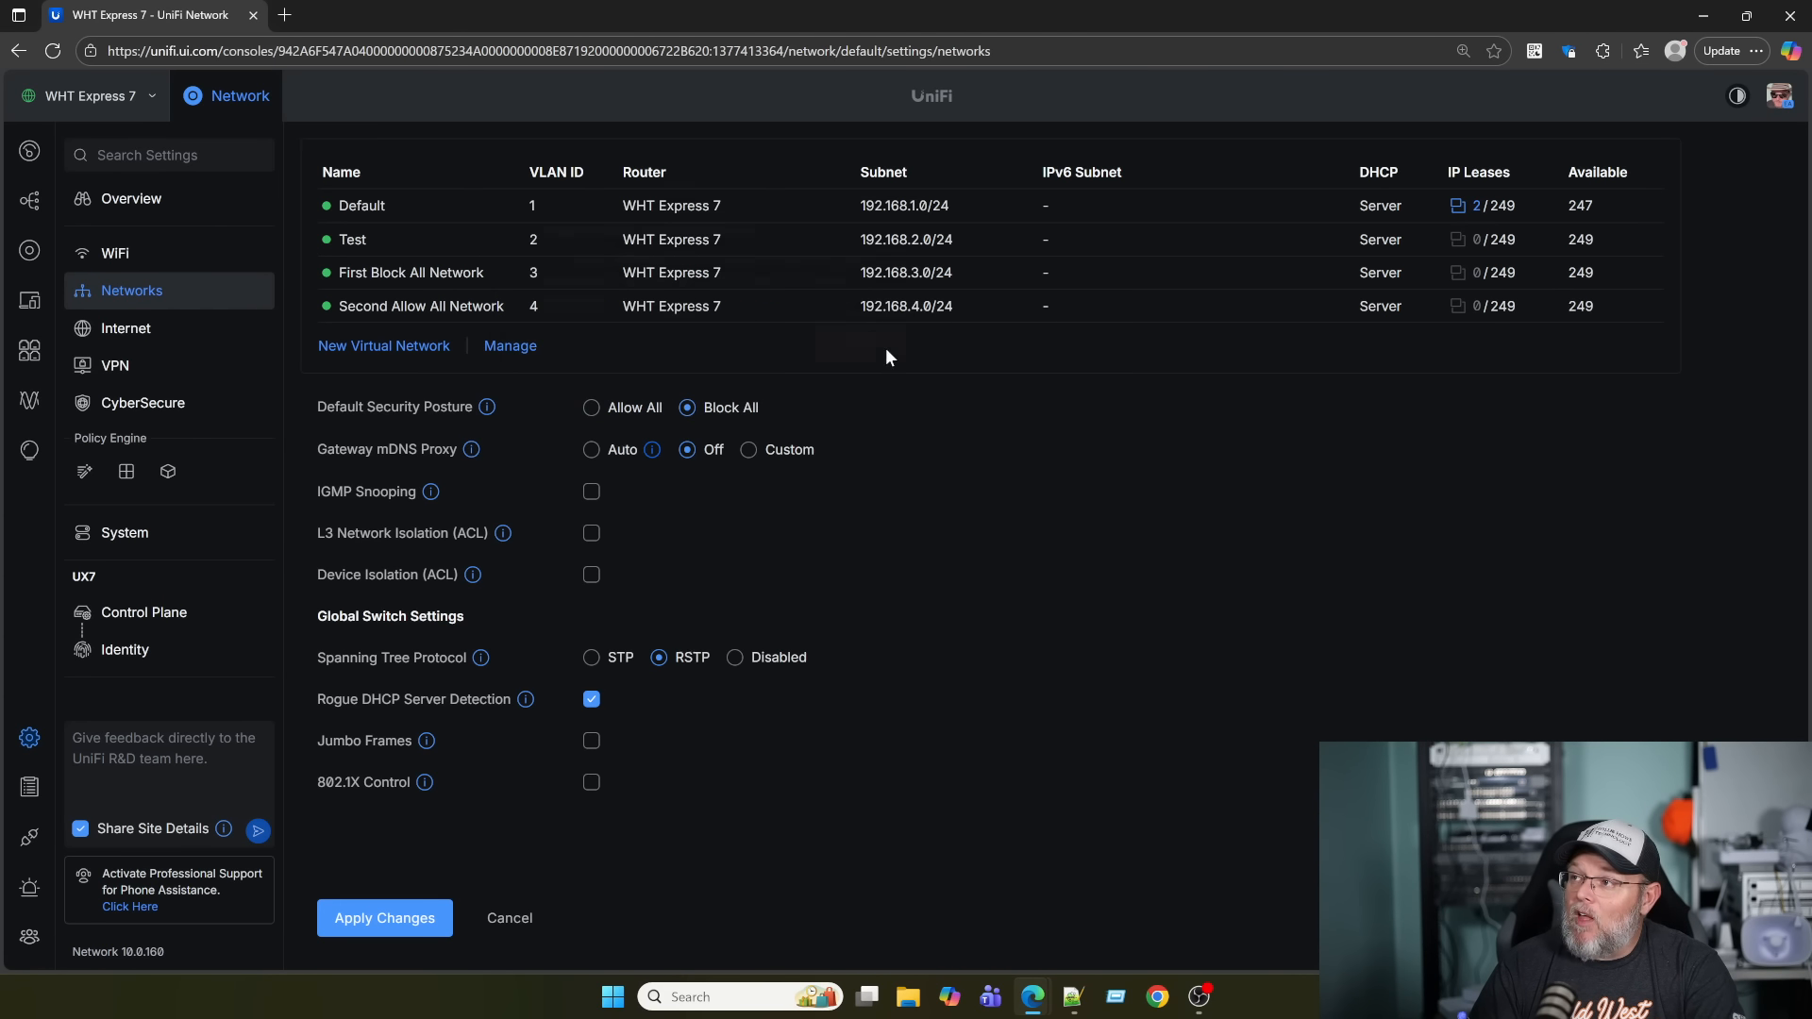
{"action": "left_click", "coordinate": [425, 917]}
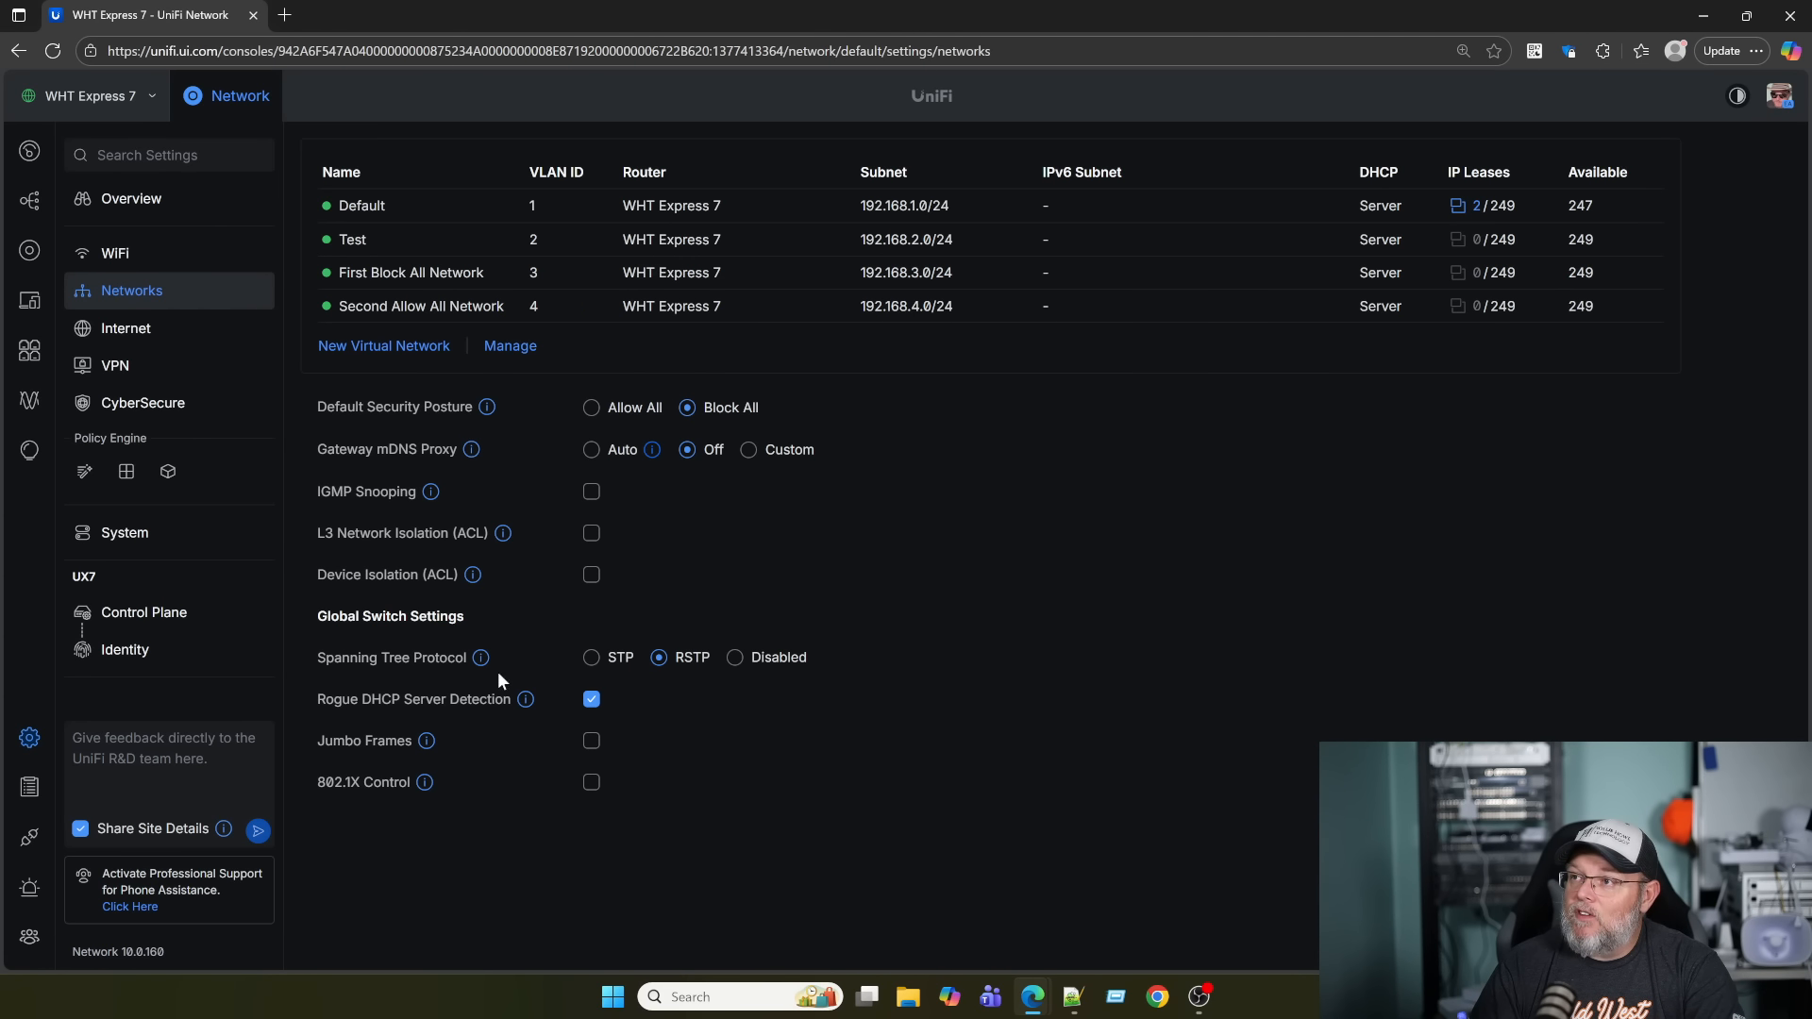
{"action": "left_click", "coordinate": [358, 348]}
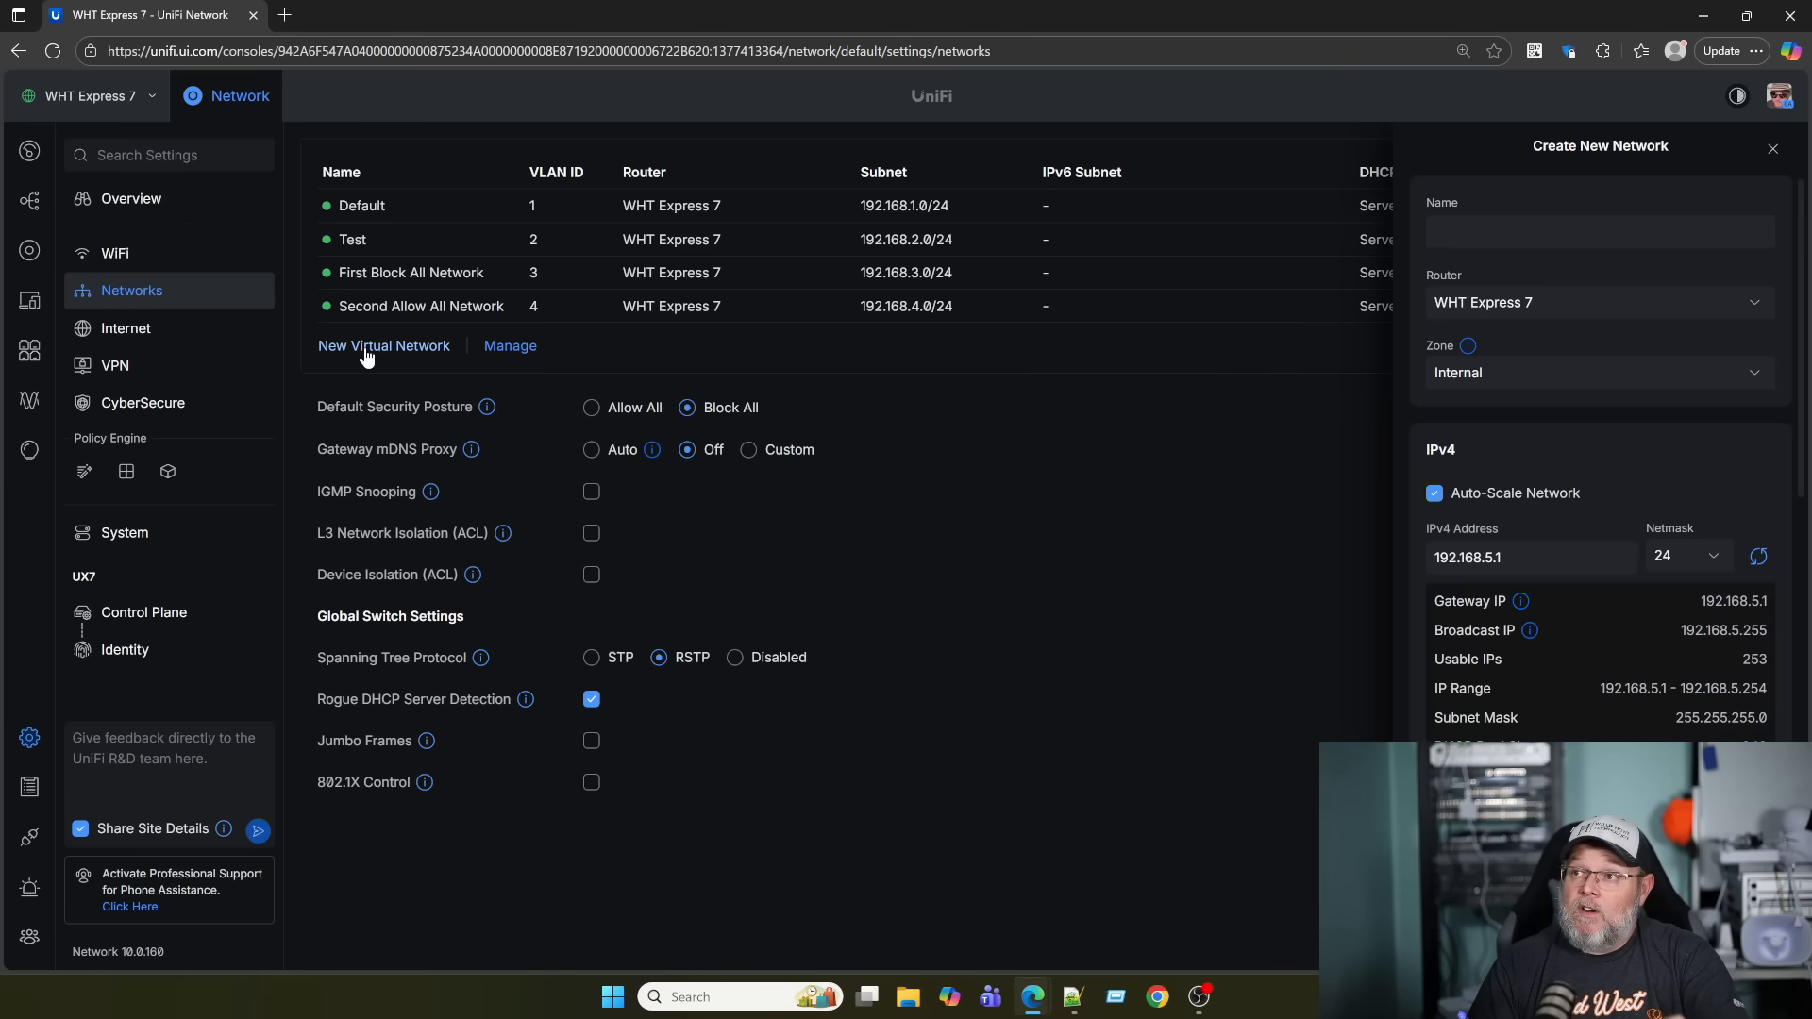
Create 'Second Block ALl Network' on VLAN 5, 192.168.5.0/24, and return to the Zones page.
{"action": "type", "text": "S"}
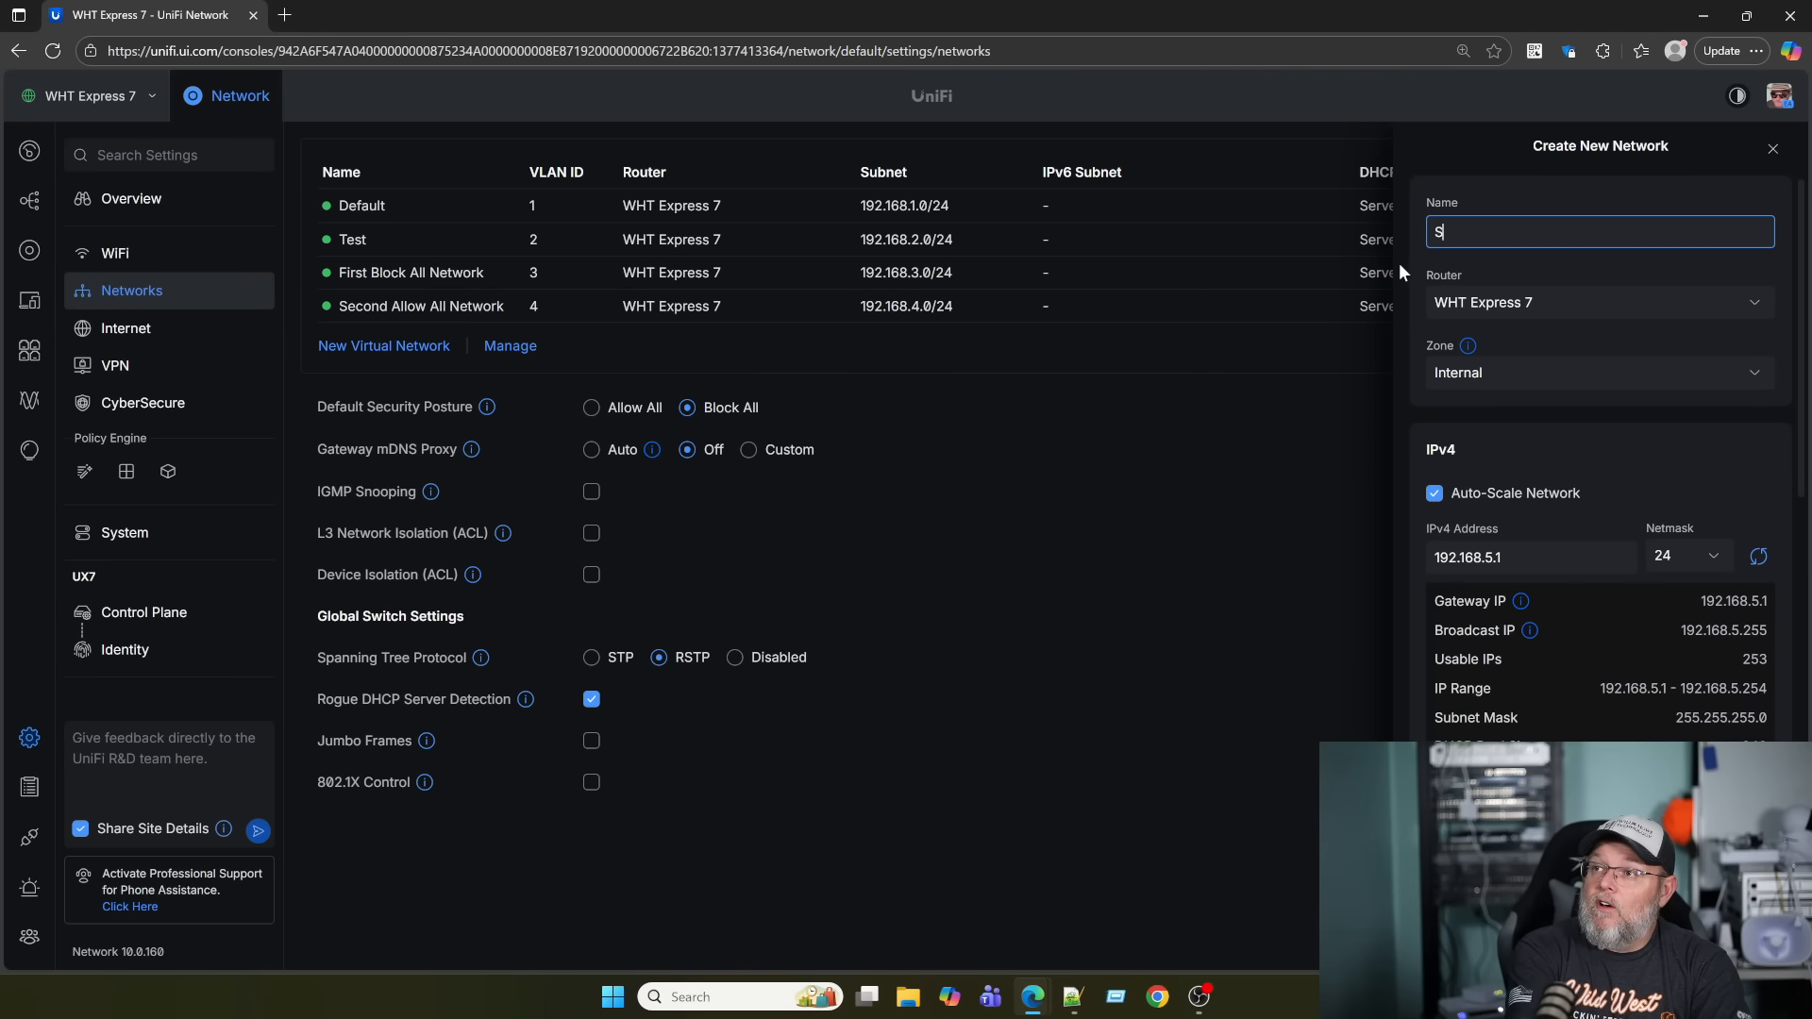
{"action": "type", "text": "econd "}
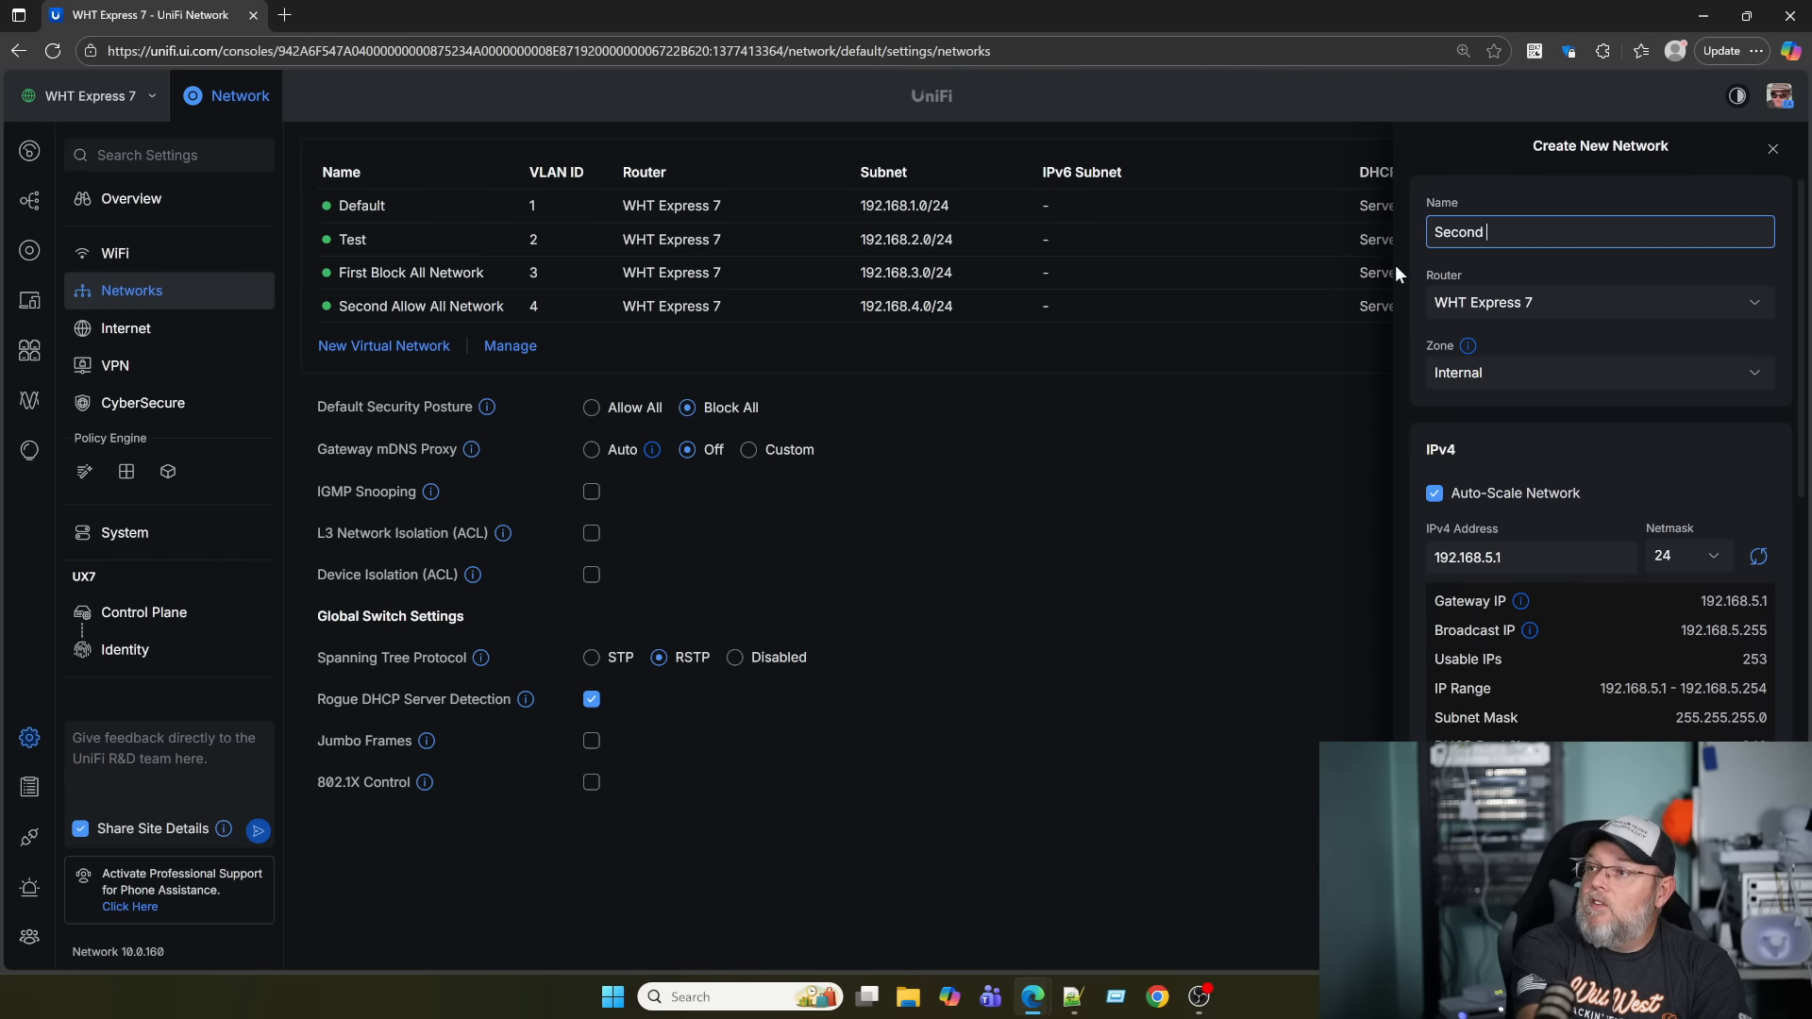
{"action": "type", "text": "Block ALl Network"}
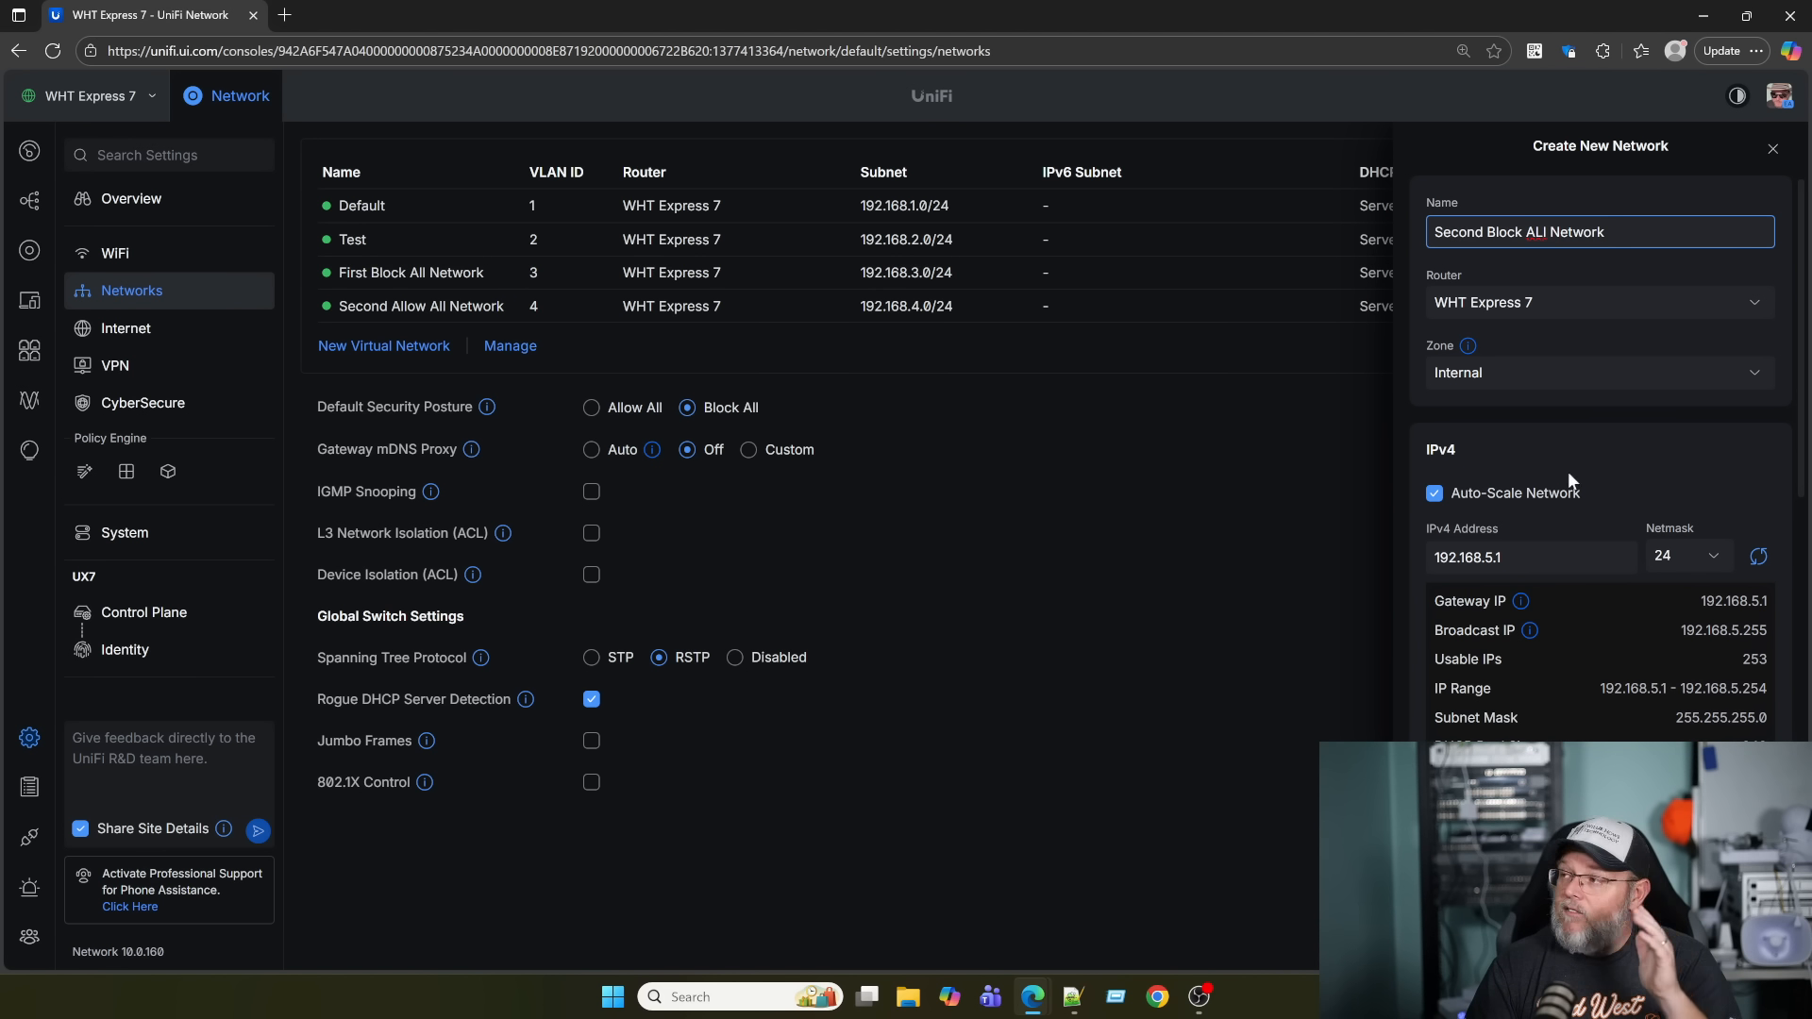
{"action": "scroll", "coordinate": [1559, 612], "scroll_direction": "down", "scroll_amount": 2}
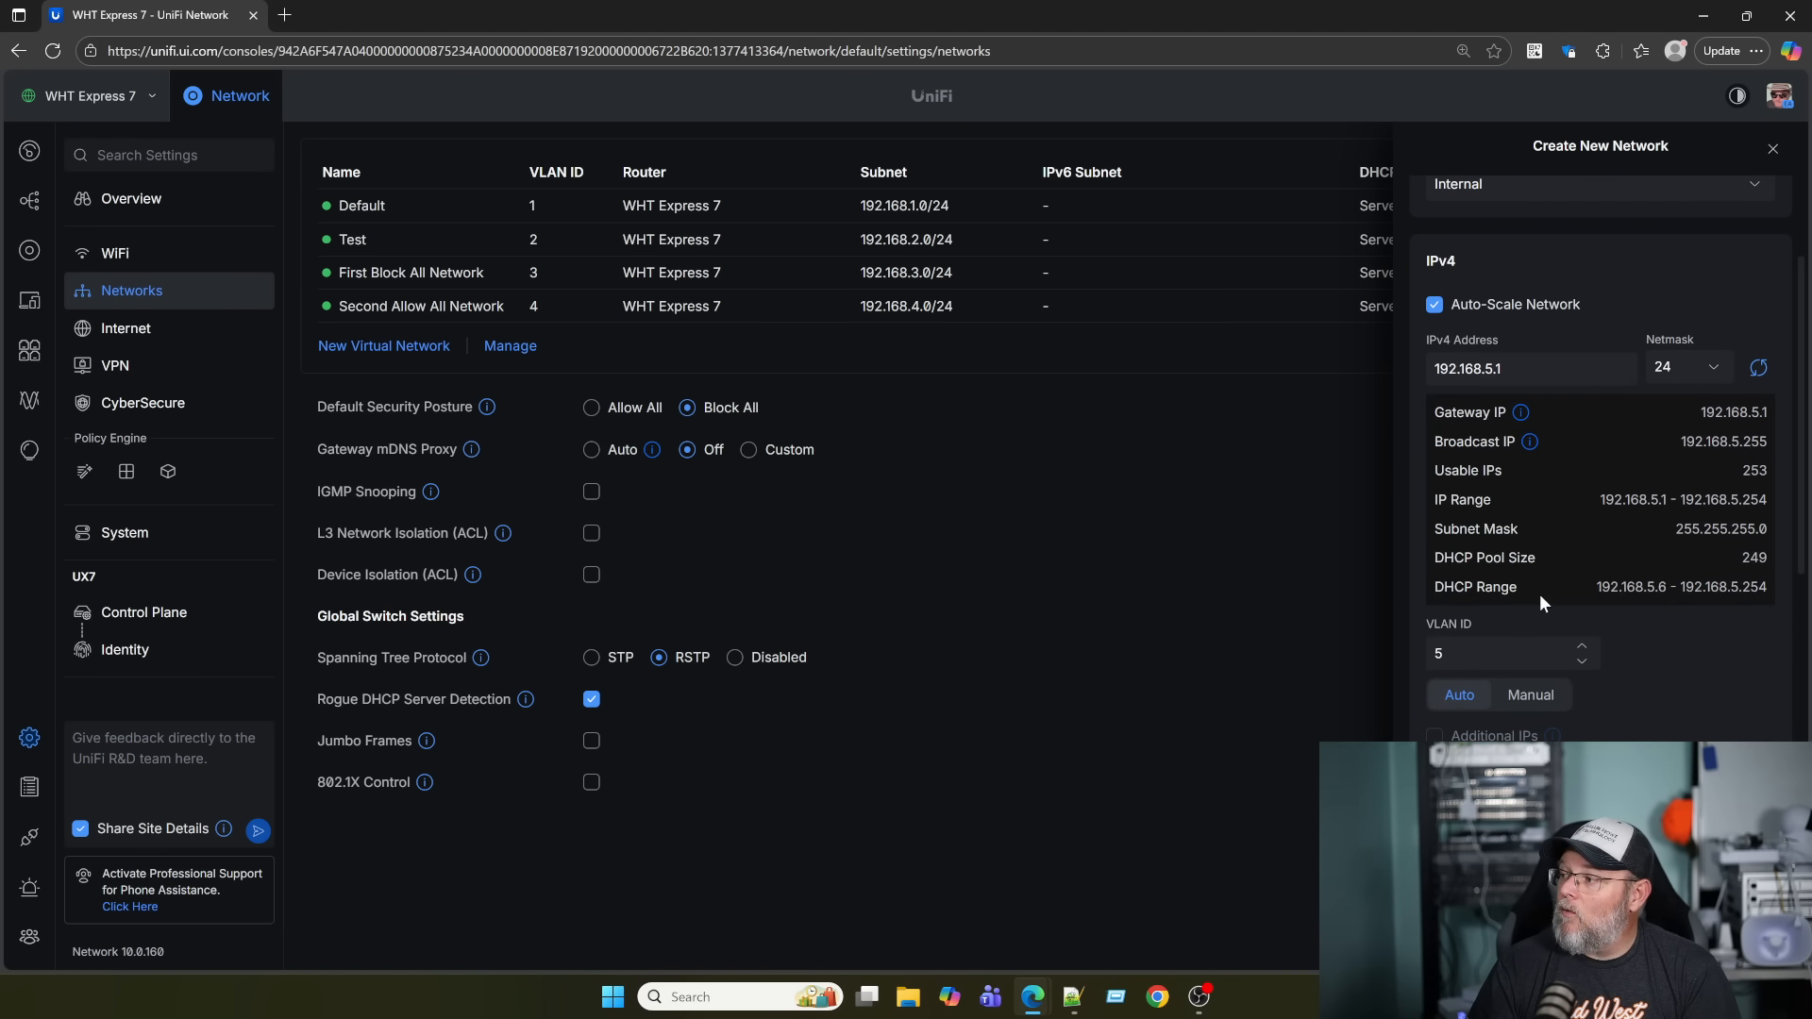
{"action": "scroll", "coordinate": [1482, 700], "scroll_direction": "down", "scroll_amount": 3}
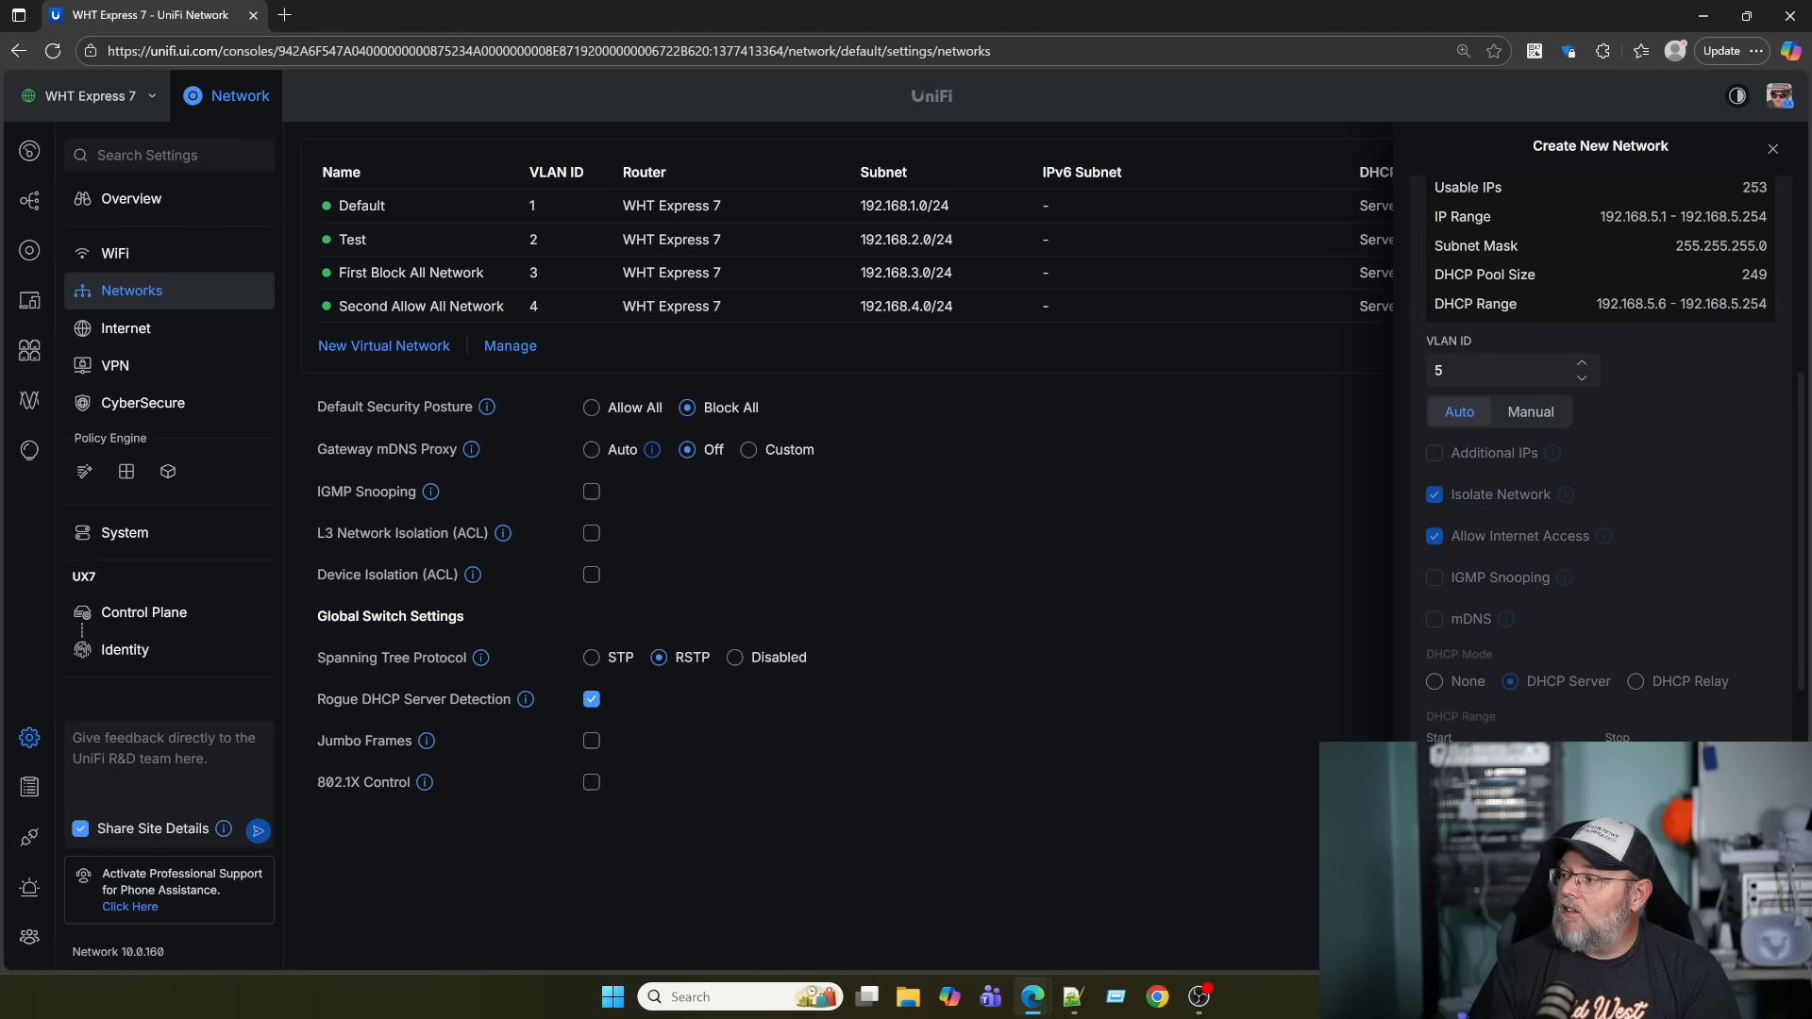
{"action": "left_click", "coordinate": [1772, 149]}
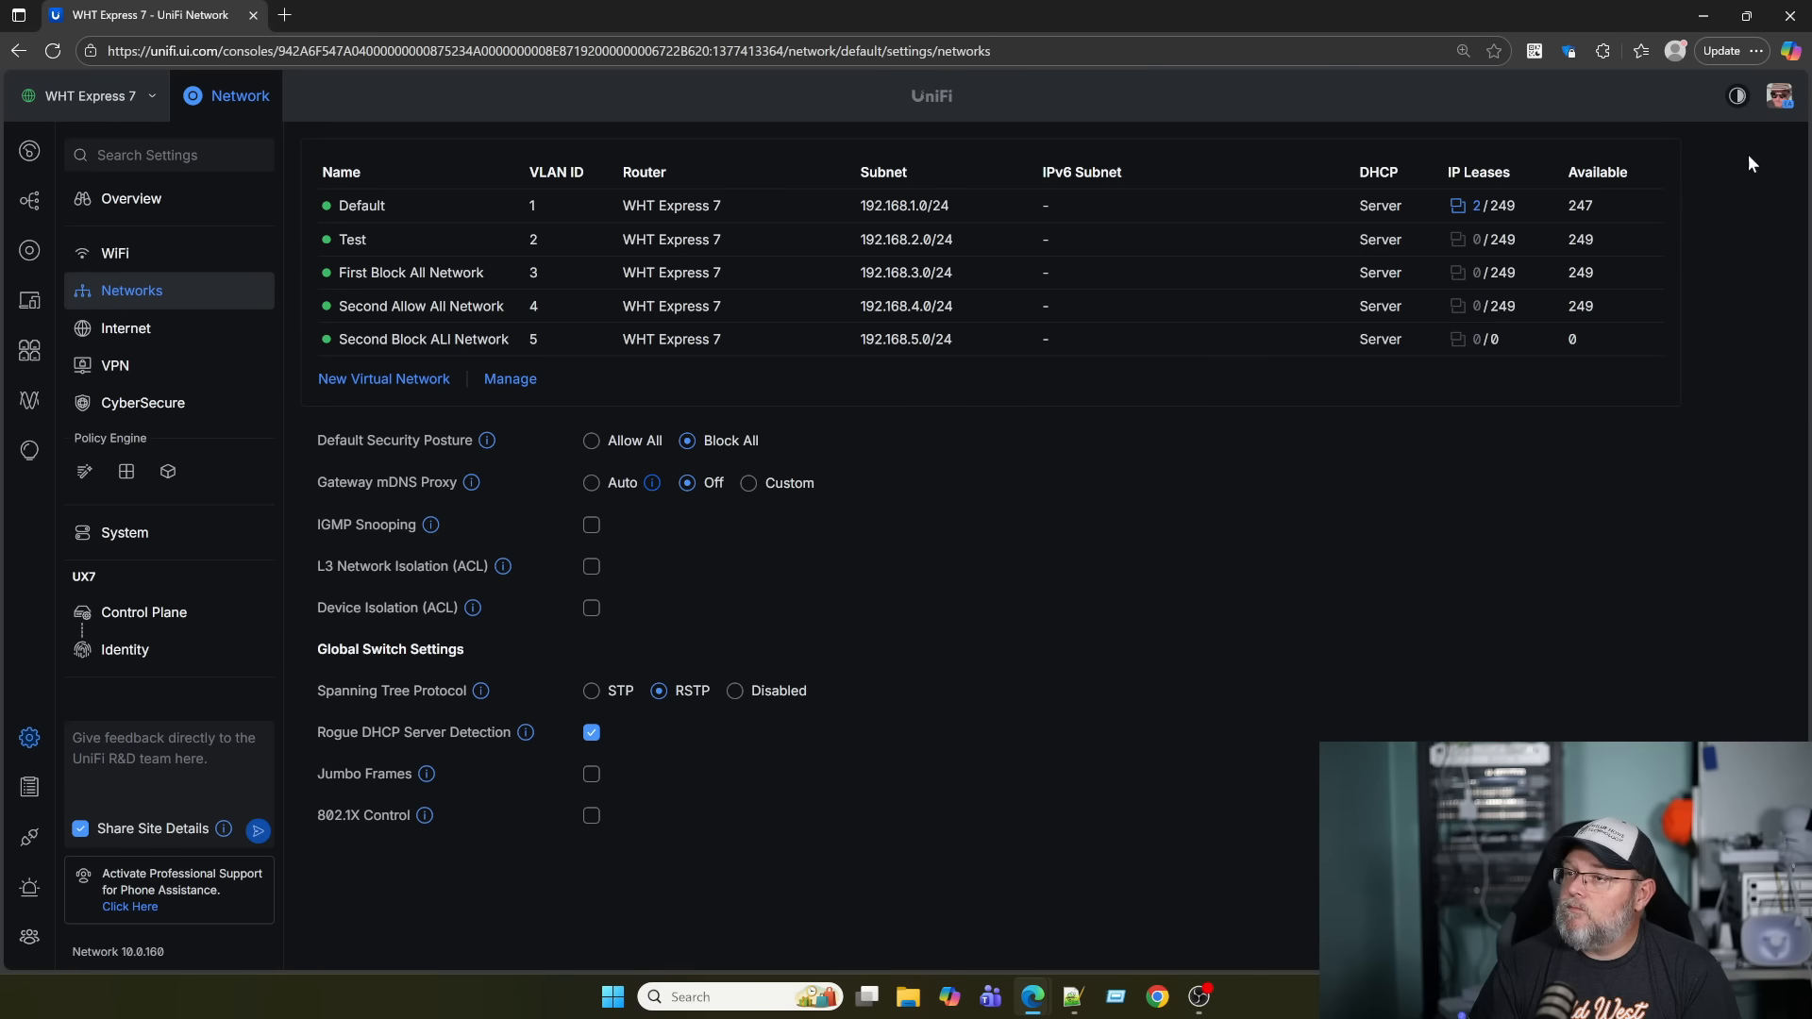
{"action": "left_click", "coordinate": [126, 471]}
Expand Isolated Networks to confirm its 2 subnets, 192.168.3.0/24 and 192.168.5.0/24.
{"action": "scroll", "coordinate": [503, 516], "scroll_direction": "down", "scroll_amount": 5}
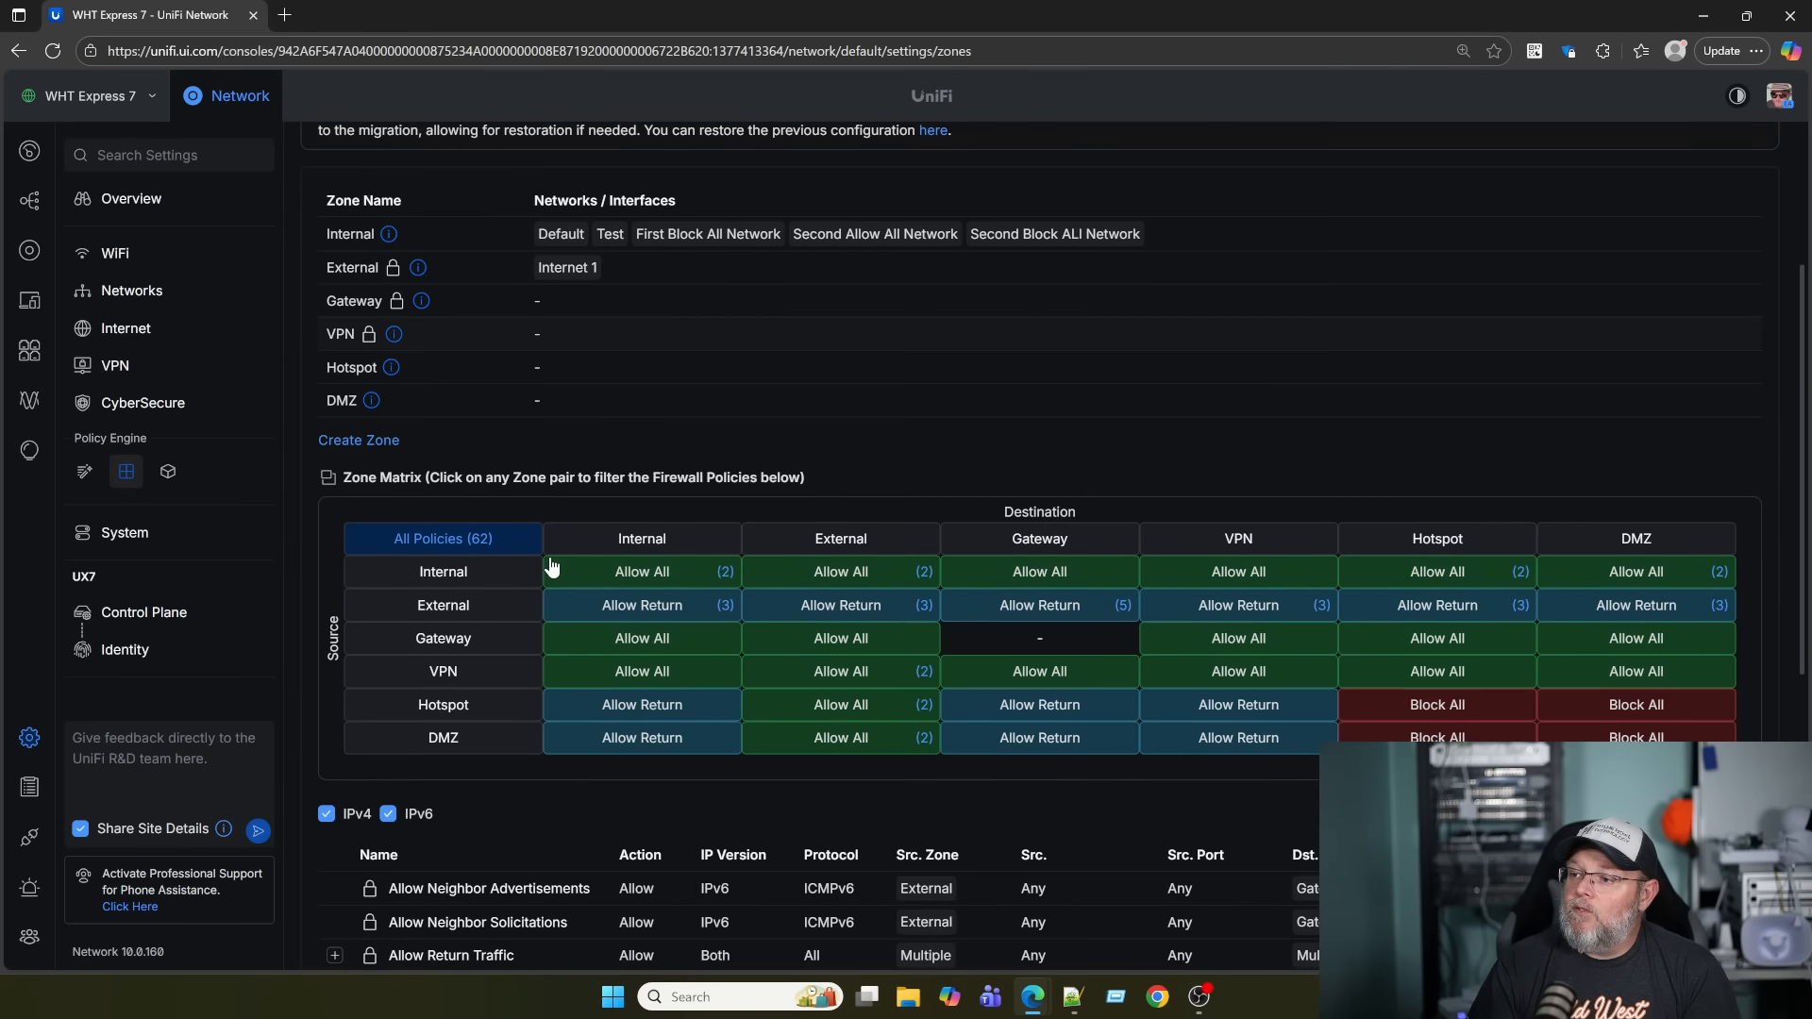
{"action": "scroll", "coordinate": [407, 643], "scroll_direction": "down", "scroll_amount": 2}
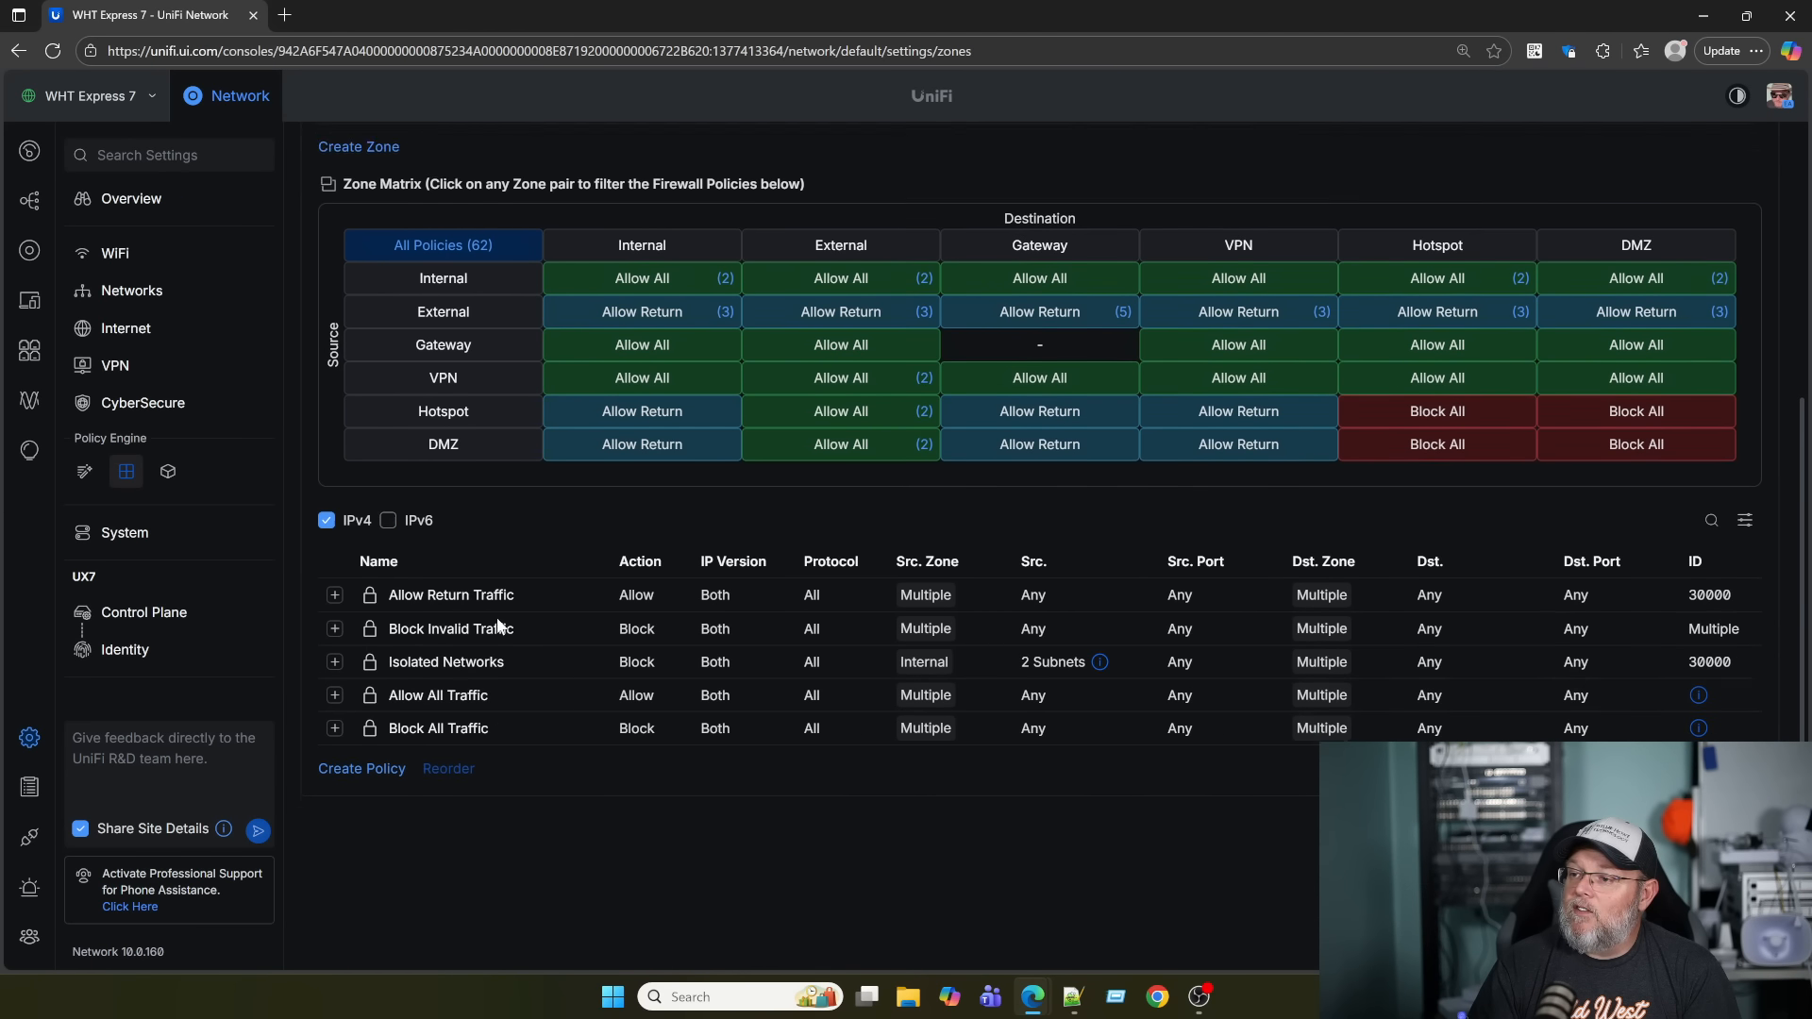
{"action": "scroll", "coordinate": [453, 586], "scroll_direction": "down", "scroll_amount": 1}
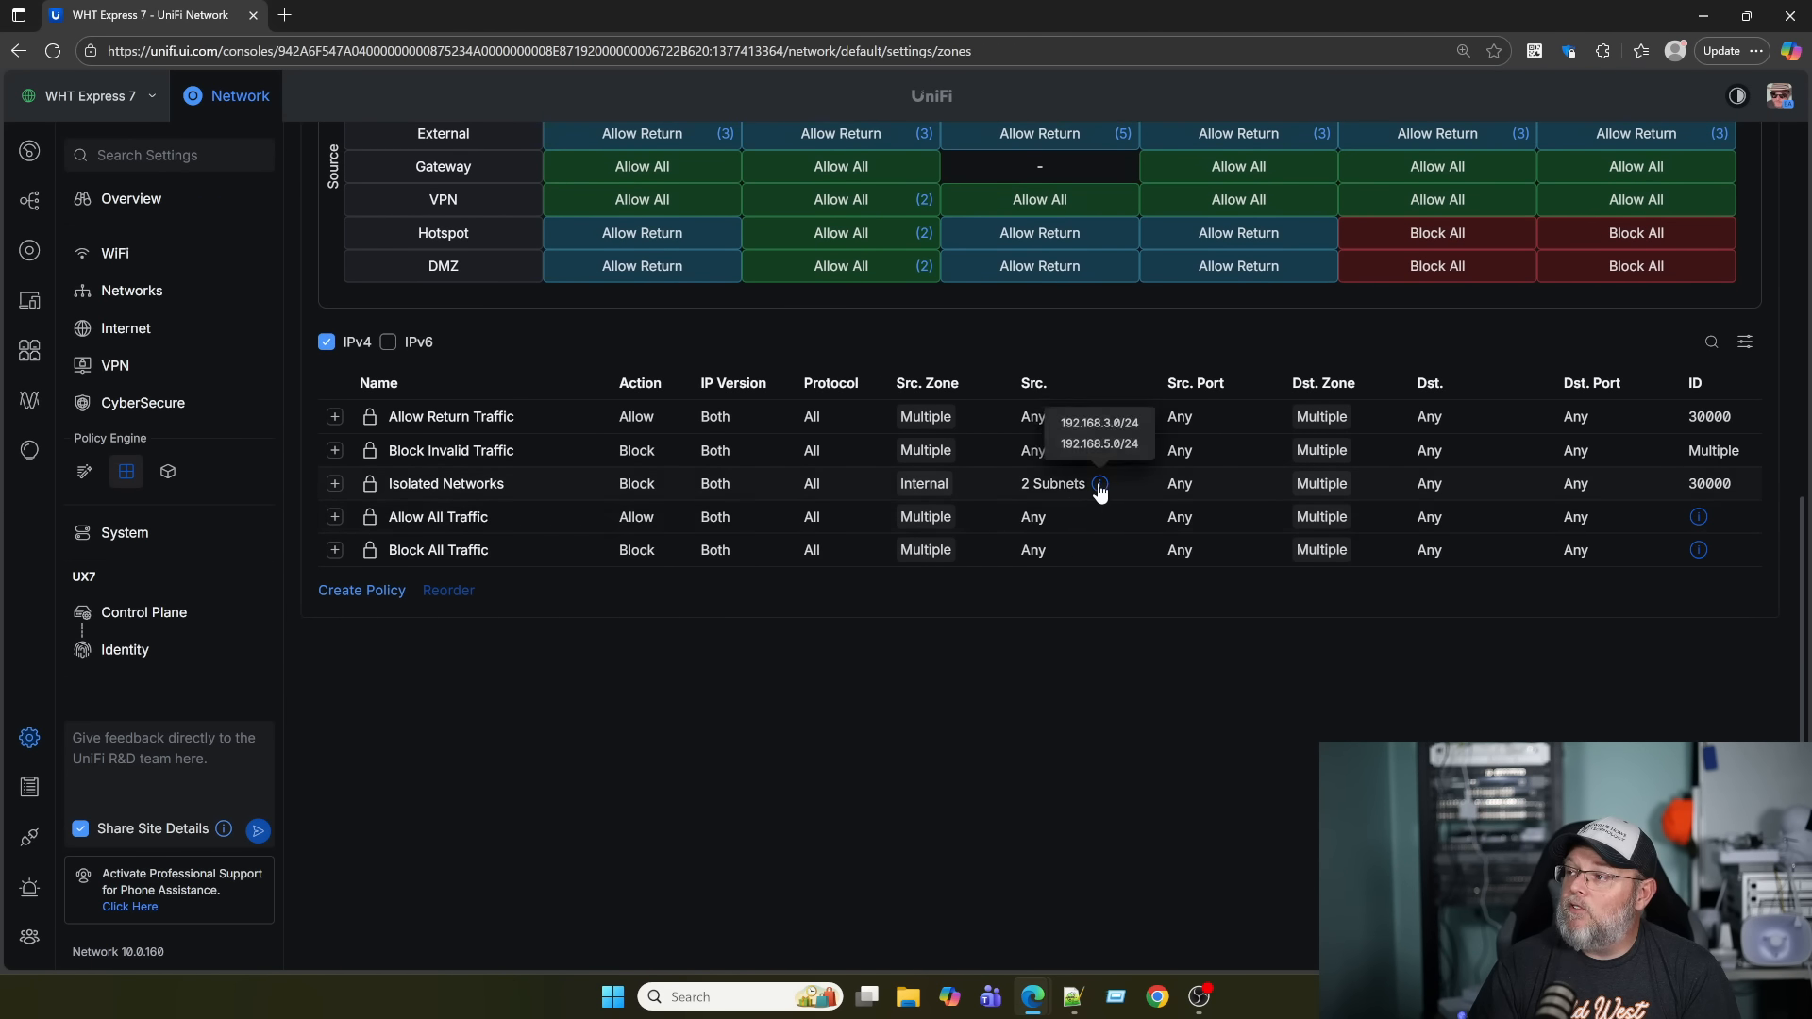
{"action": "left_click", "coordinate": [335, 484]}
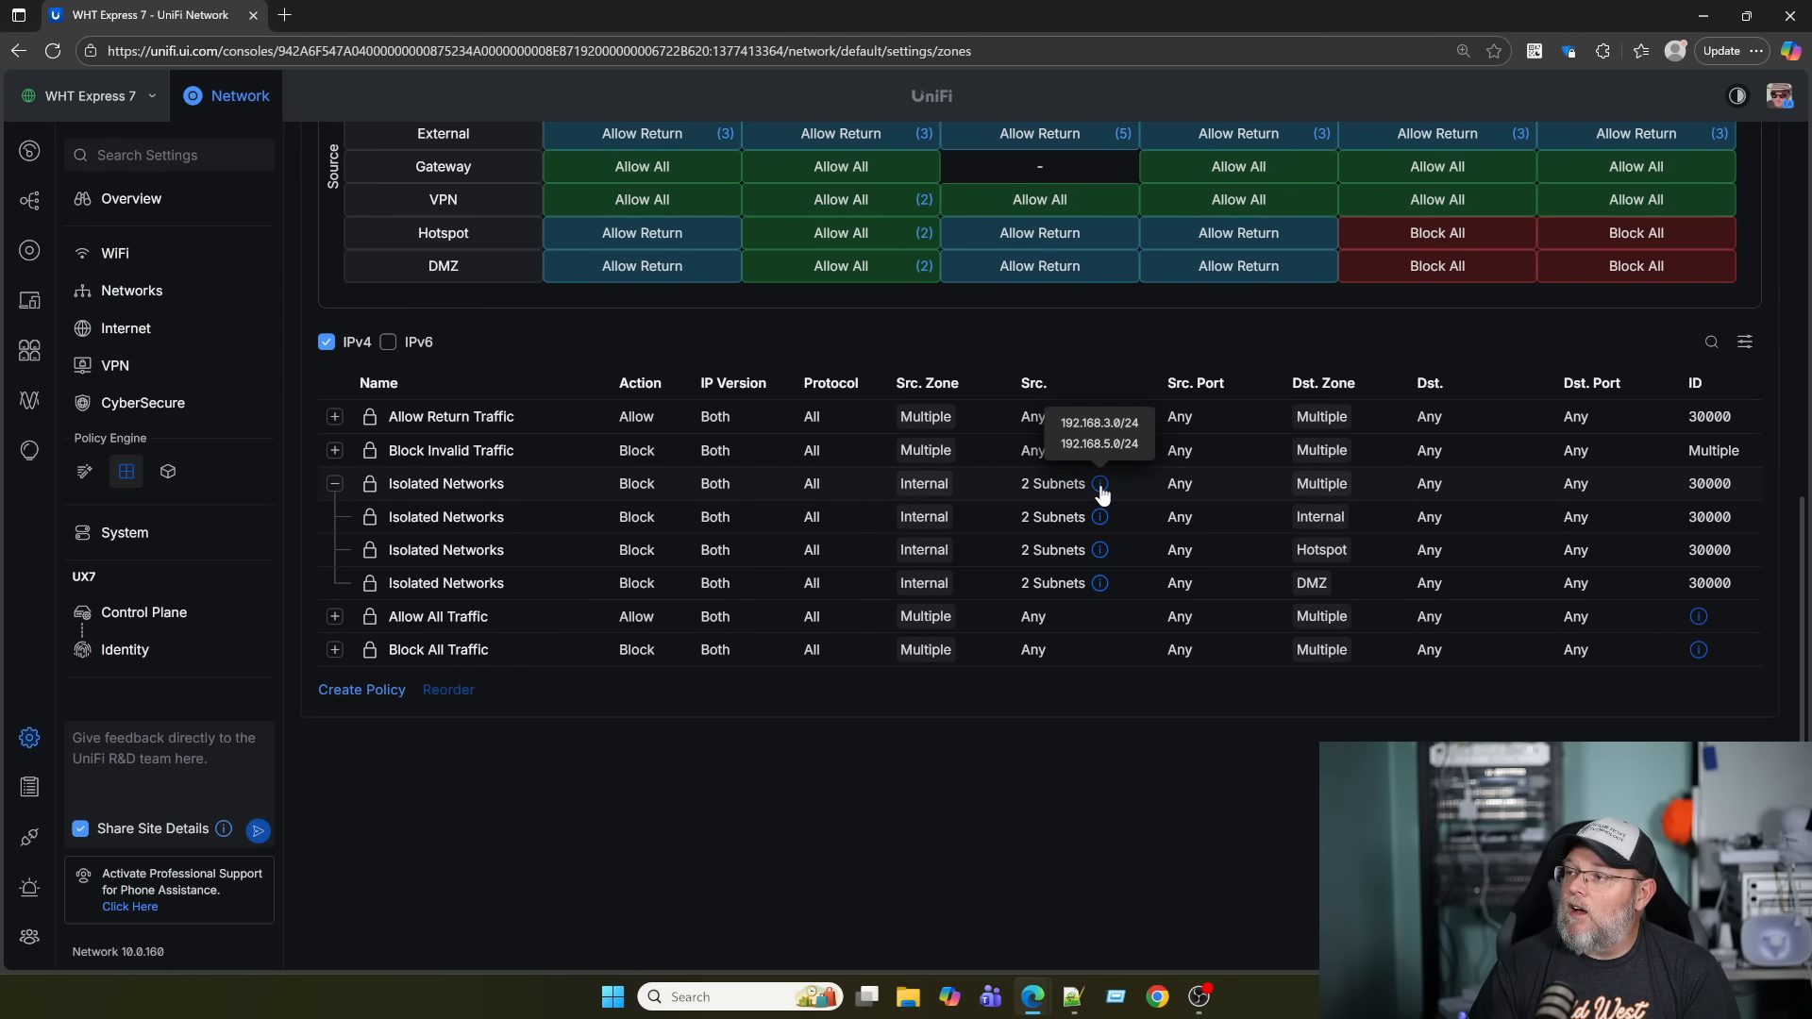
{"action": "mouse_move", "coordinate": [1101, 491]}
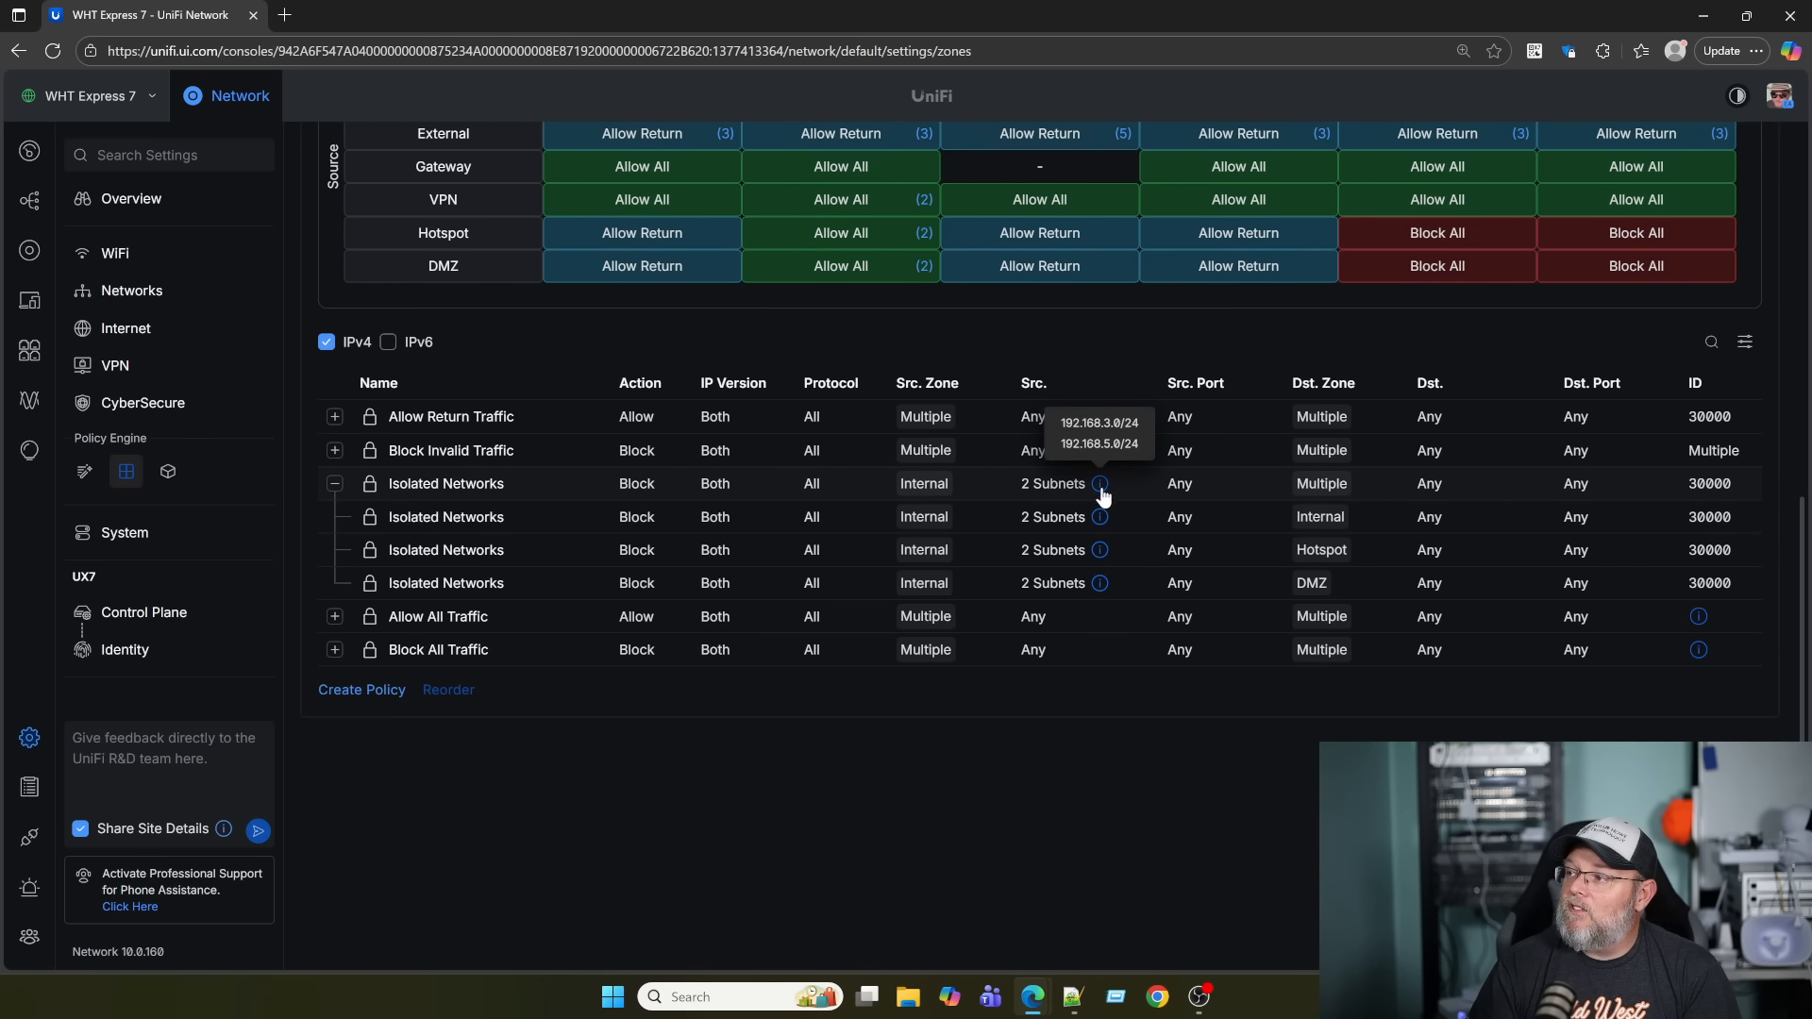
{"action": "scroll", "coordinate": [988, 651], "scroll_direction": "up", "scroll_amount": 8}
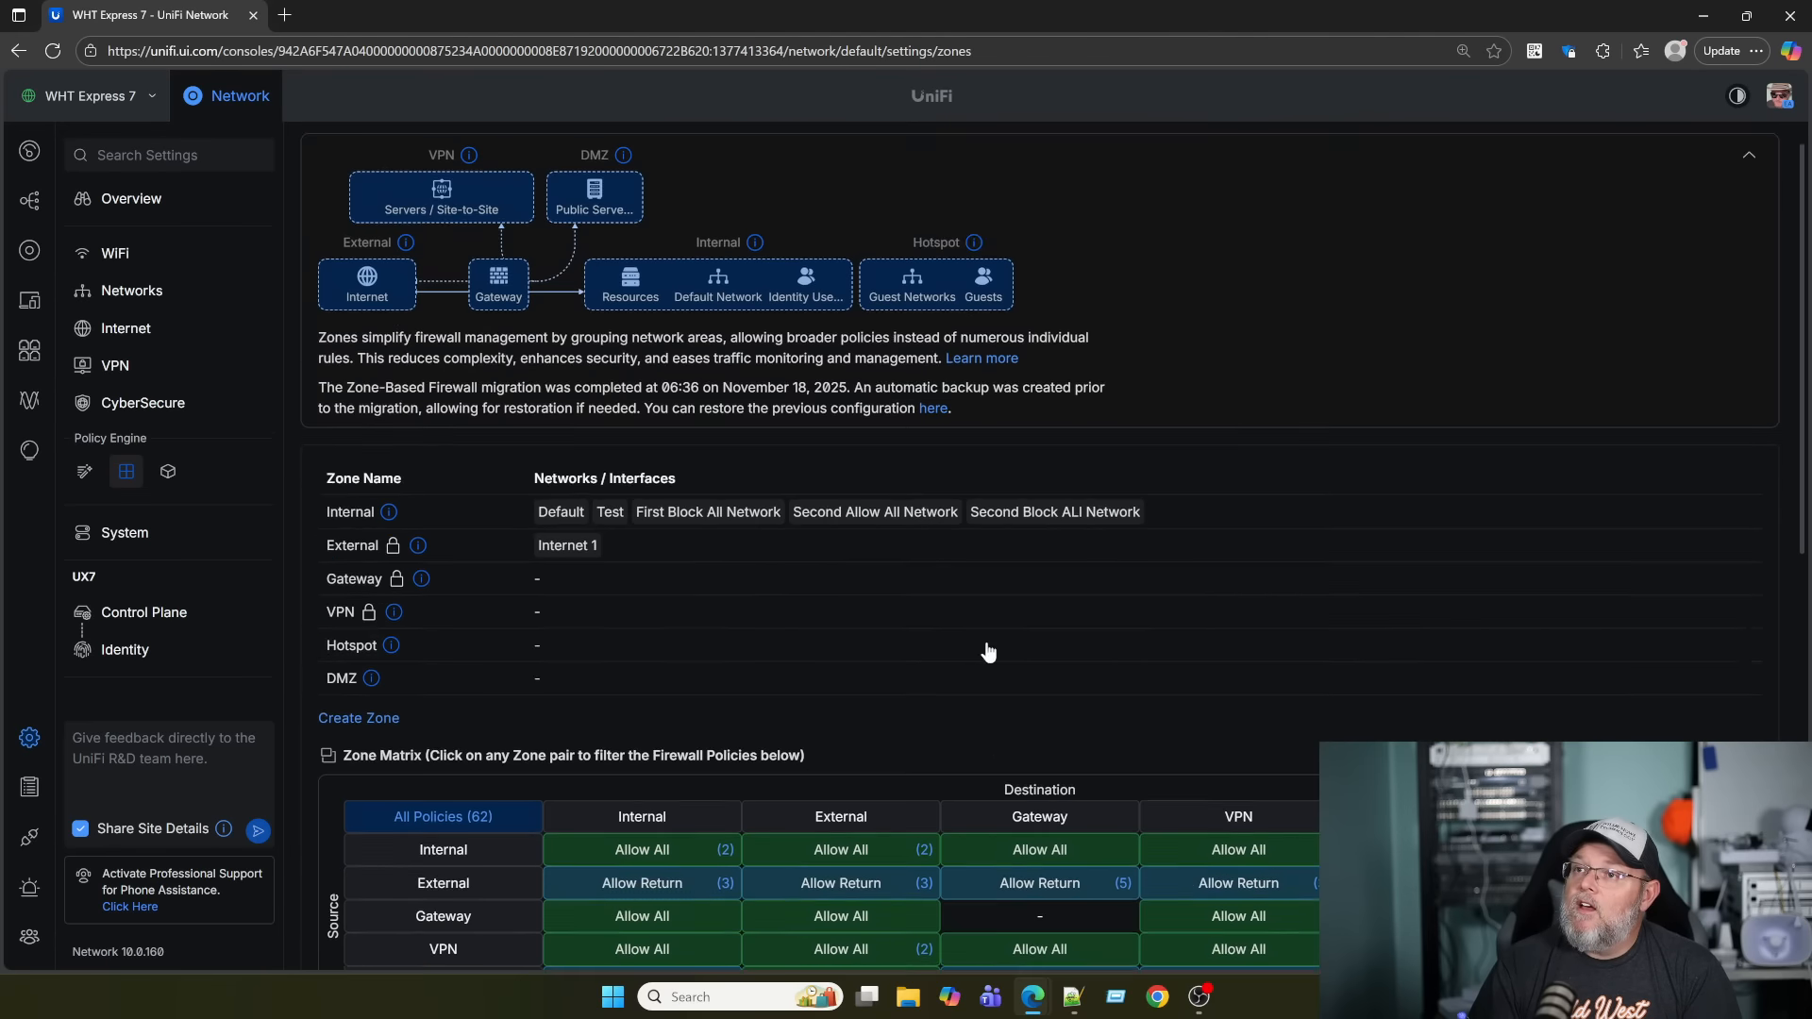